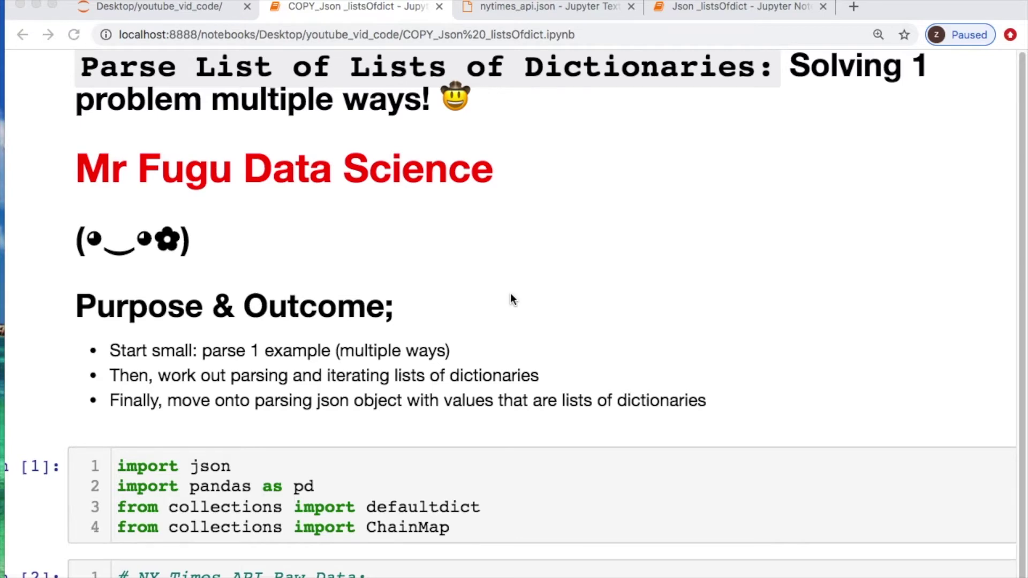
scroll(512, 296, "down", 5)
scroll(511, 296, "down", 5)
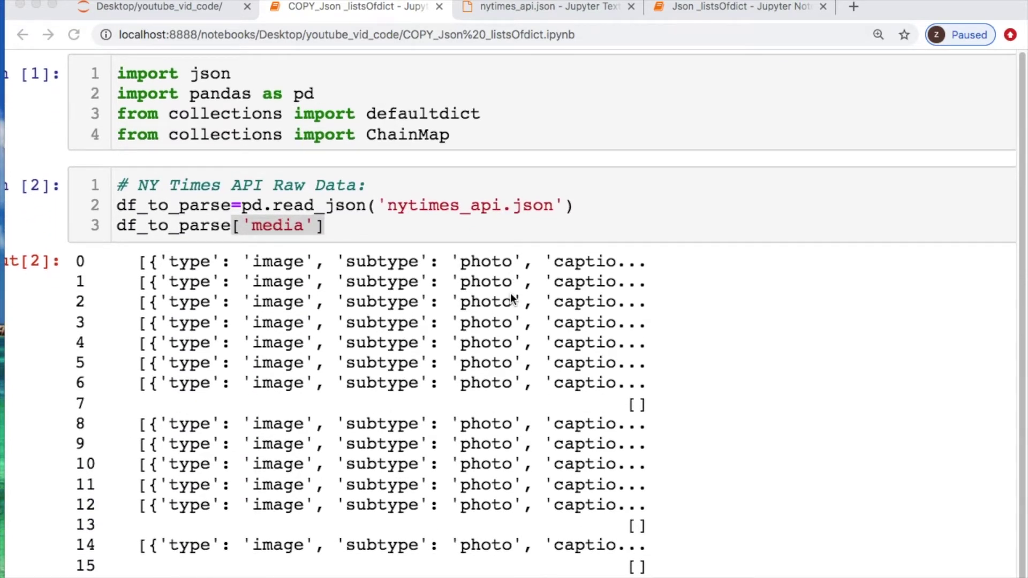
scroll(510, 297, "down", 1)
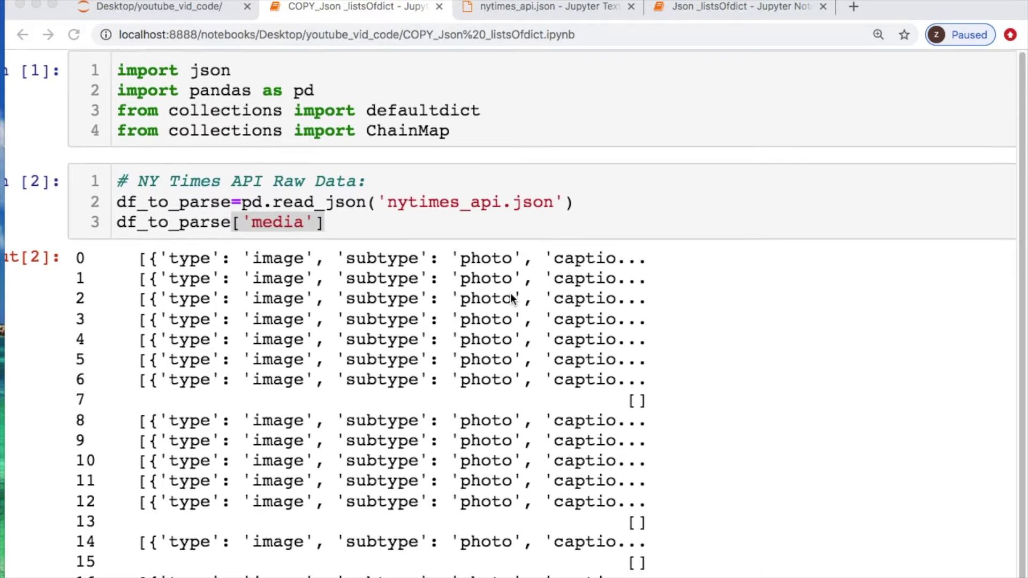
scroll(511, 298, "down", 1)
scroll(511, 298, "down", 3)
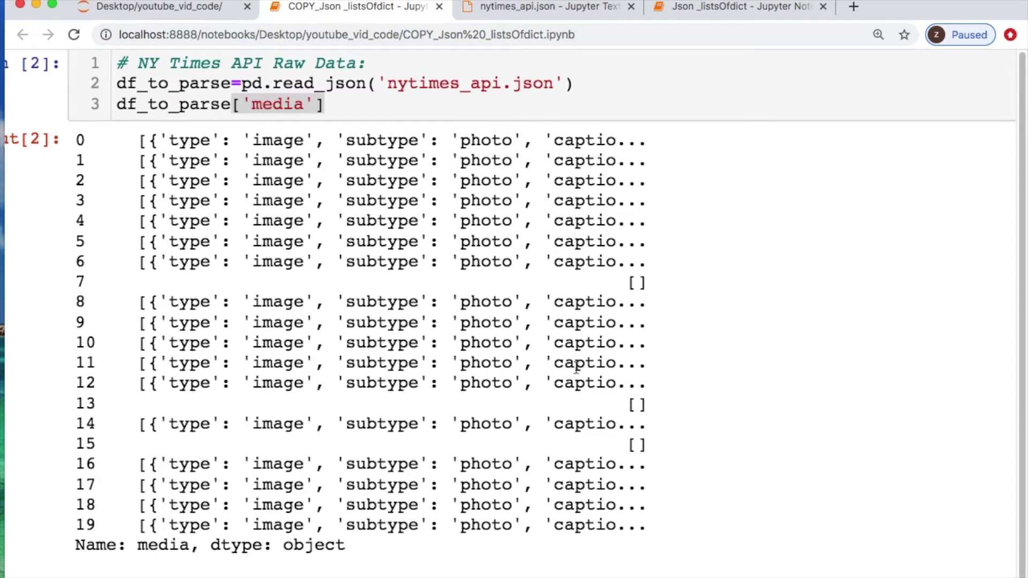
scroll(576, 367, "down", 2)
scroll(577, 367, "down", 1)
scroll(576, 367, "down", 2)
scroll(576, 367, "down", 2)
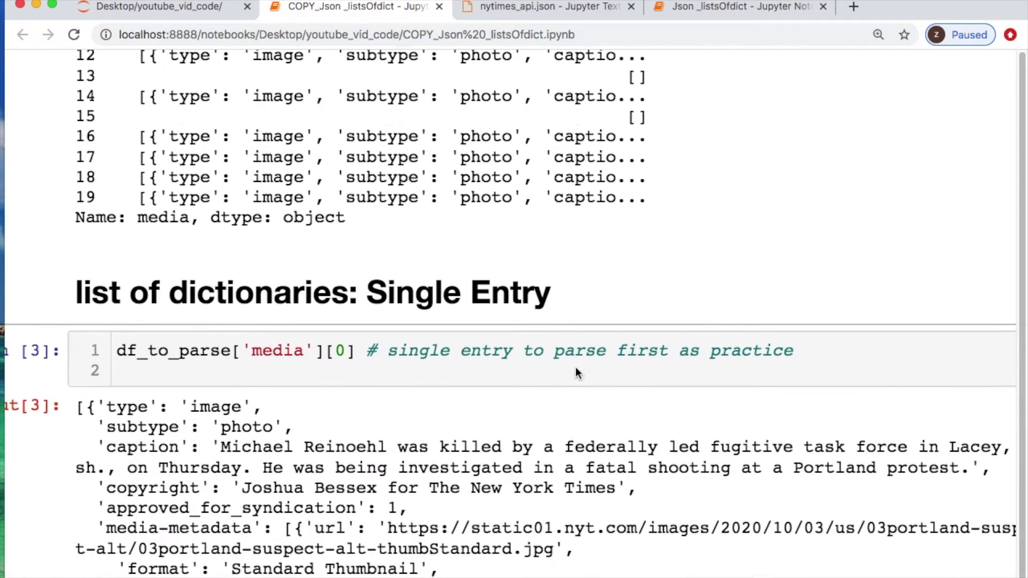
scroll(576, 367, "down", 5)
scroll(576, 367, "down", 1)
scroll(576, 368, "down", 2)
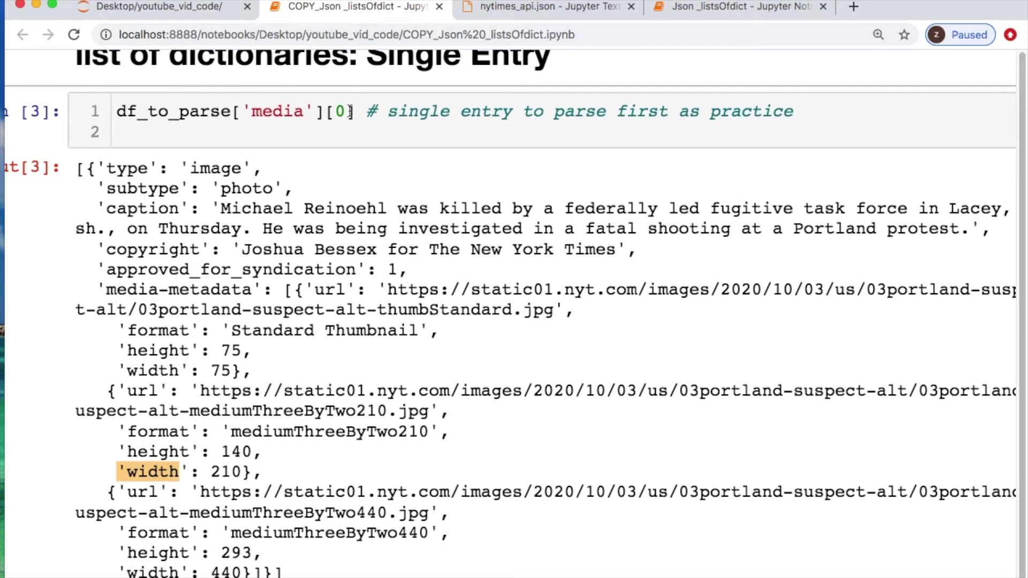
Step: Highlight the first media entry's media-metadata, url, height and width keys
mouse_move(85, 168)
left_mouse_down()
mouse_move(201, 173)
mouse_move(220, 252)
mouse_move(271, 269)
mouse_move(304, 463)
mouse_move(278, 565)
left_mouse_up()
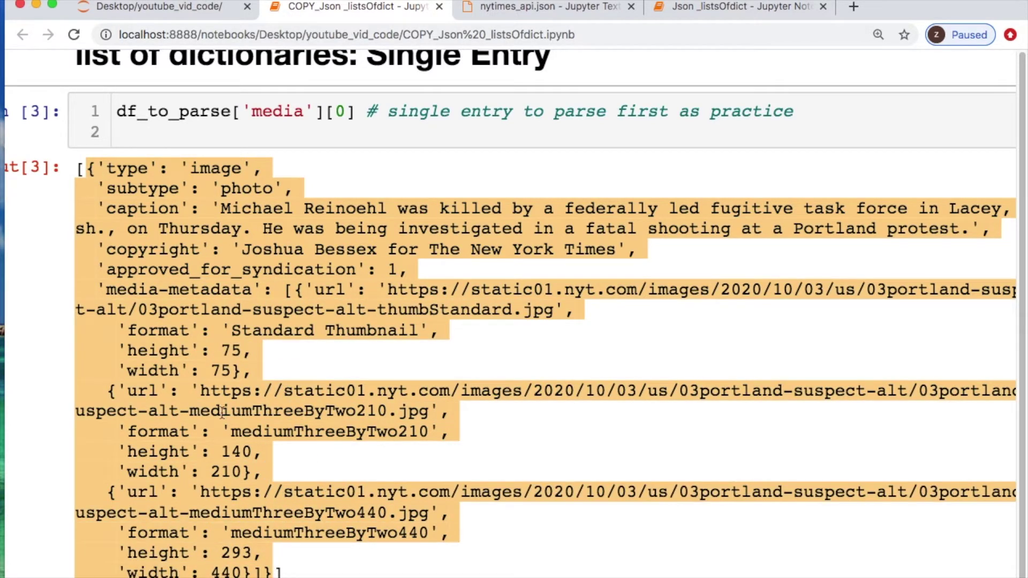
left_click_drag(254, 291, 102, 288)
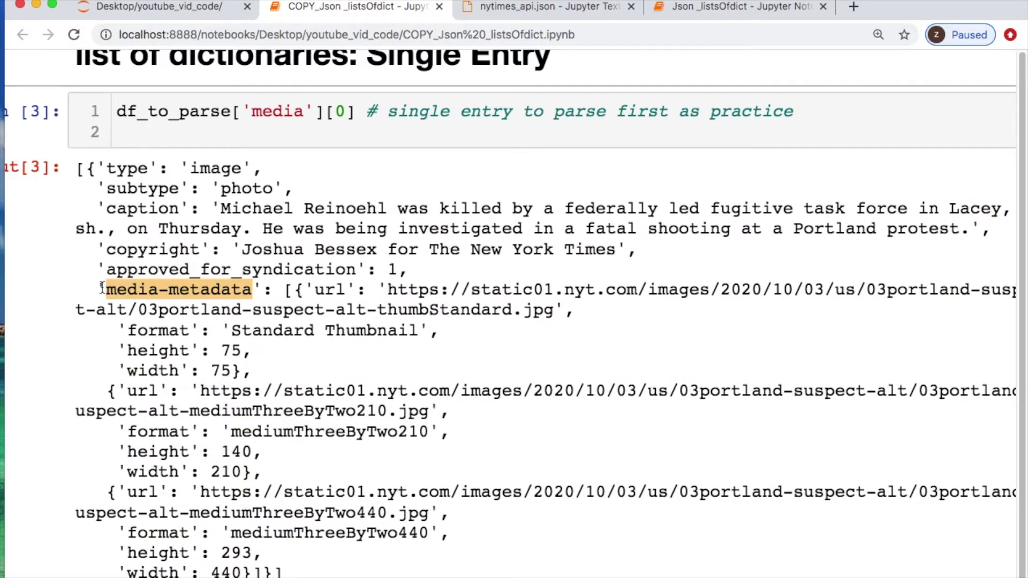
mouse_move(279, 286)
left_mouse_down()
mouse_move(340, 316)
mouse_move(351, 399)
left_mouse_up()
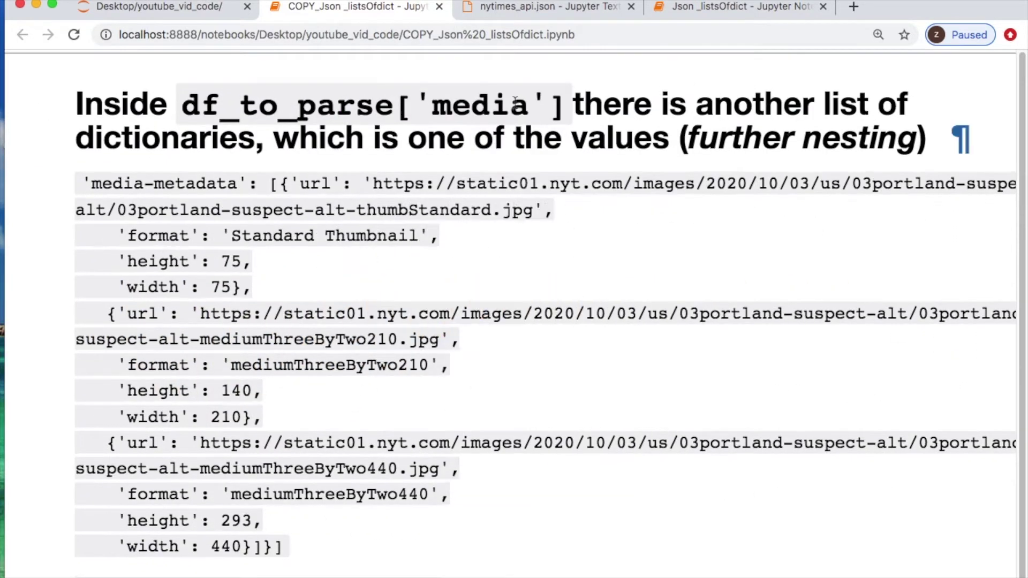
left_click_drag(530, 107, 433, 107)
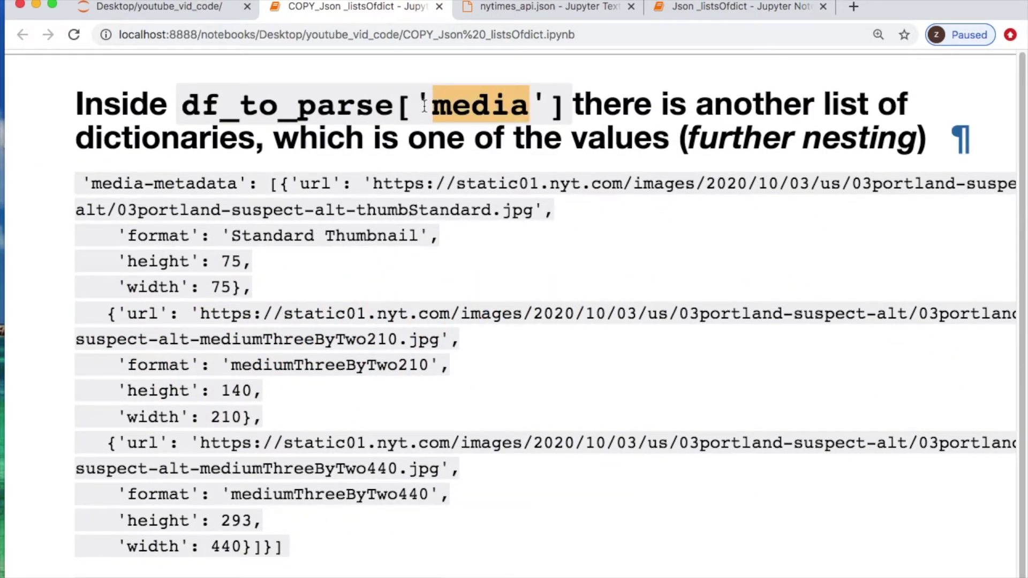
scroll(322, 161, "right", 2)
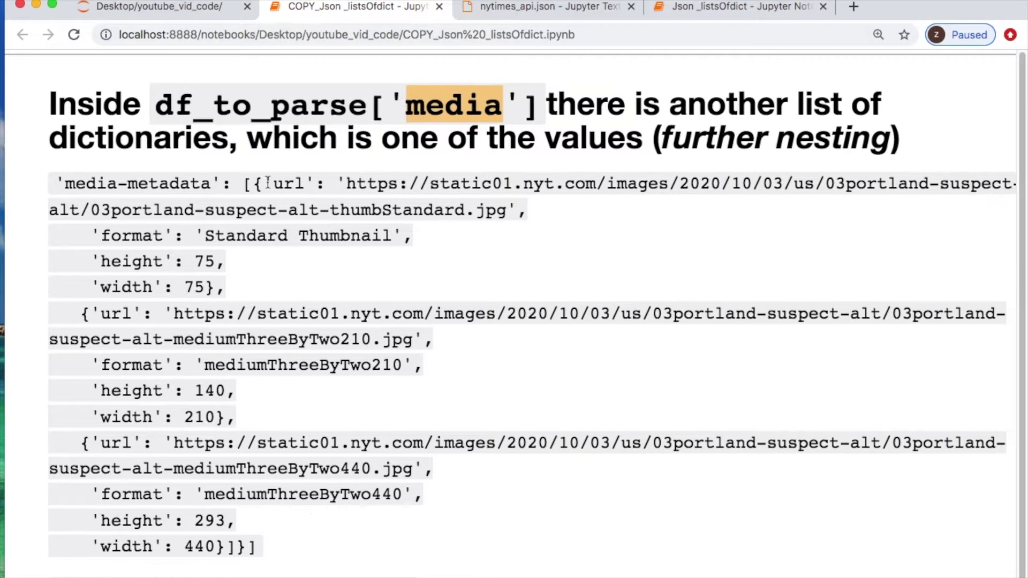
left_click_drag(258, 183, 305, 183)
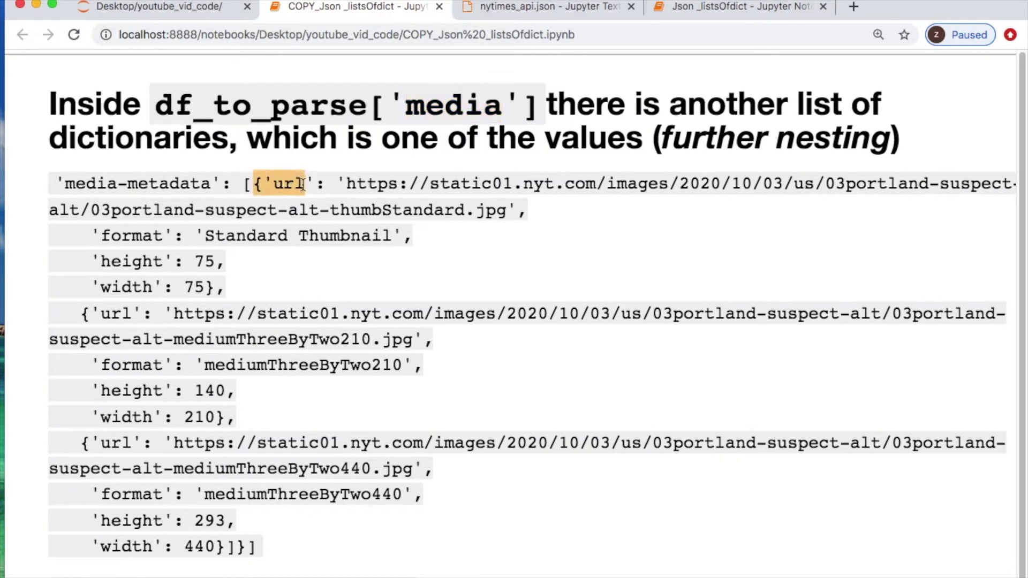
mouse_move(164, 235)
left_mouse_down()
mouse_move(103, 235)
mouse_move(92, 260)
left_mouse_up()
left_click_drag(153, 287, 94, 287)
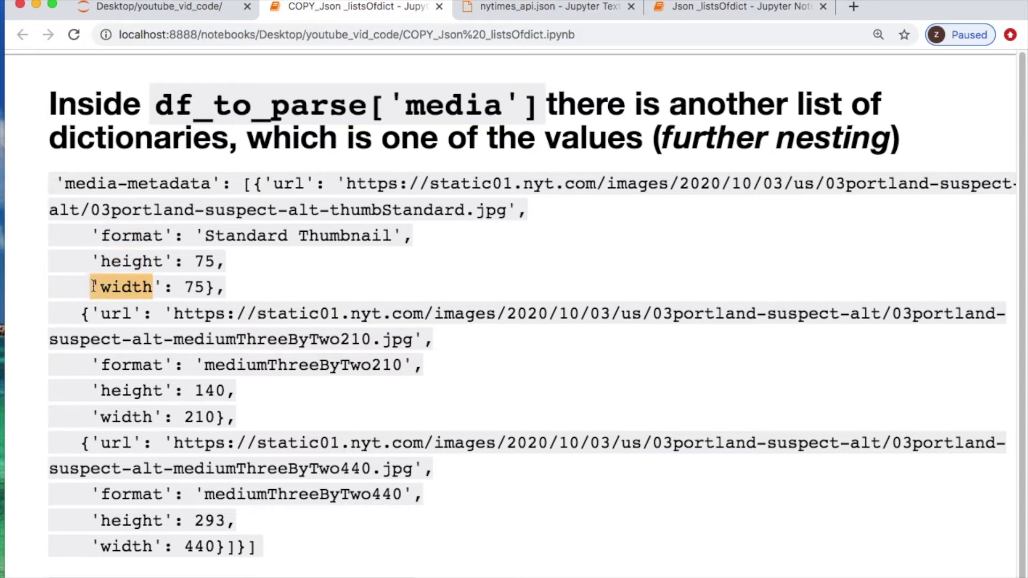
left_click_drag(207, 185, 64, 183)
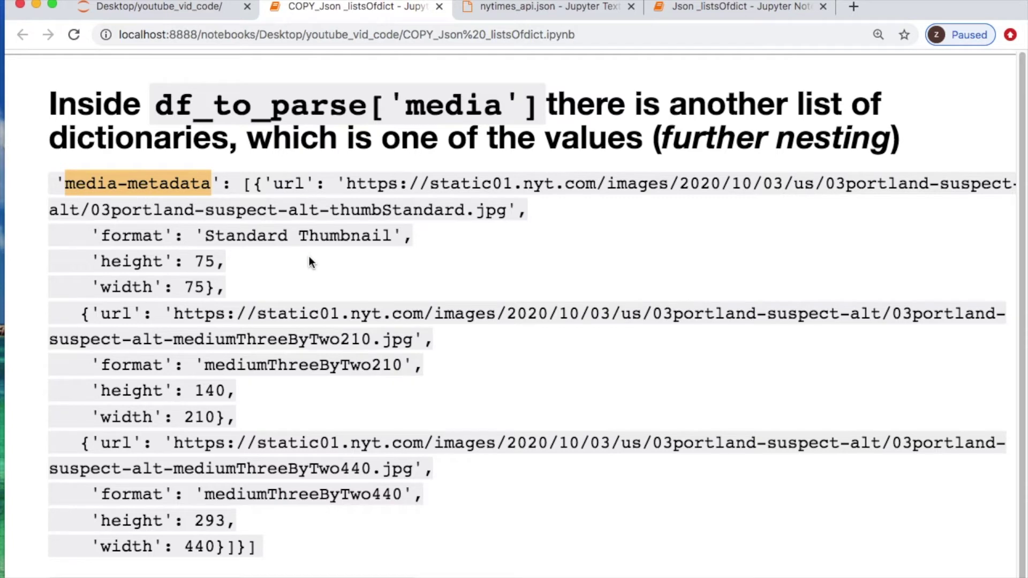
scroll(400, 353, "down", 1)
scroll(400, 355, "down", 2)
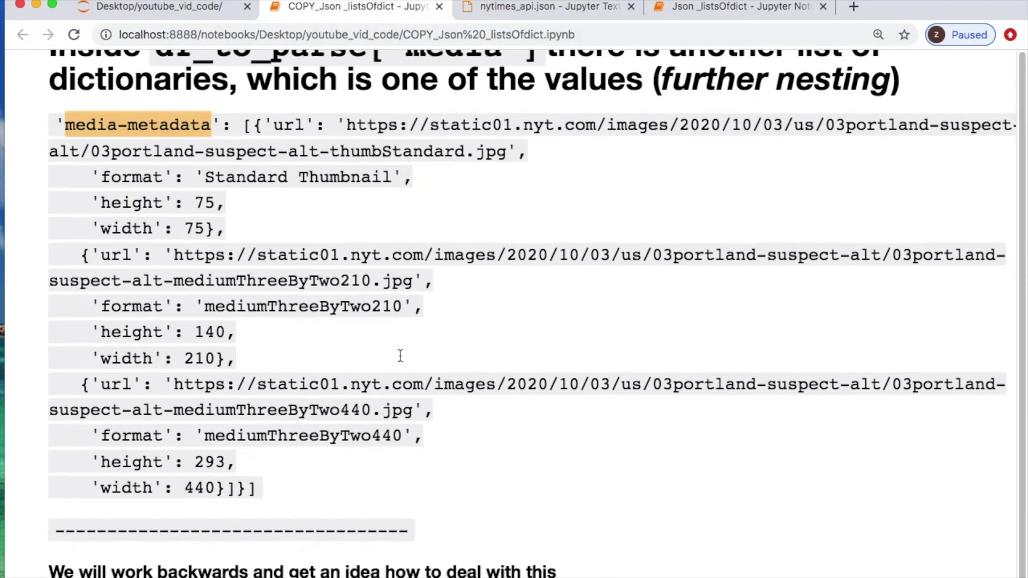
scroll(401, 354, "down", 5)
scroll(400, 361, "down", 5)
scroll(399, 355, "down", 1)
scroll(415, 351, "left", 3)
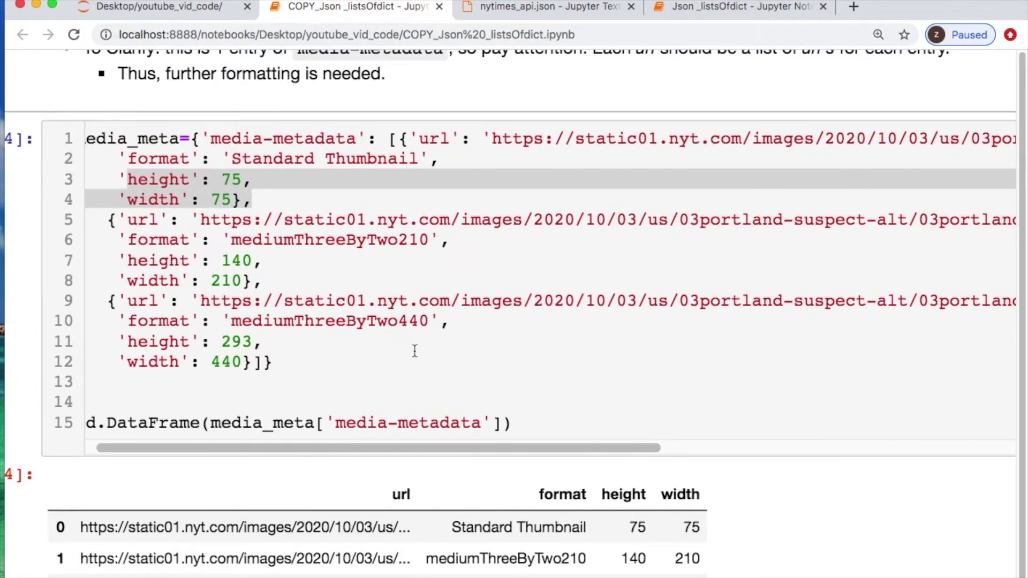
scroll(415, 351, "left", 1)
mouse_move(207, 138)
left_mouse_down()
mouse_move(294, 307)
mouse_move(308, 363)
left_mouse_up()
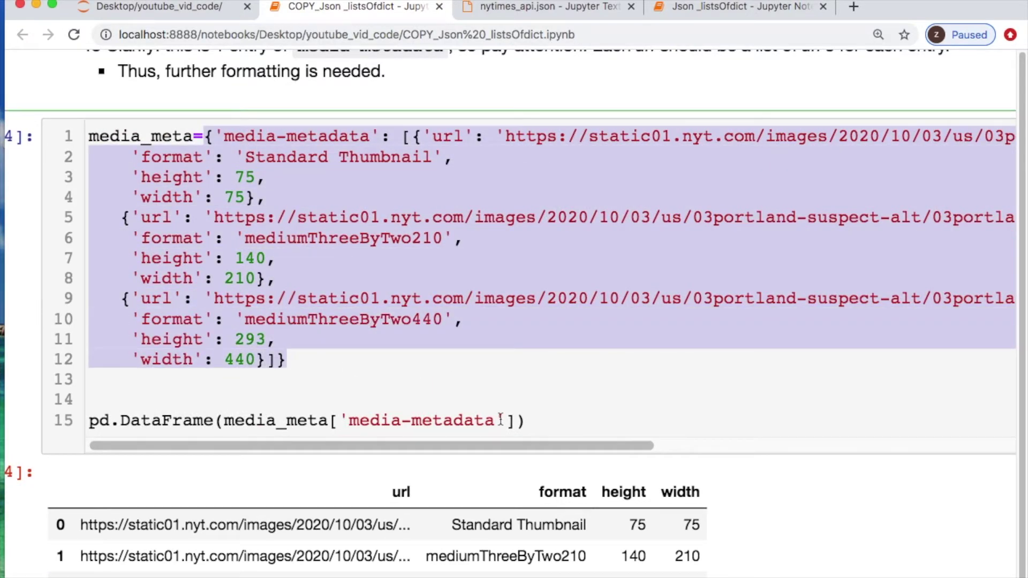
Step: Highlight the media-metadata lookup, row 0's url and format values, and the entries' url lists
left_click_drag(518, 421, 330, 426)
scroll(329, 428, "down", 5)
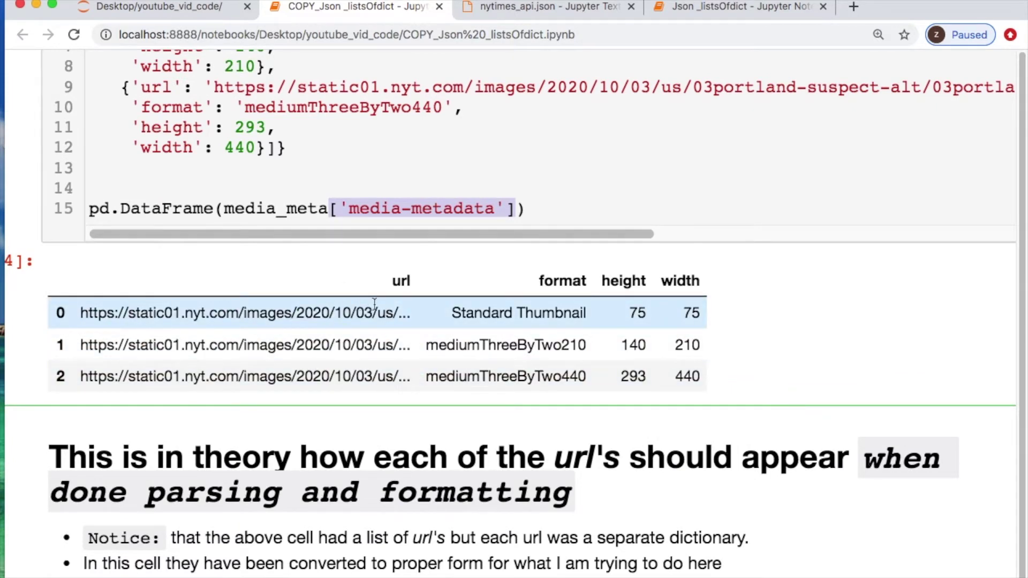
left_click(83, 315)
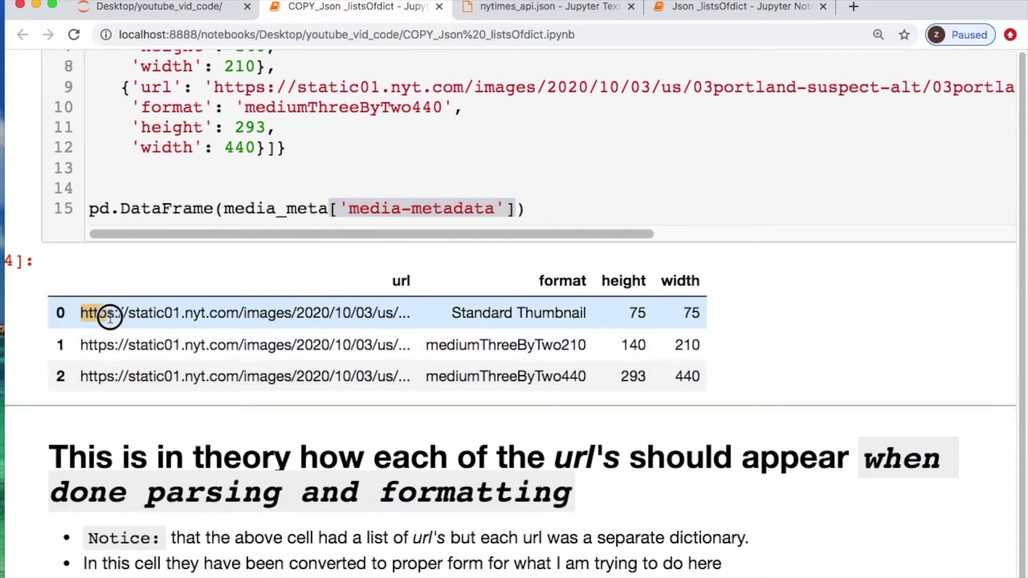
left_click_drag(82, 315, 408, 316)
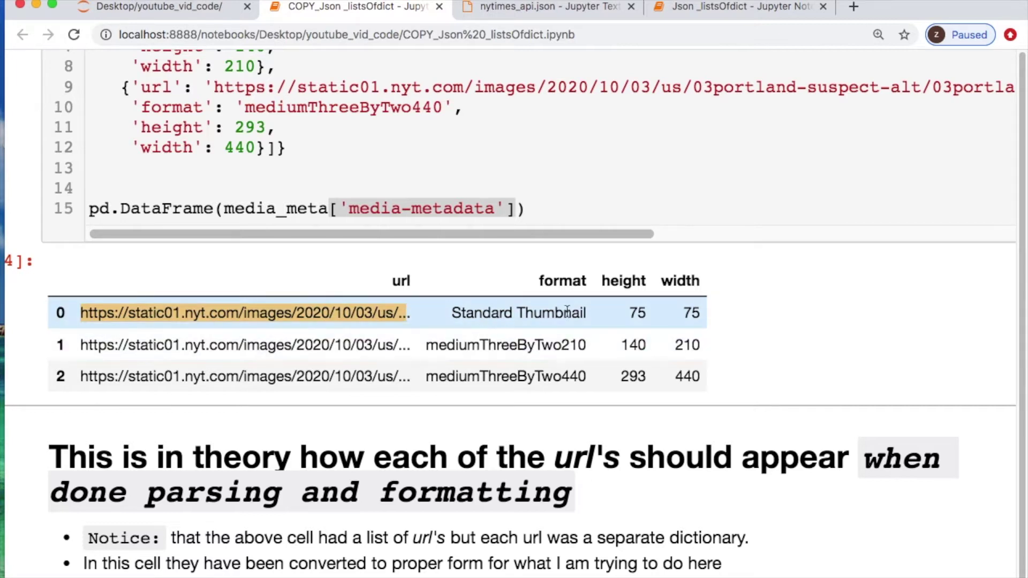
left_click_drag(589, 315, 444, 312)
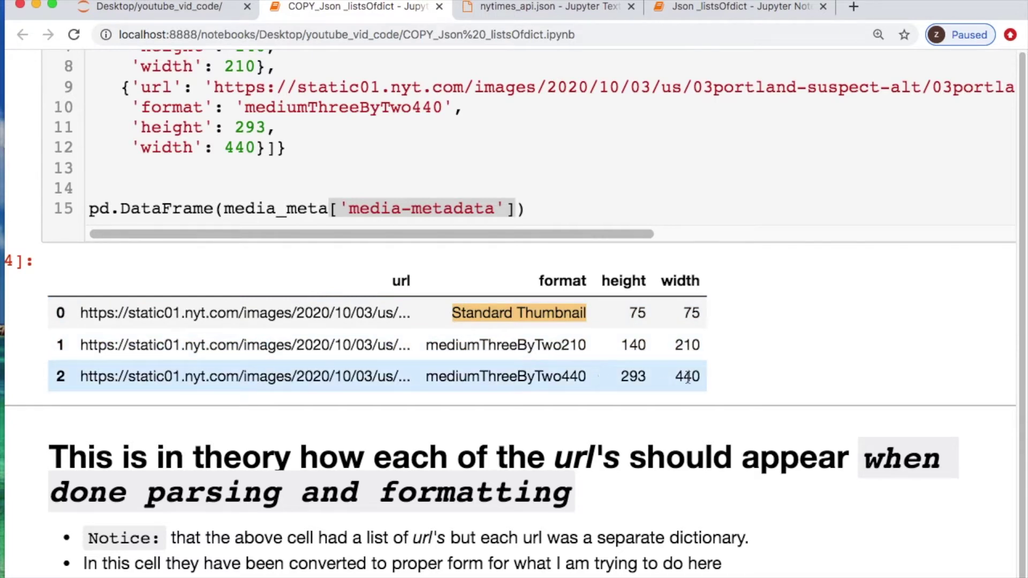
left_click_drag(698, 378, 183, 331)
left_click(81, 313)
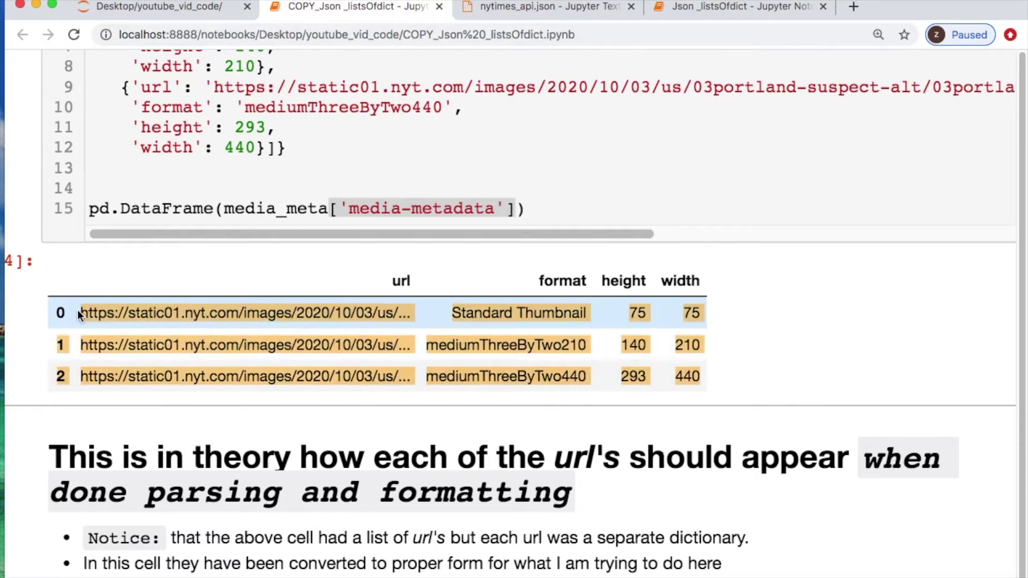
scroll(346, 377, "down", 1)
scroll(345, 377, "down", 4)
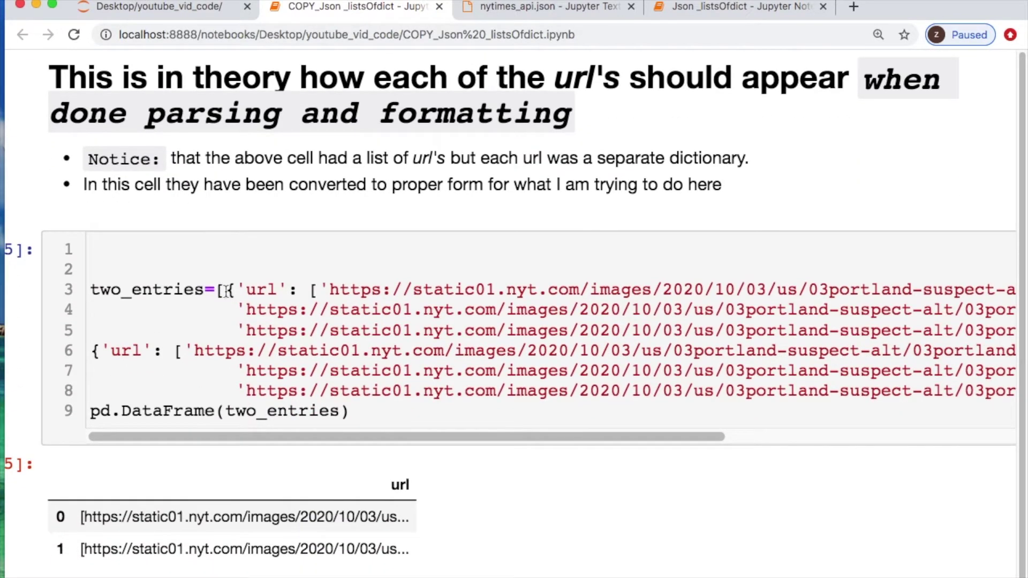
mouse_move(227, 291)
left_mouse_down()
mouse_move(290, 291)
mouse_move(354, 325)
left_mouse_up()
left_click(312, 291)
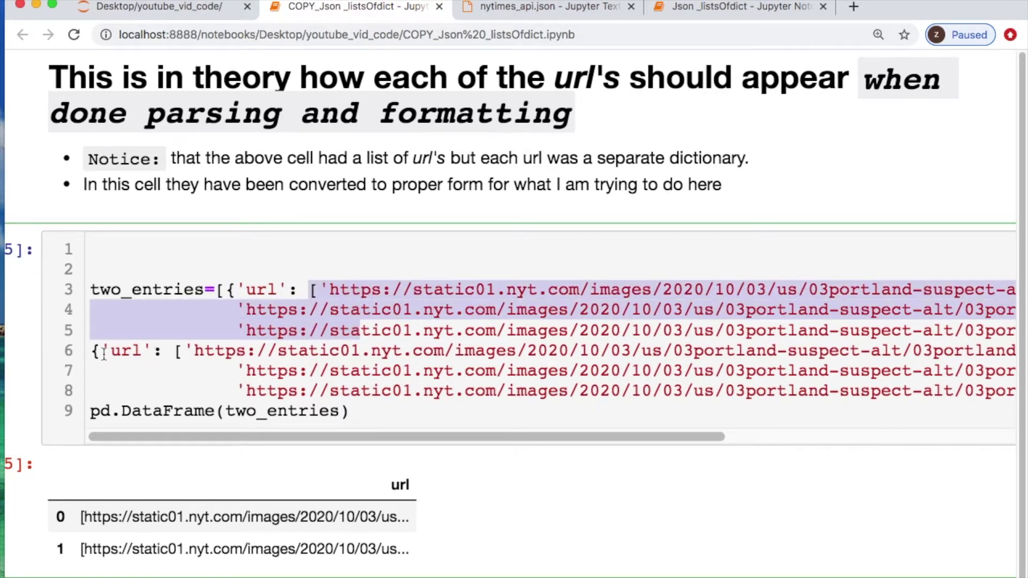
mouse_move(99, 351)
left_mouse_down()
mouse_move(171, 352)
mouse_move(265, 391)
left_mouse_up()
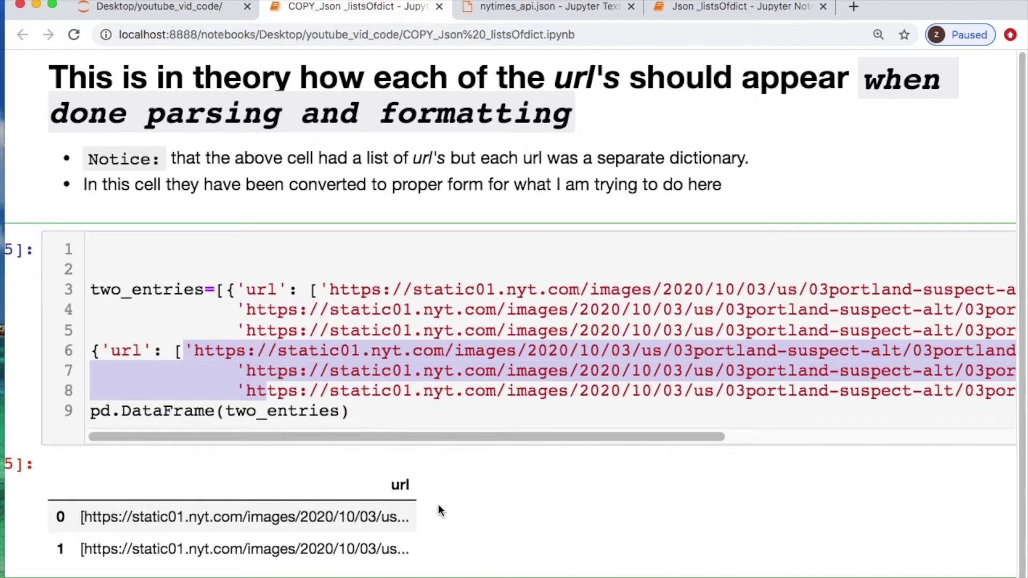
scroll(482, 316, "right", 10)
scroll(482, 316, "left", 10)
scroll(482, 316, "down", 5)
scroll(482, 320, "down", 5)
scroll(481, 320, "down", 3)
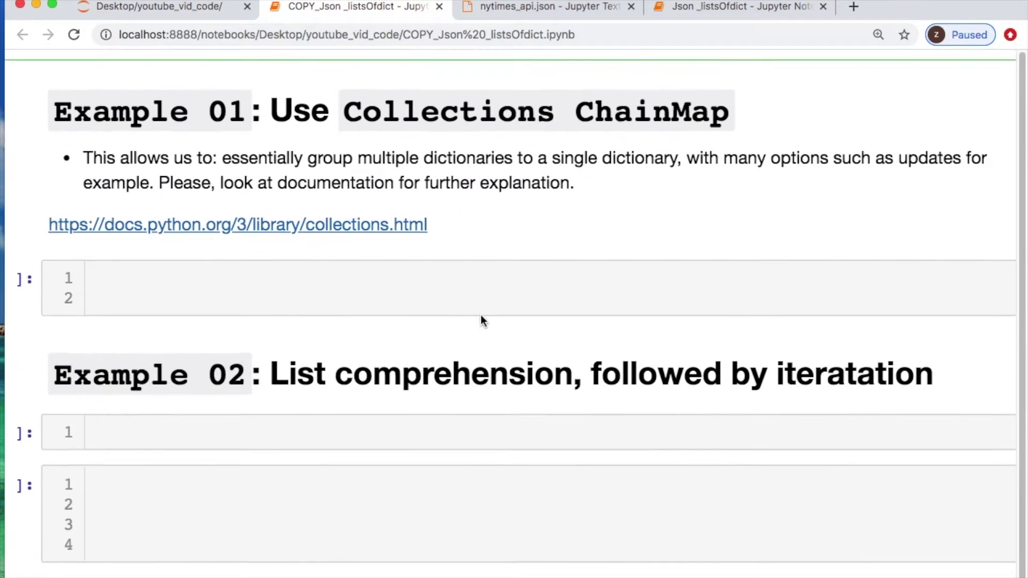
Step: Start the Example 01 cell with an empty list and a loop using ChainMap over df_to_parse
left_click(122, 251)
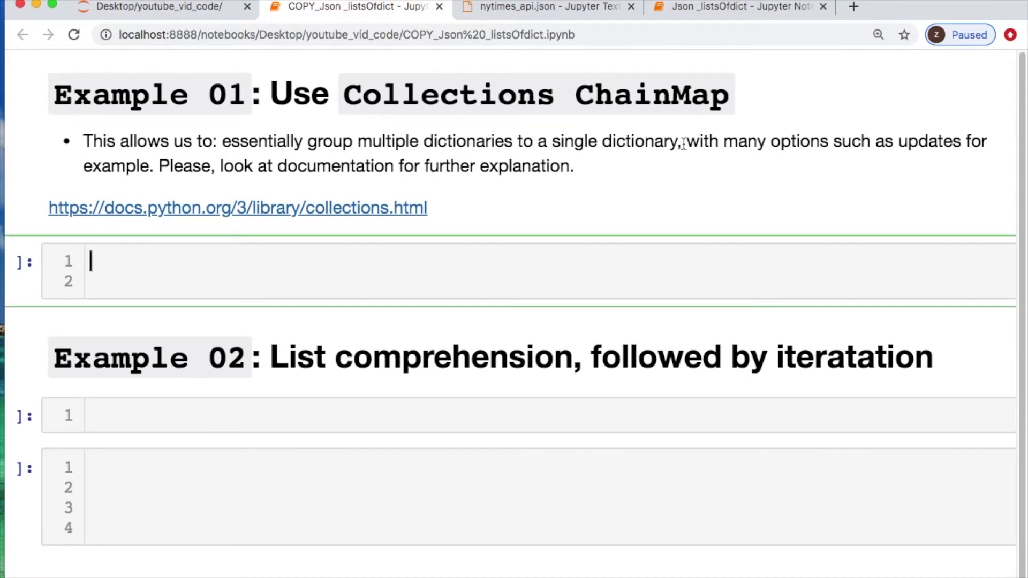
left_click_drag(683, 143, 357, 136)
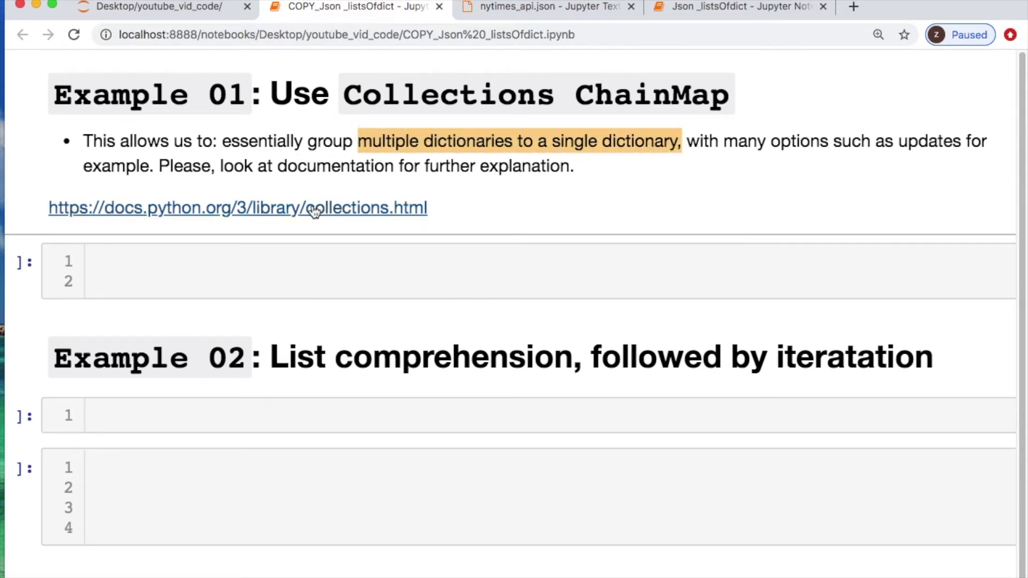
left_click(292, 264)
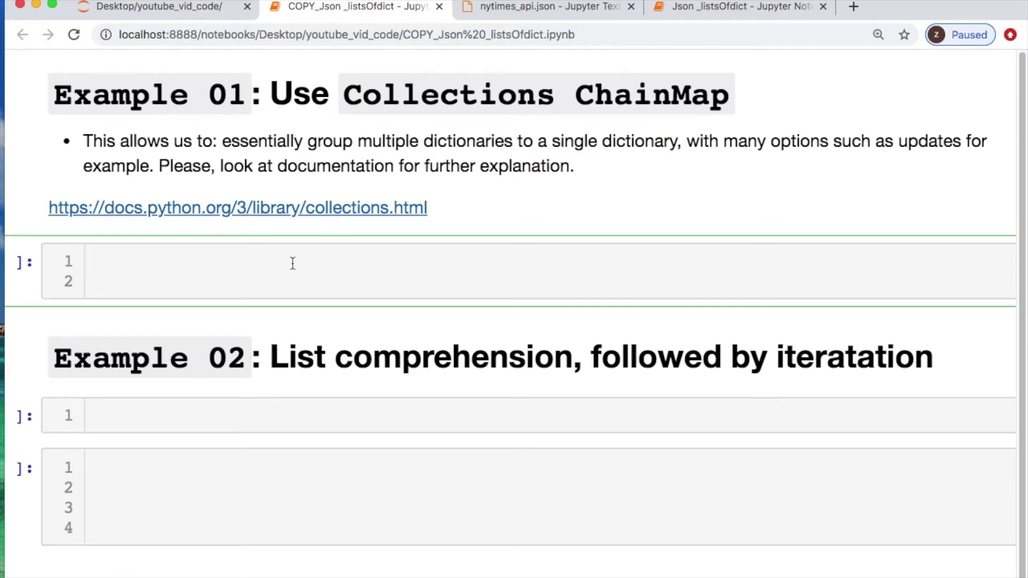
type("mult")
type("iDct_")
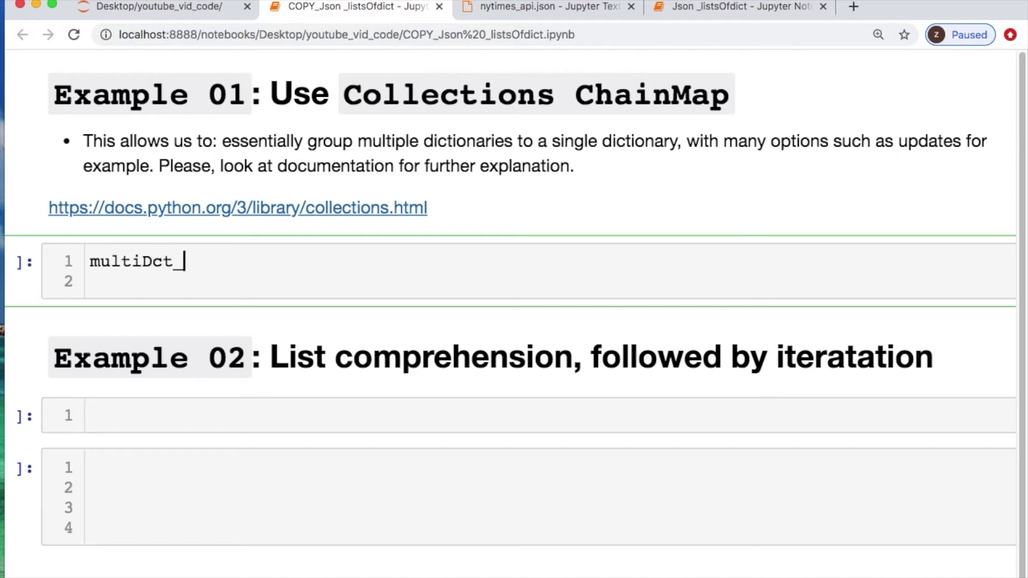
type("to_sing")
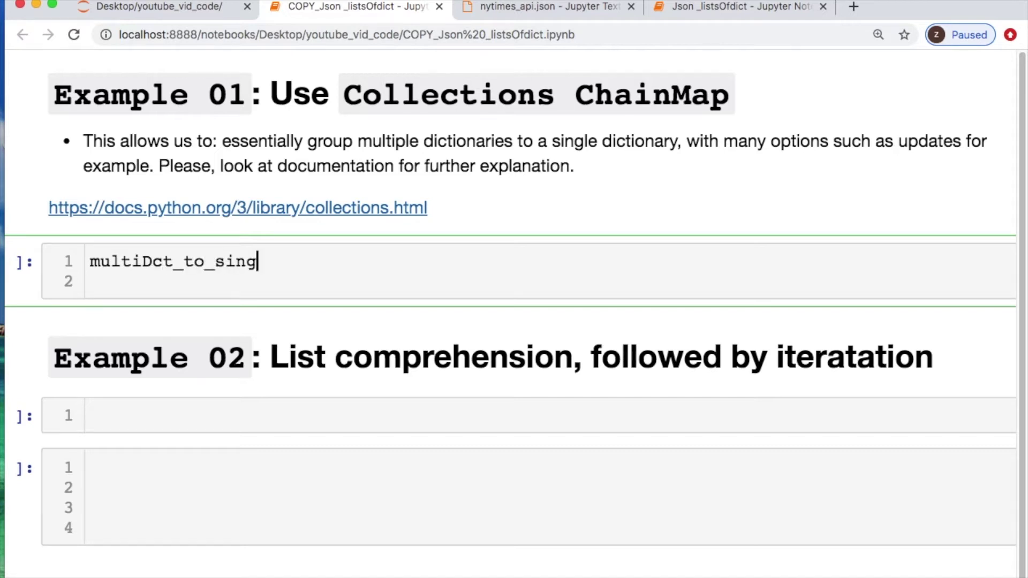
type("le=[]")
key("Return")
type("for ")
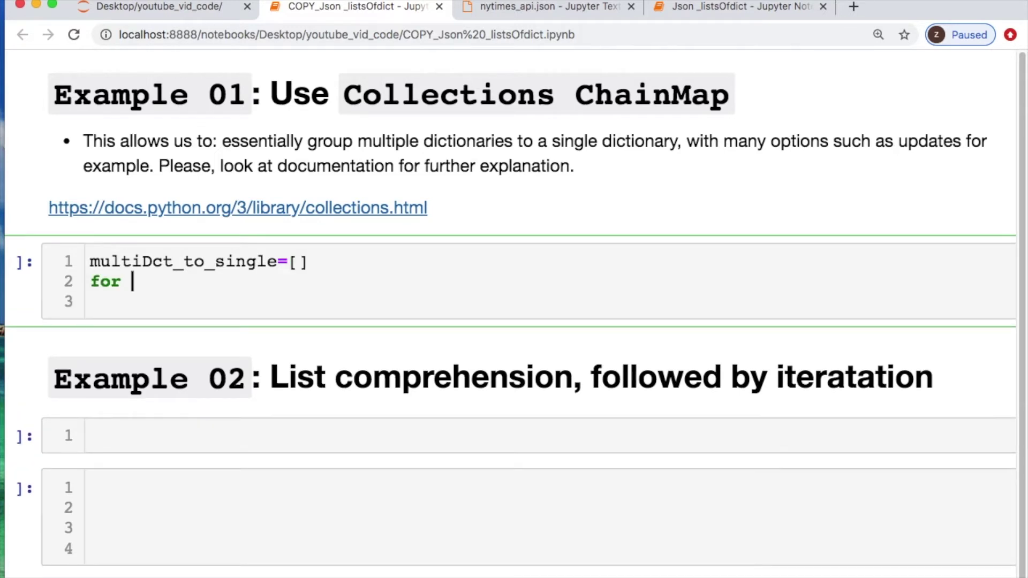
type("i in range(")
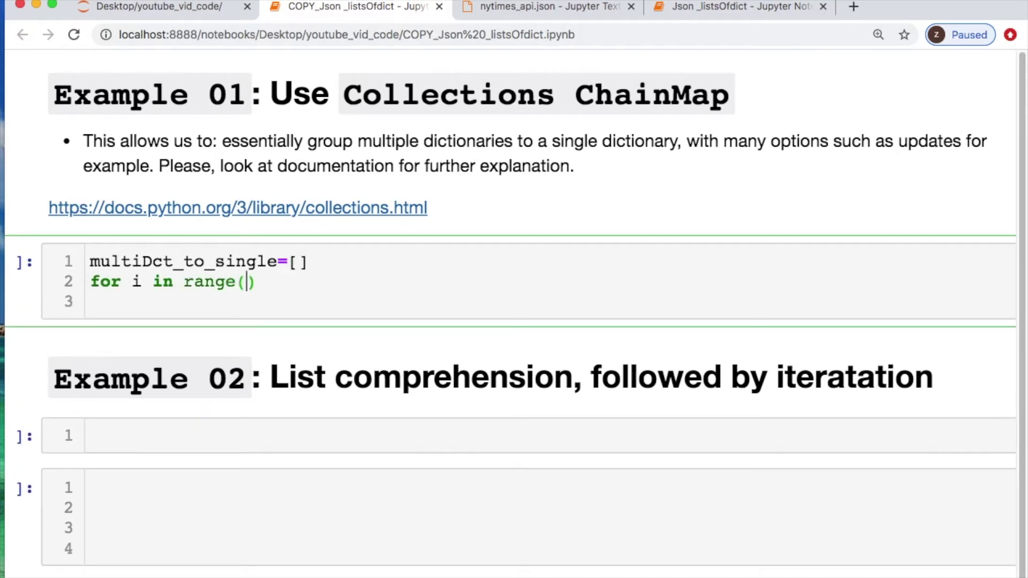
type("len(")
type("df_to")
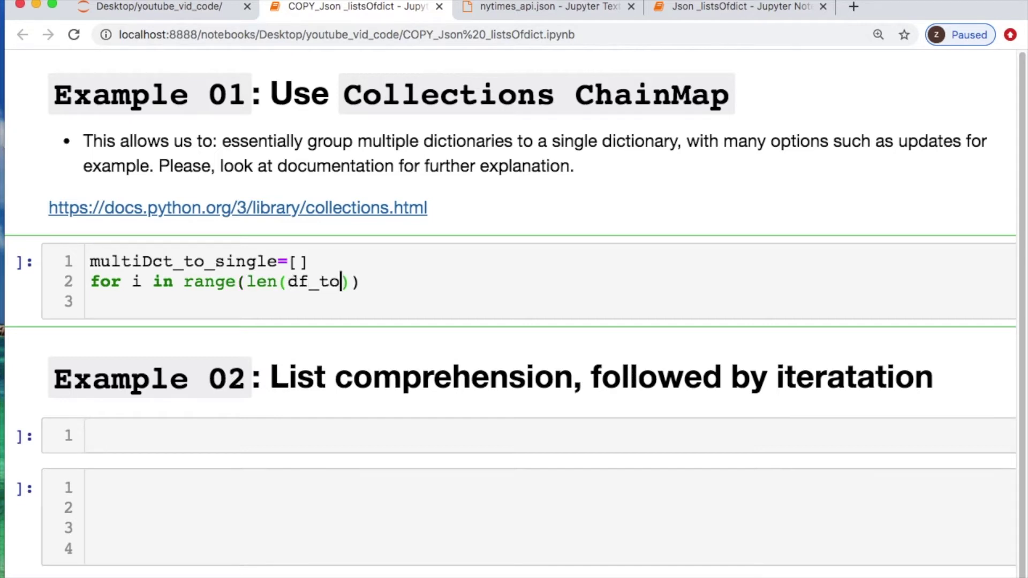
type("_parse")
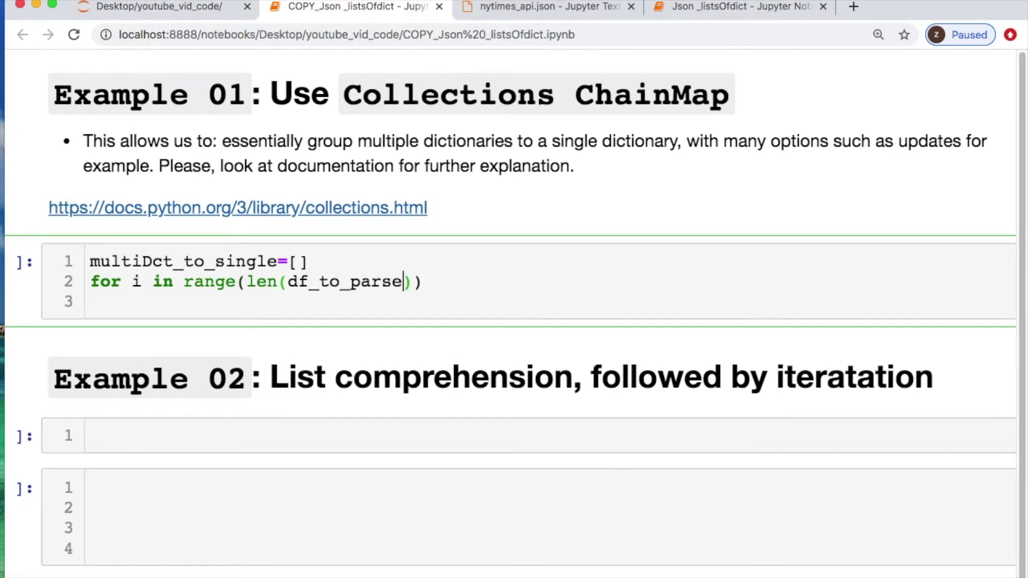
type("['media'])")
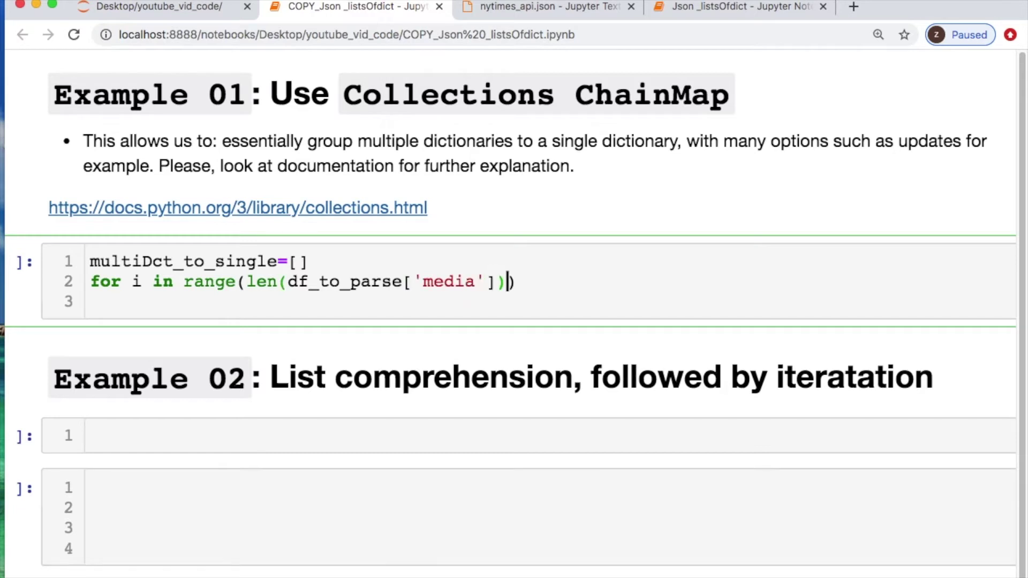
type("):")
key("Return")
type("qq")
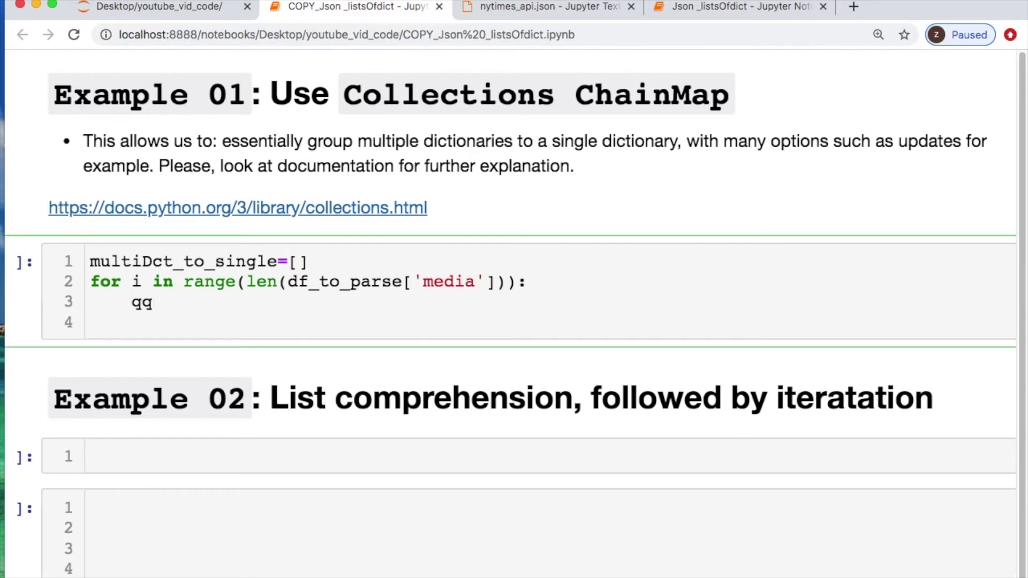
type("=dict(")
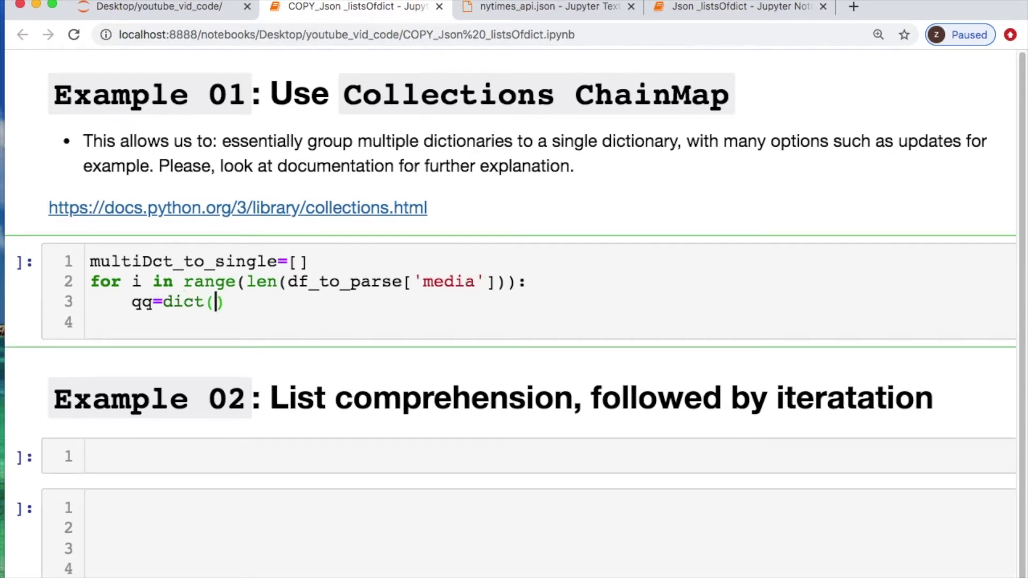
type("Ch")
key("Tab")
key("Return")
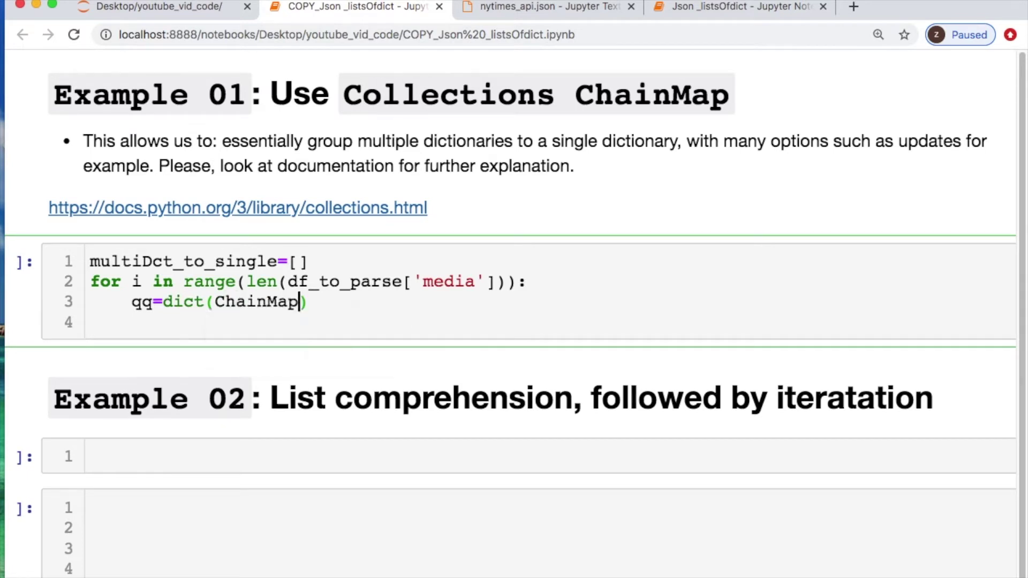
type("(*")
type("df_")
key("Tab")
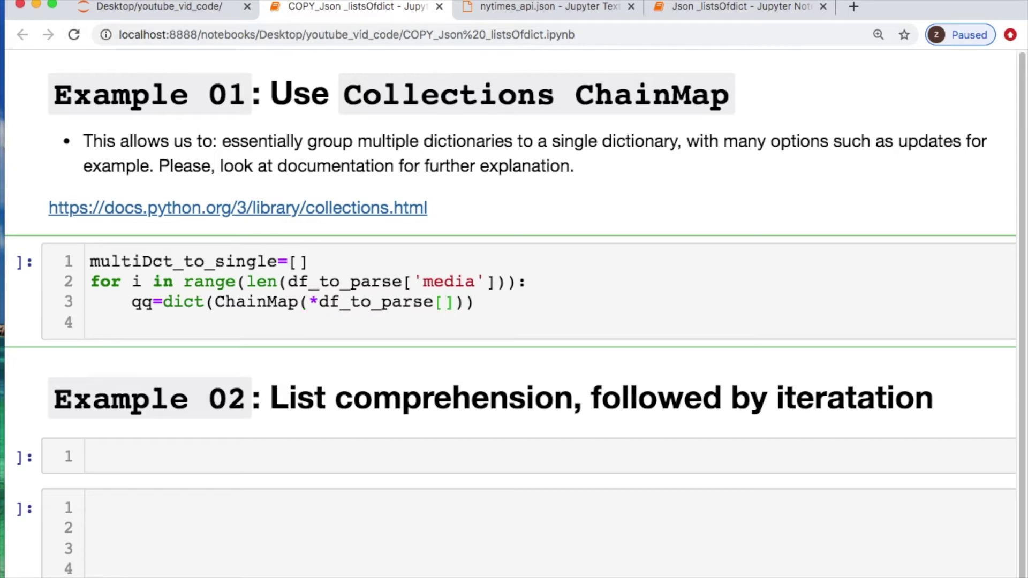
type("'media']")
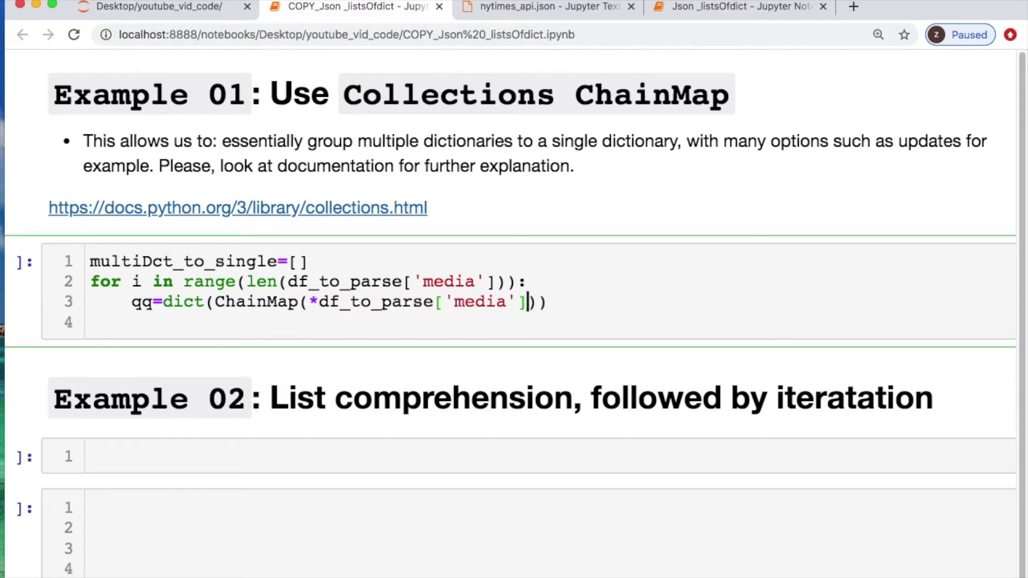
type("[i]")
type("[")
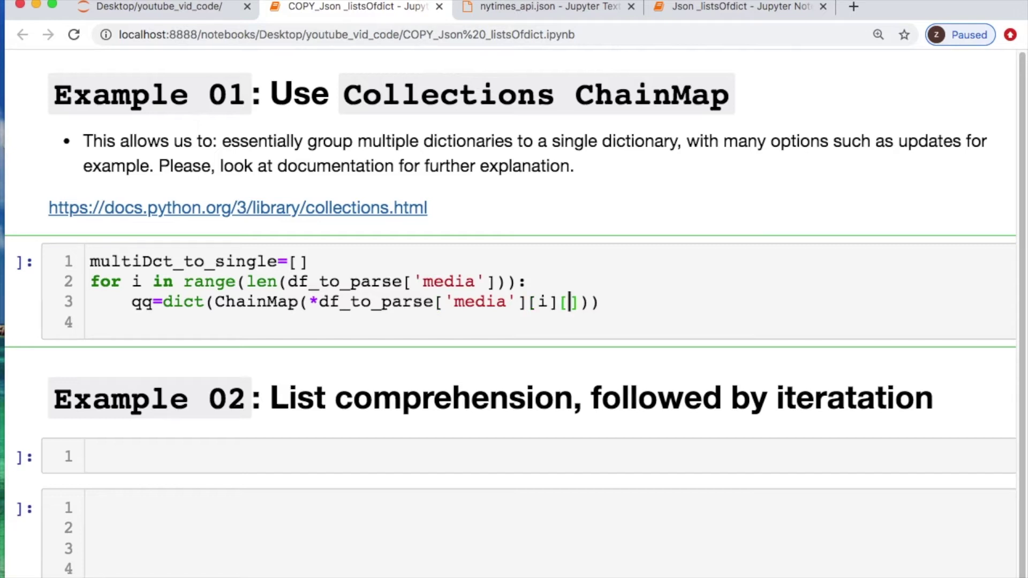
type("::")
type("-1")
Step: Append each merged dictionary to multiDct_to_single inside the loop
key("Right")
key("Right")
key("Right")
key("Return")
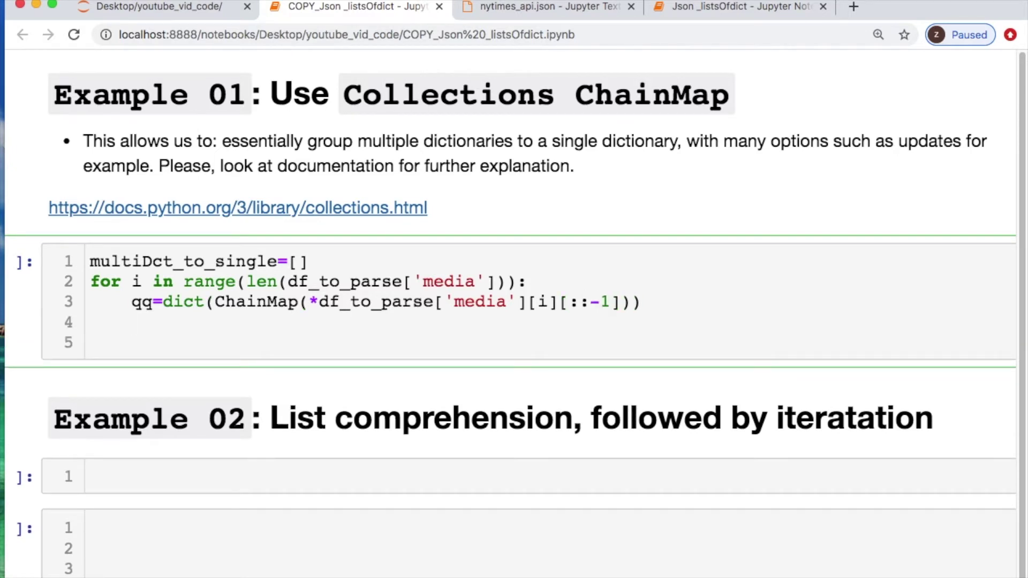
left_click_drag(278, 261, 44, 250)
key("ctrl+c")
left_click(134, 321)
key("ctrl+v")
type("/.")
key("BackSpace")
key("BackSpace")
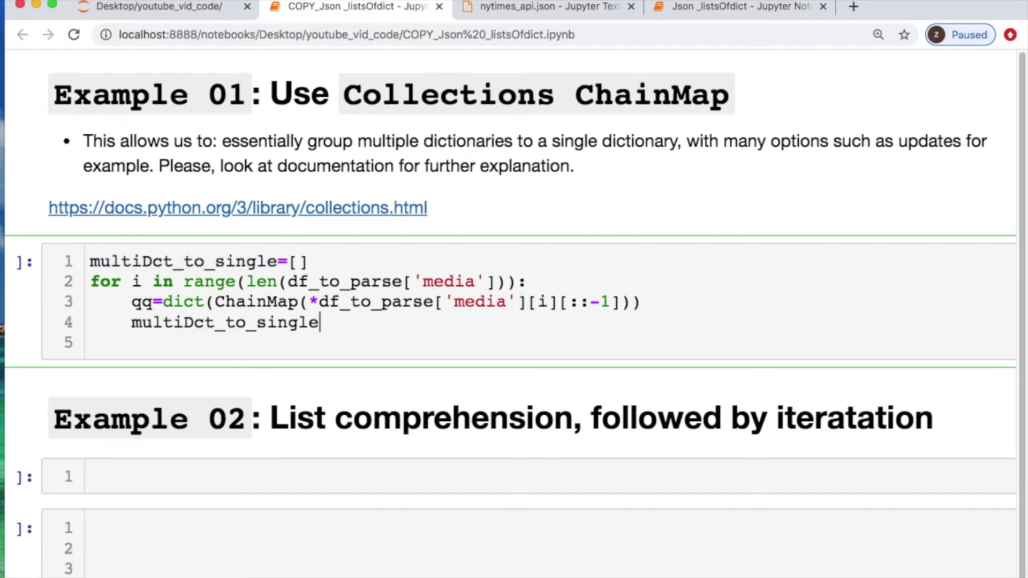
type(".append(qq)")
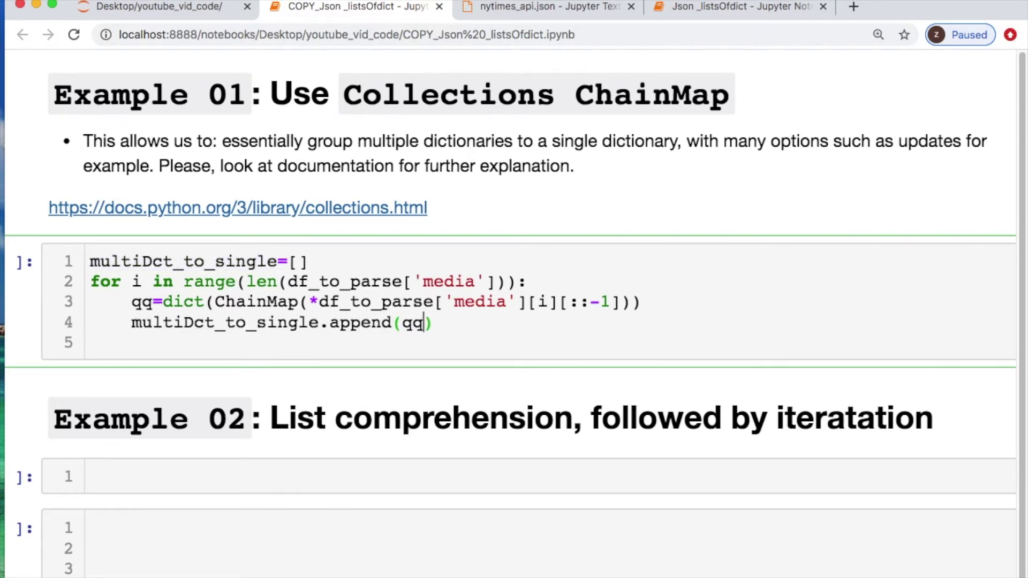
Step: Start pd.DataFrame() below the loop and copy multiDct_to_single to pass into it
key("Return")
key("BackSpace")
type("pd.")
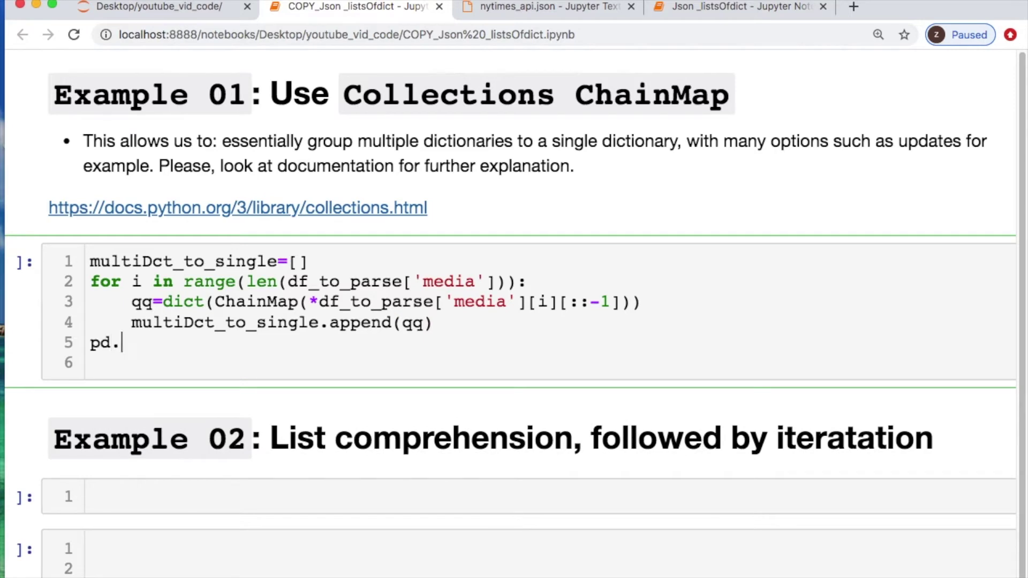
type("D")
key("Tab")
key("Return")
type("(")
double_click(289, 322)
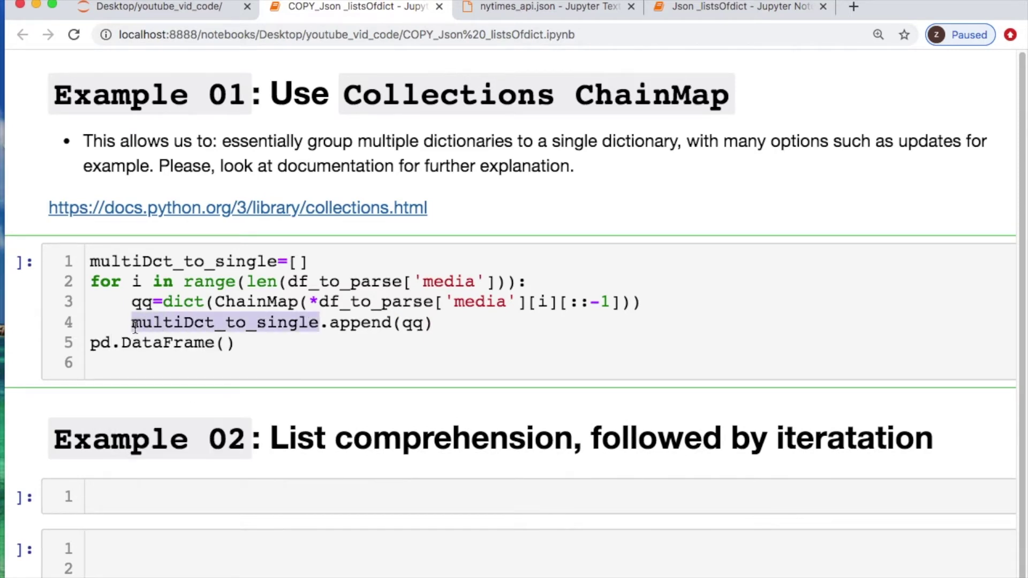
key("ctrl+c")
left_click(230, 344)
Step: Run pd.DataFrame(multiDct_to_single) and highlight row 0's metadata and row 7's NaN values
key("ctrl+v")
key("shift+Return")
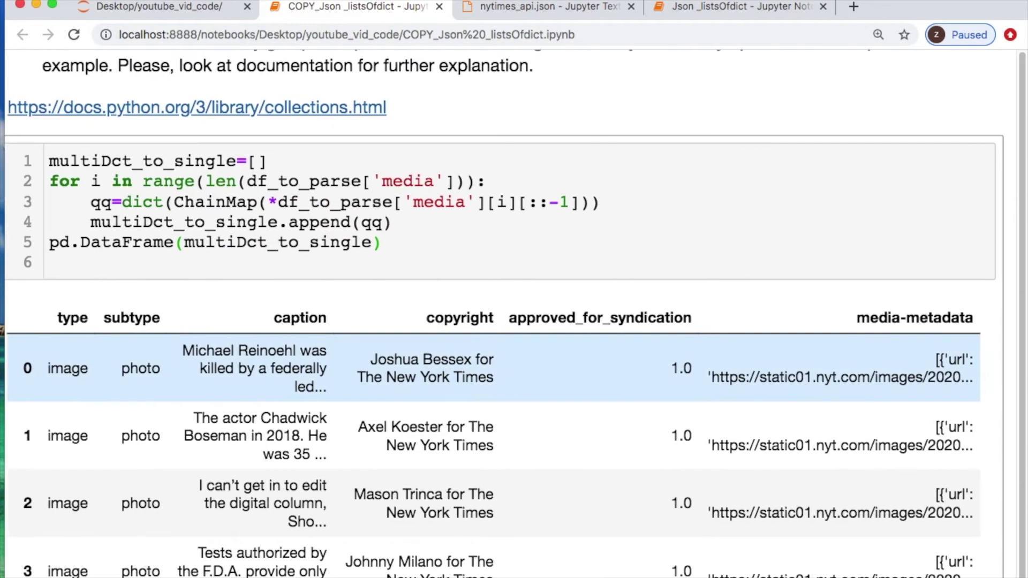
scroll(320, 215, "down", 3)
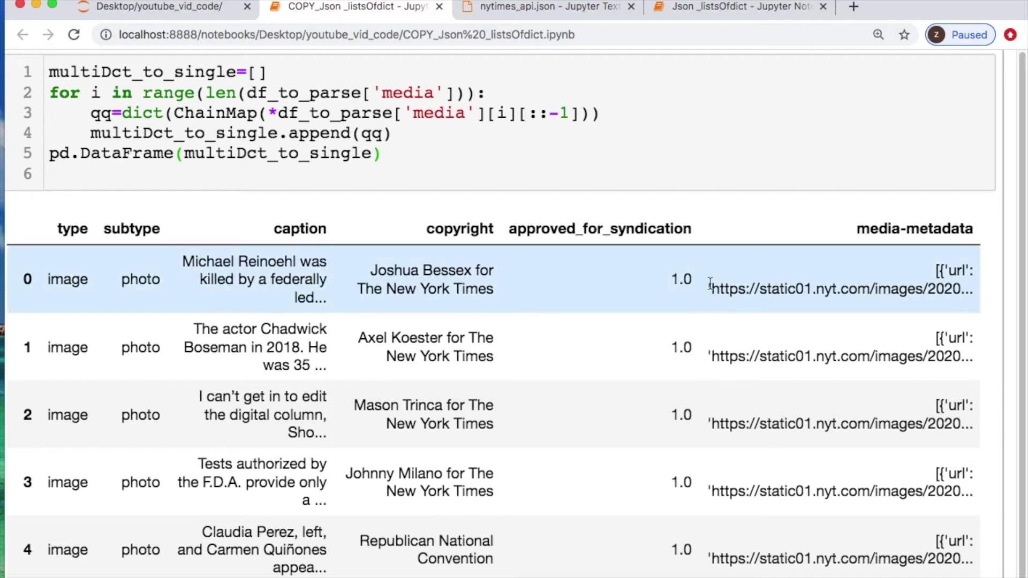
left_click_drag(934, 269, 960, 301)
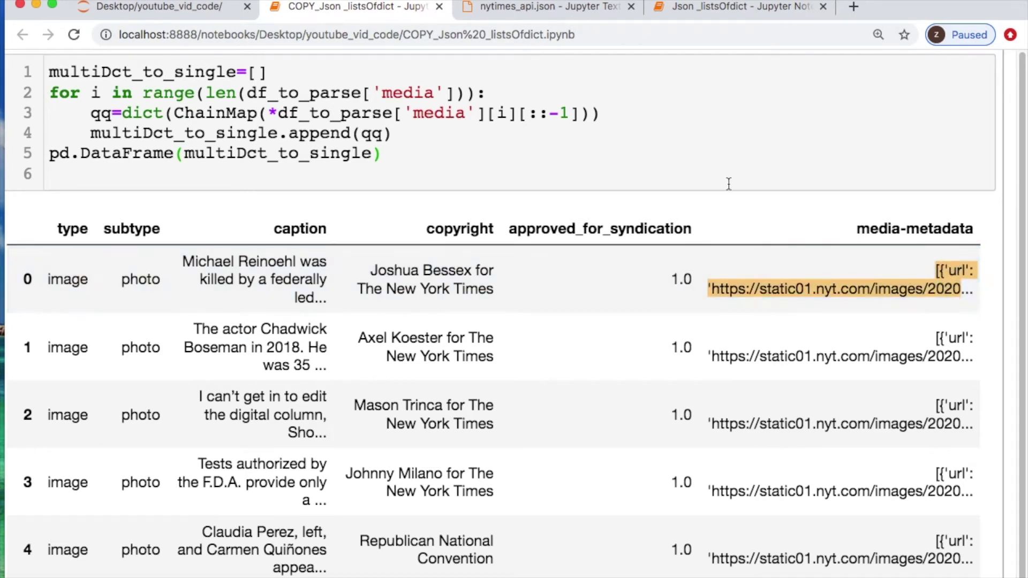
left_click(730, 185)
scroll(638, 175, "down", 2)
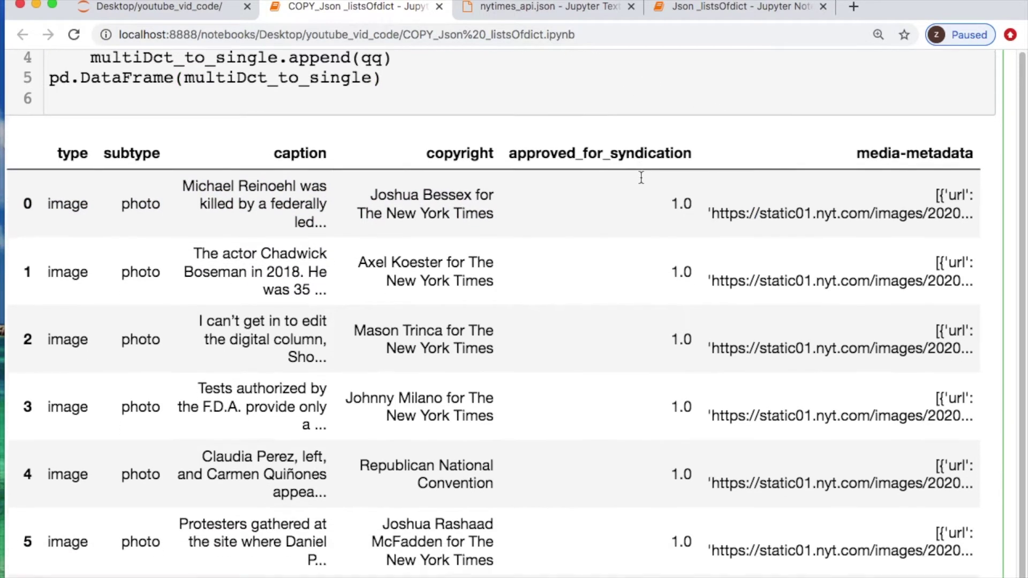
scroll(641, 178, "down", 3)
scroll(640, 176, "down", 3)
scroll(640, 176, "down", 2)
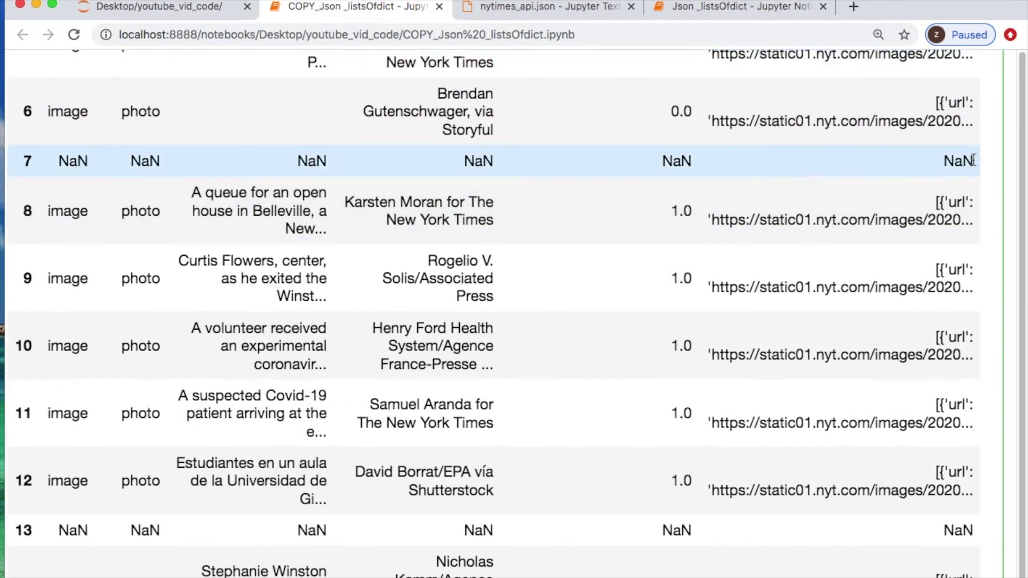
left_click_drag(973, 161, 62, 161)
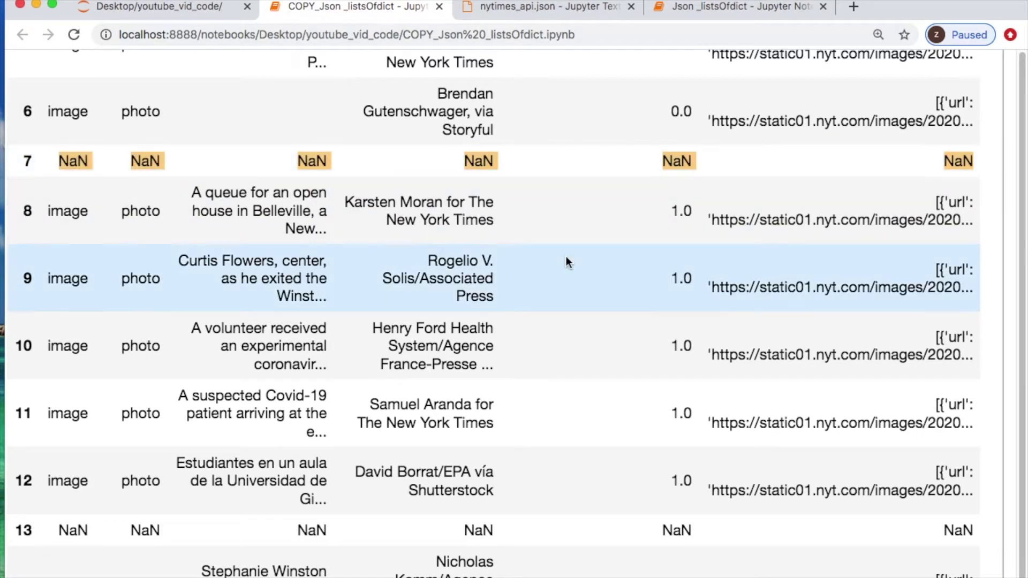
scroll(566, 259, "down", 1)
scroll(566, 258, "down", 2)
scroll(567, 259, "down", 5)
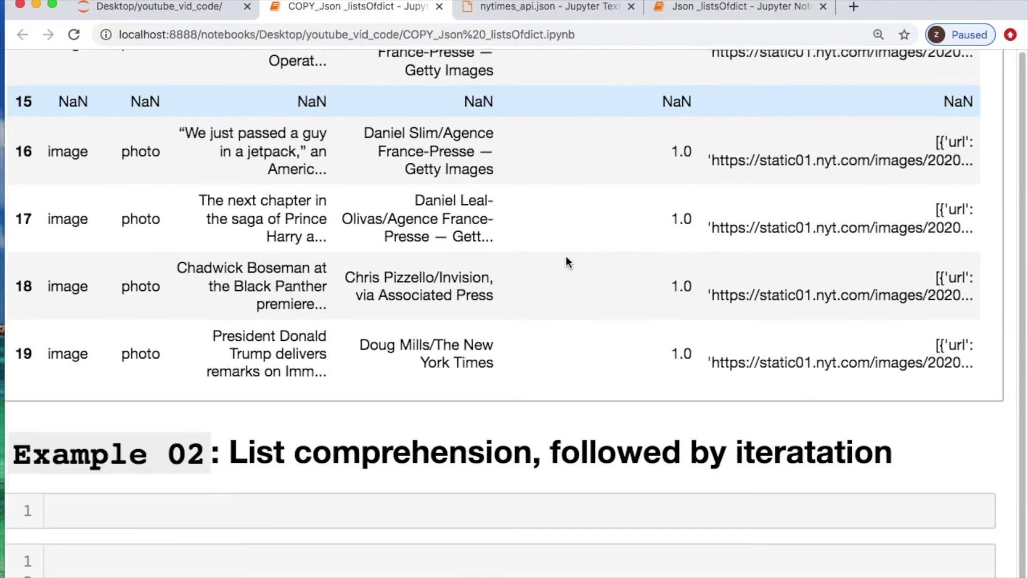
scroll(566, 259, "down", 3)
scroll(566, 260, "down", 2)
Step: Write merge_(*dicts) returning dict(*[d.items() for d in i]) in the Example 02 cell
left_click(564, 220)
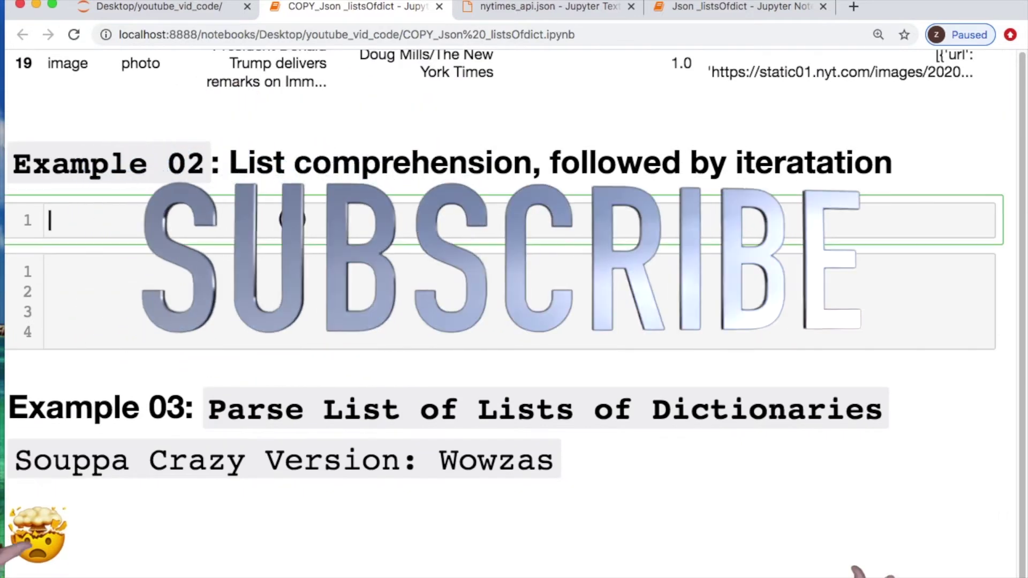
type("def mer")
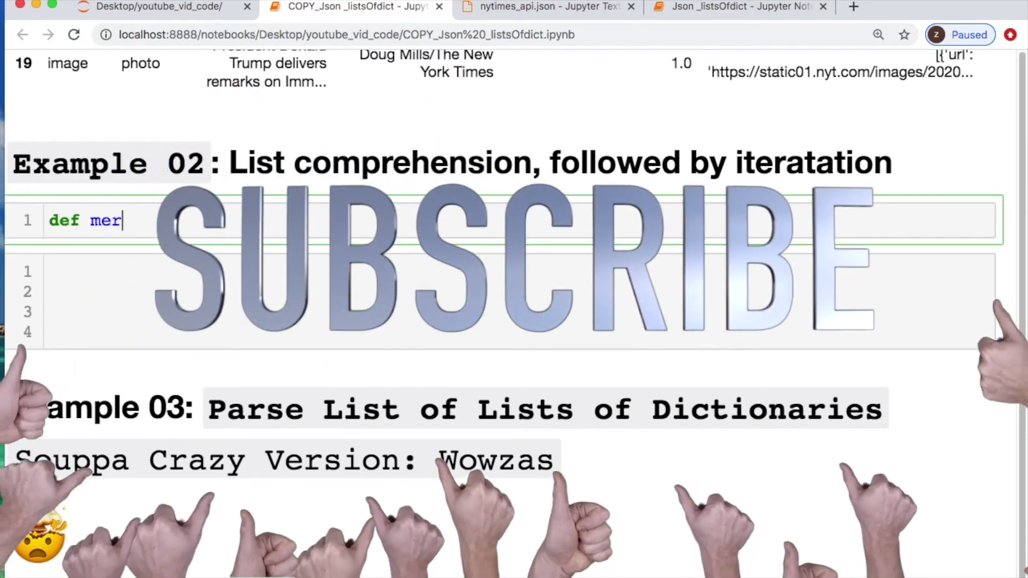
type("ge_(*")
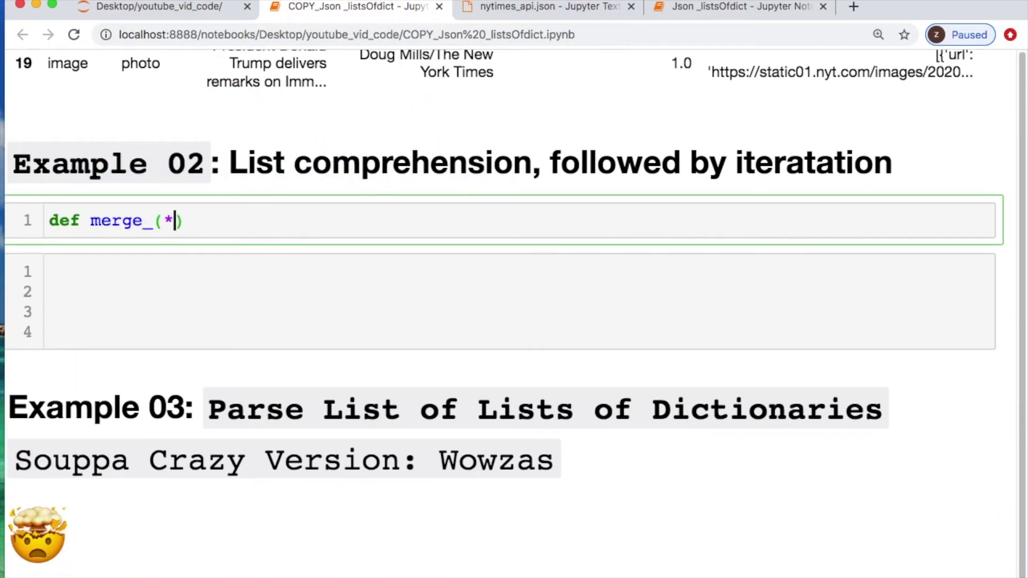
type("dicts)")
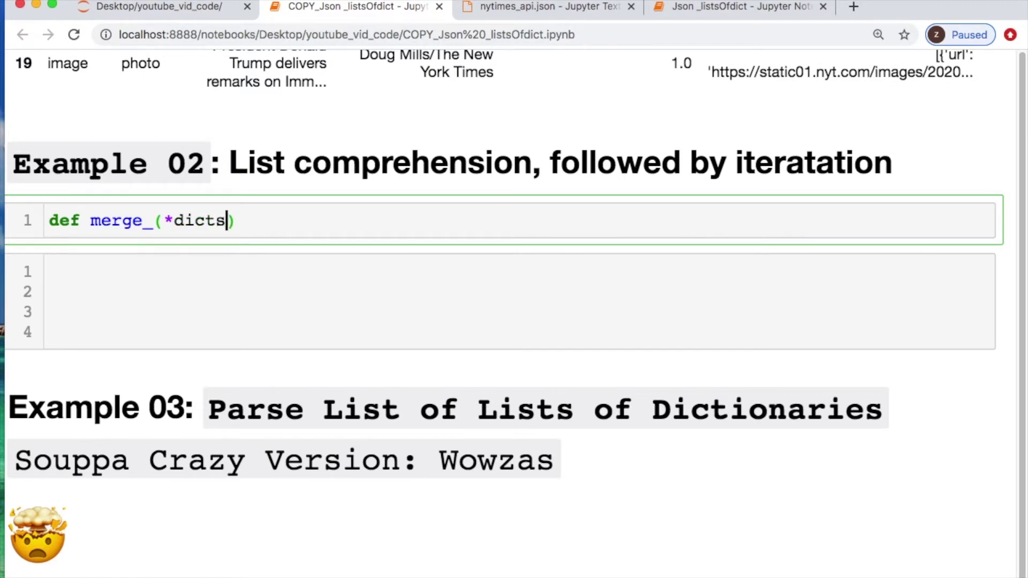
type(":")
key("Return")
type("for i")
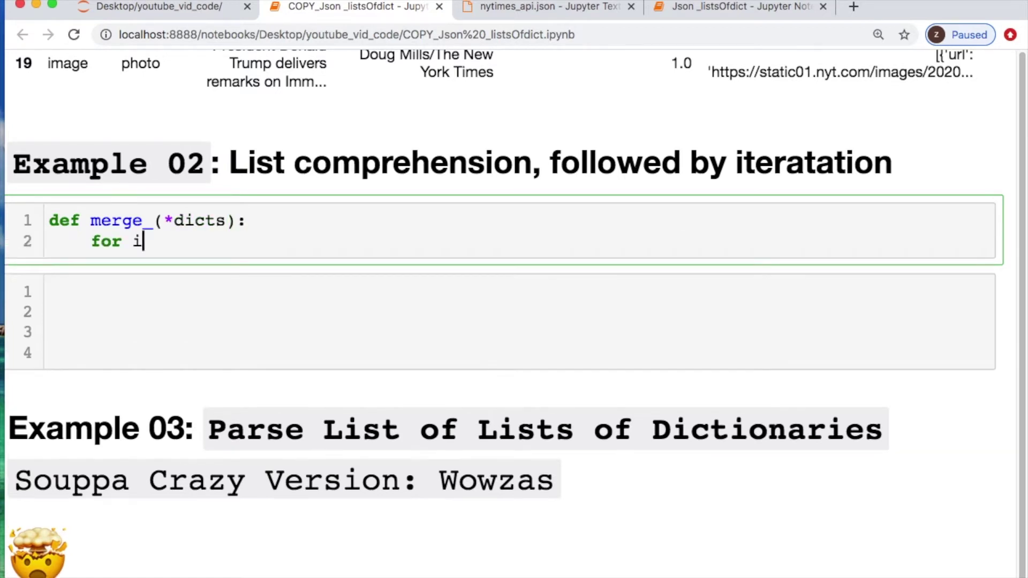
type(" in d")
type("icts:")
key("Return")
type("ret")
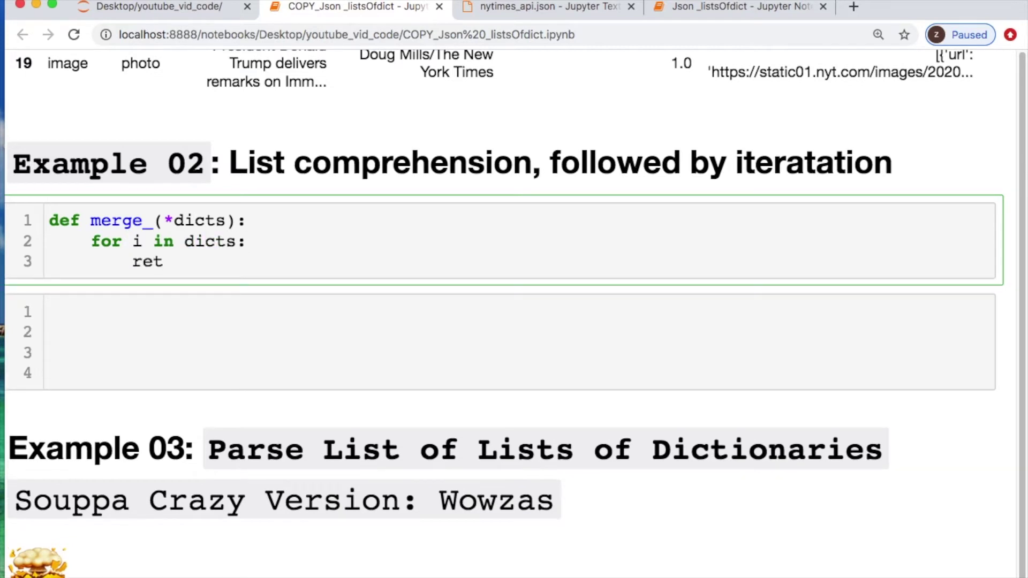
type("urn")
type(" dict()")
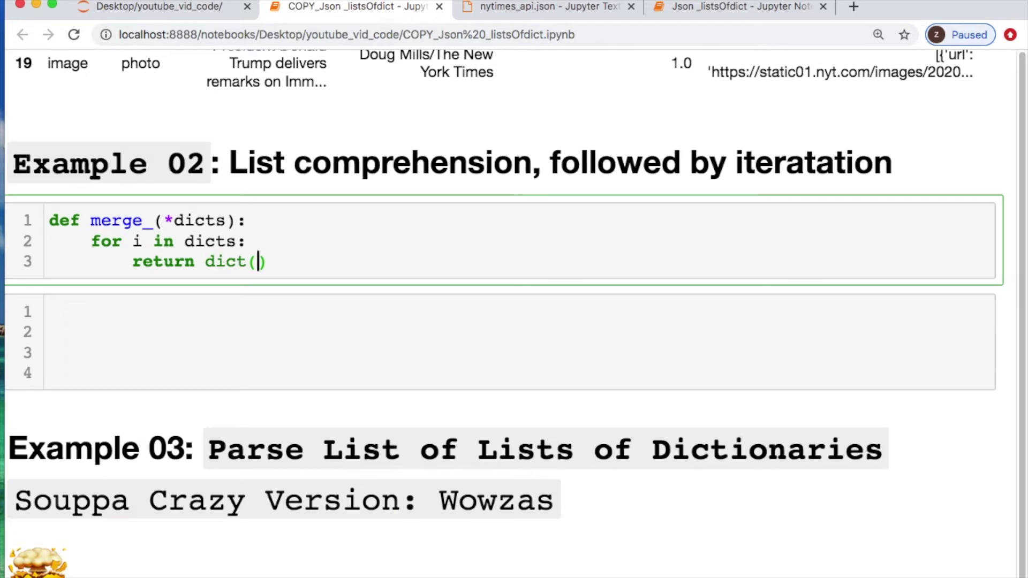
type("*[d.")
type("items")
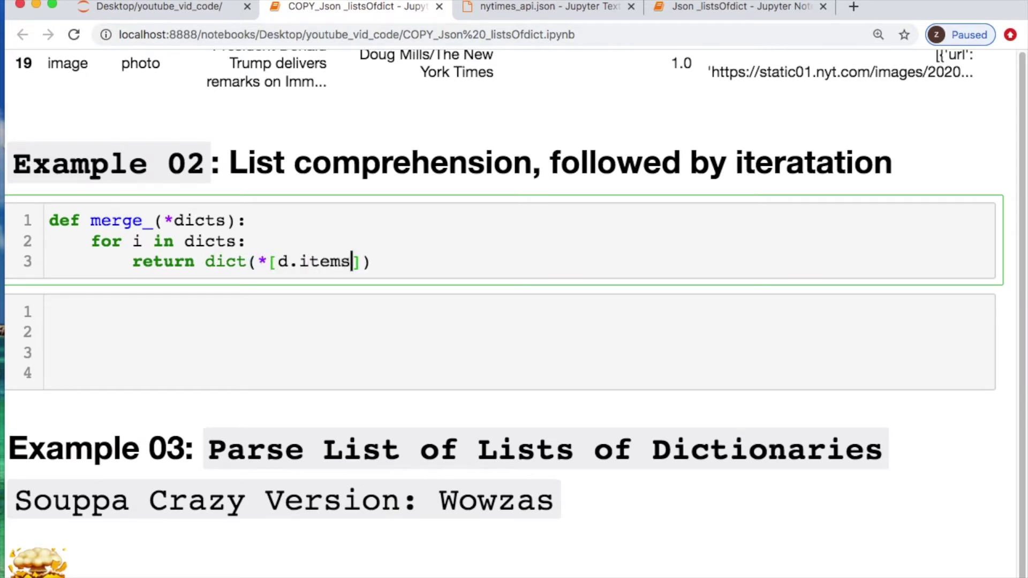
type("(")
type(") ")
type("for d in i")
key("Return")
Step: Write func_w_iter=[] and a loop appending merge_ results over df_to_parse['media'], ending with func_w_iter
left_click(235, 335)
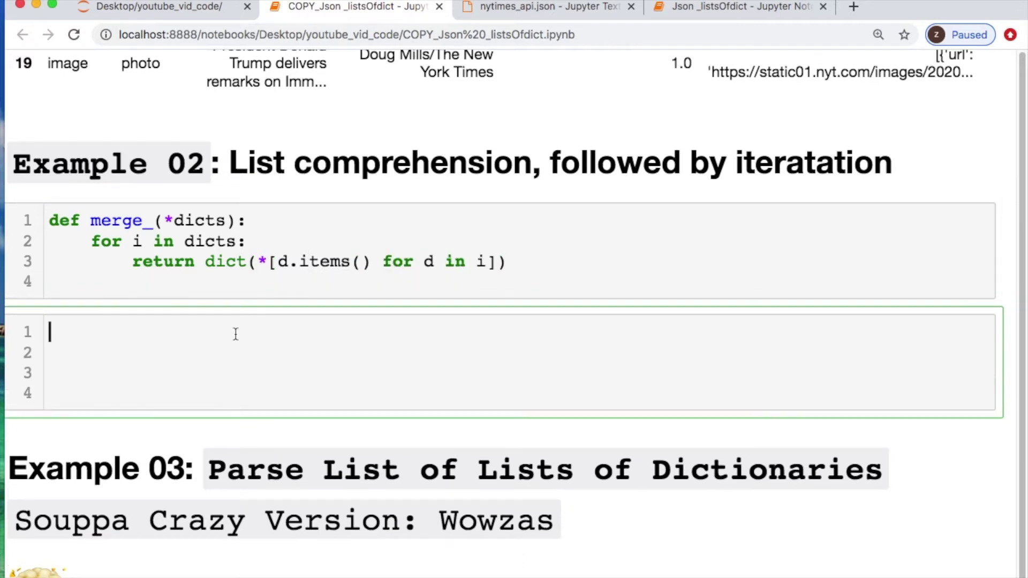
type("fu")
type("nc")
type("_w_i")
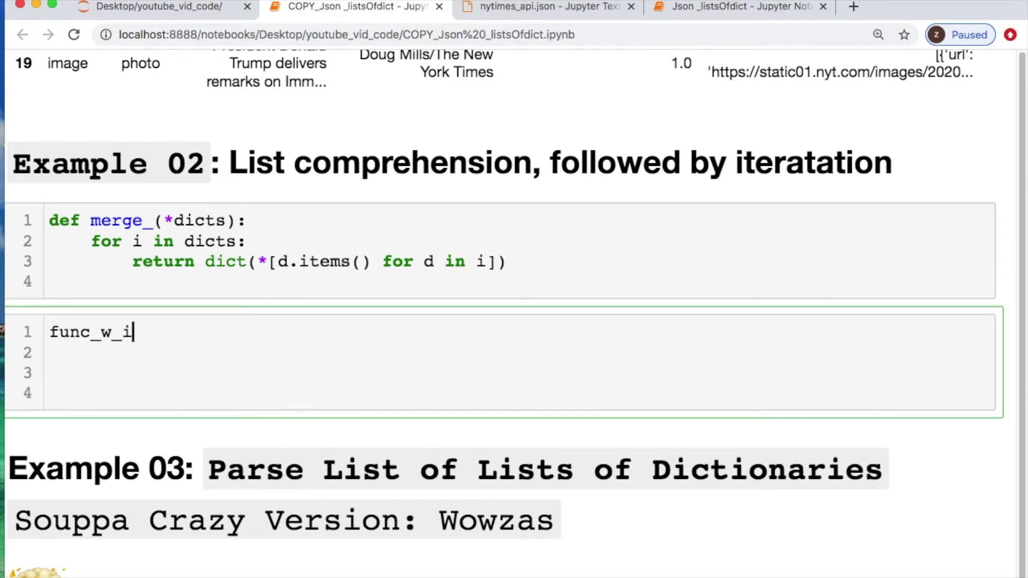
type("ter=[")
key("Return")
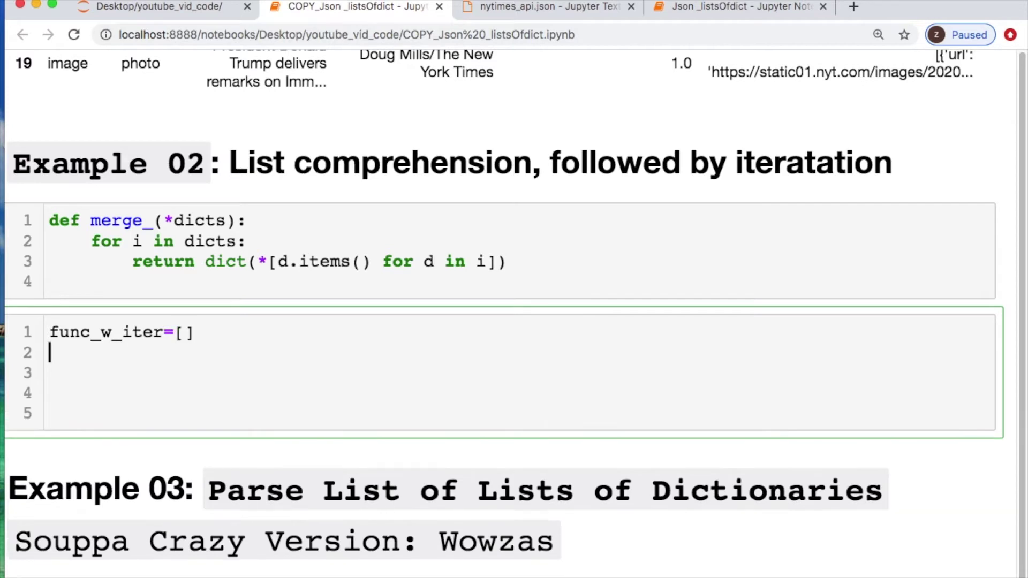
type("for i in ")
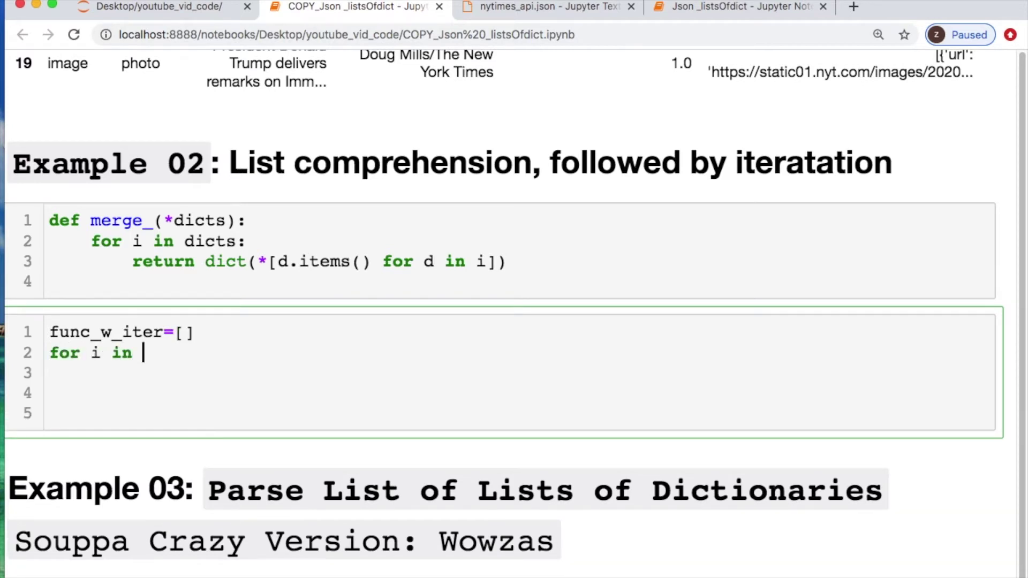
type("range(len(")
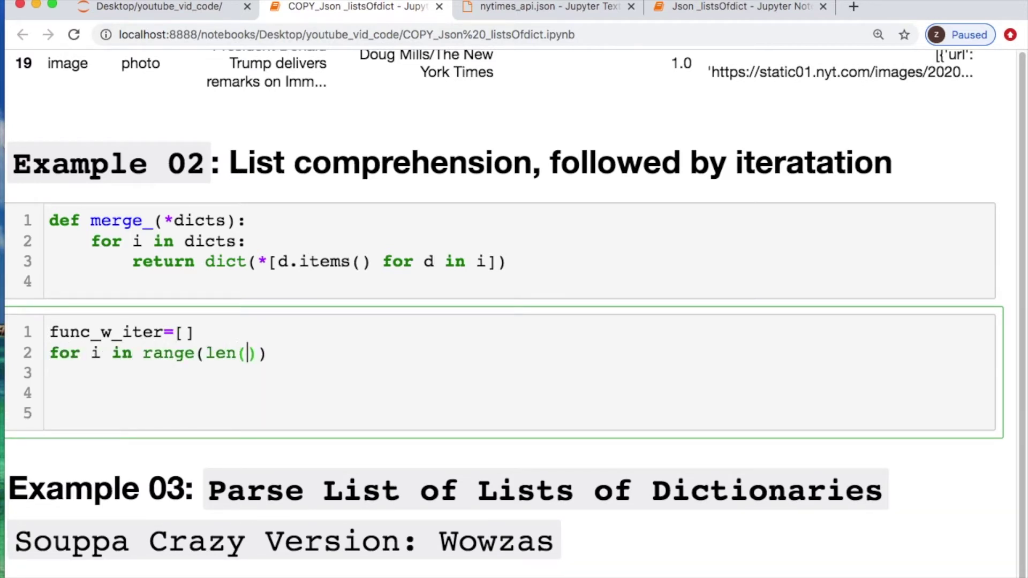
type("df_to_parse['me")
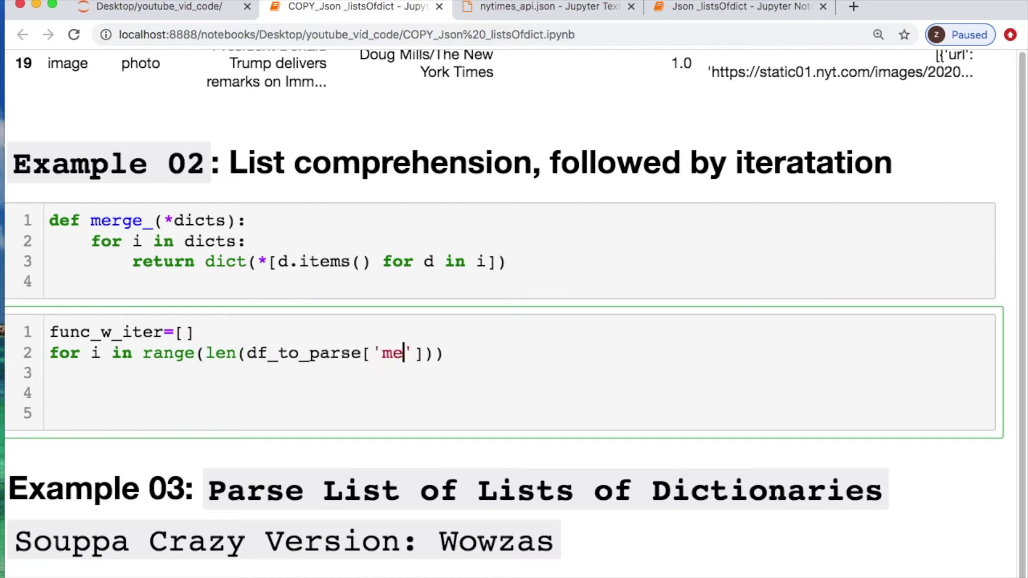
type("dia'])):")
key("Return")
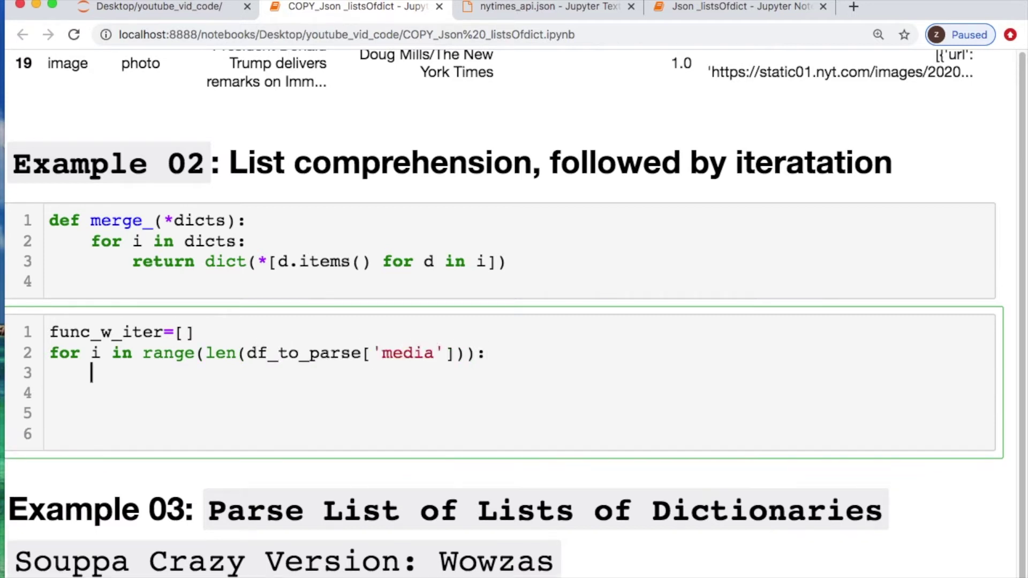
type("a=merge")
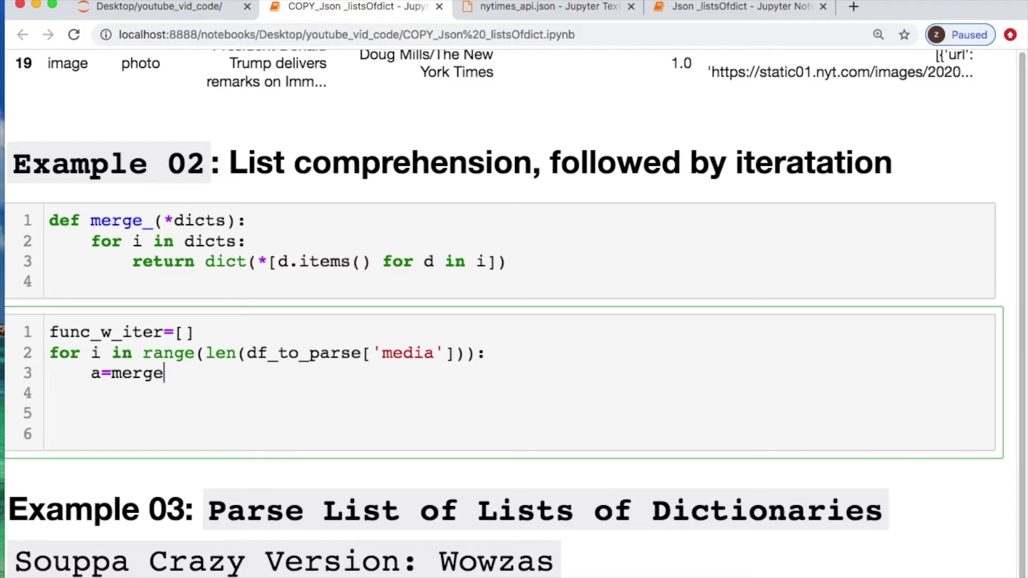
type("_(df_to_parse['media'][i])")
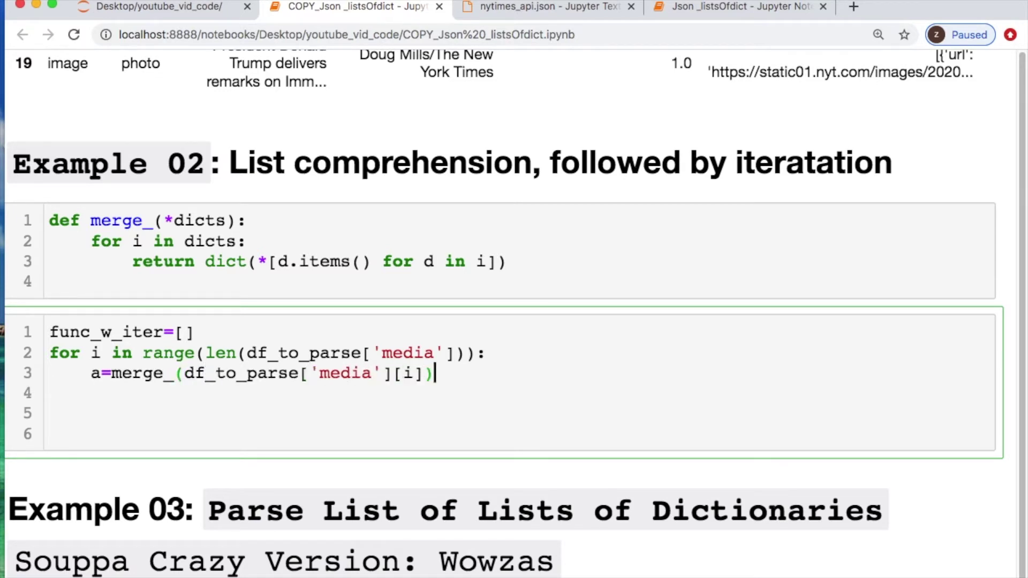
key("Return")
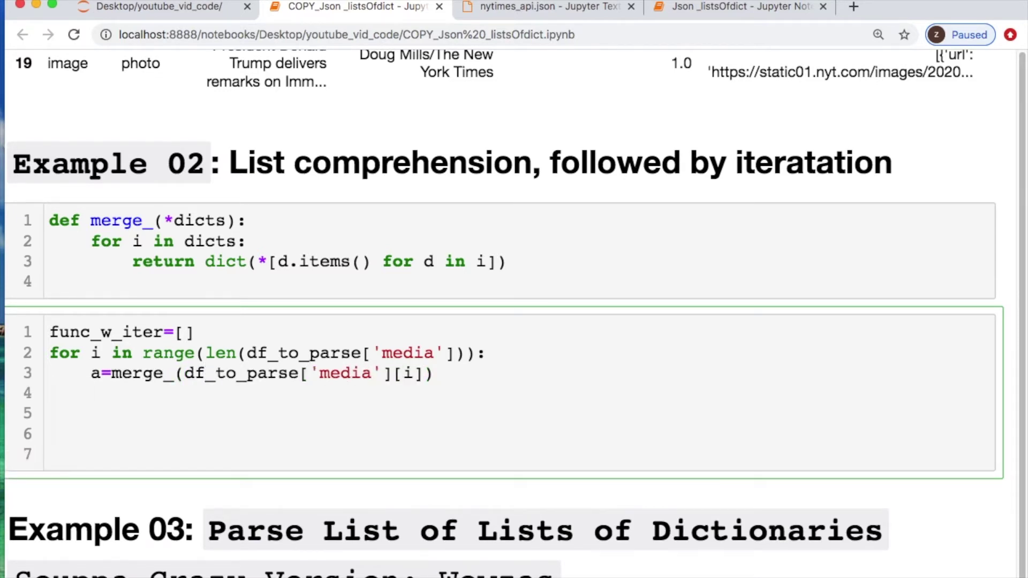
type("func_w_iter.append*(")
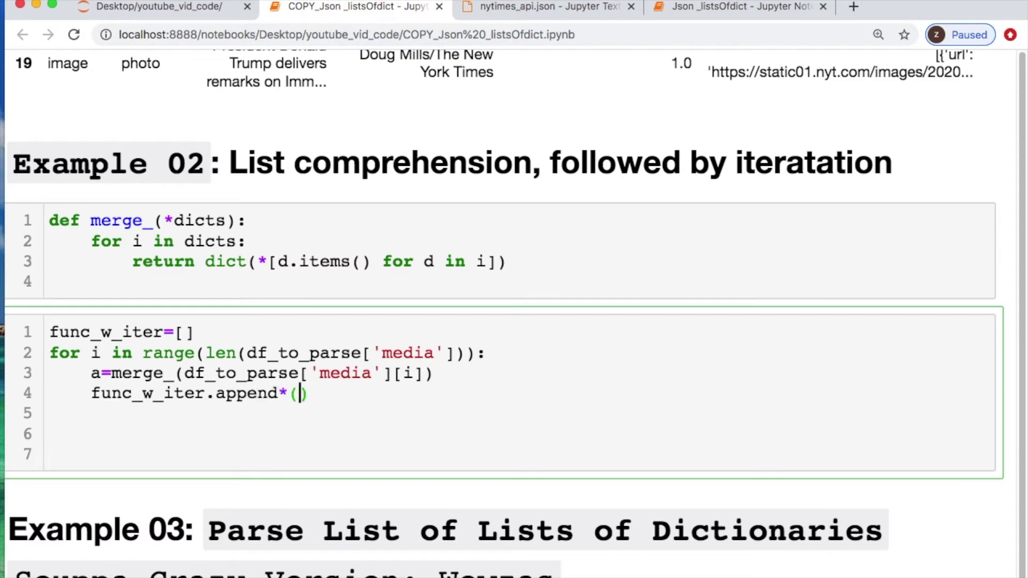
key("BackSpace")
key("BackSpace")
type("(a)")
key("Return")
key("BackSpace")
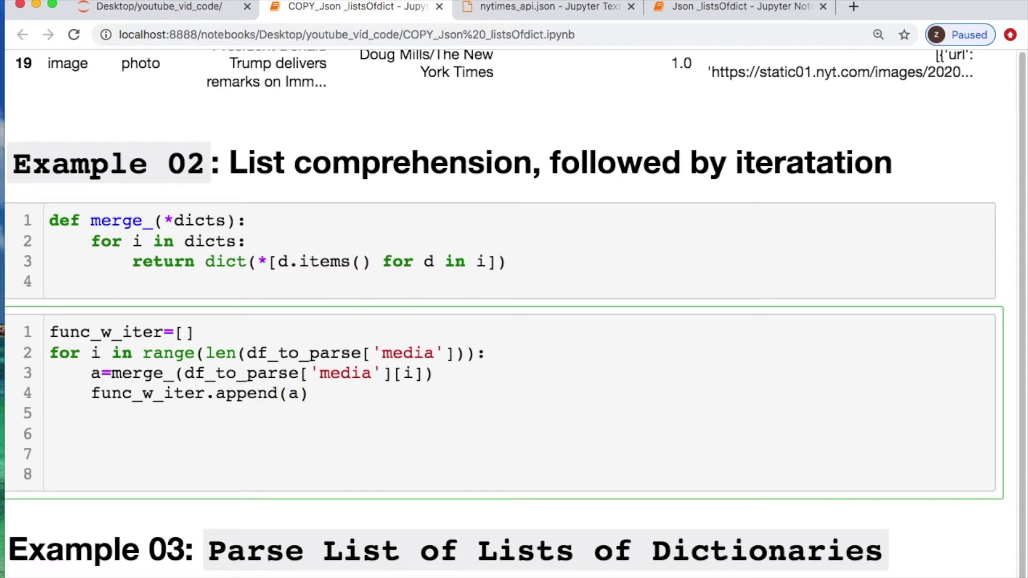
type("func_w_iter")
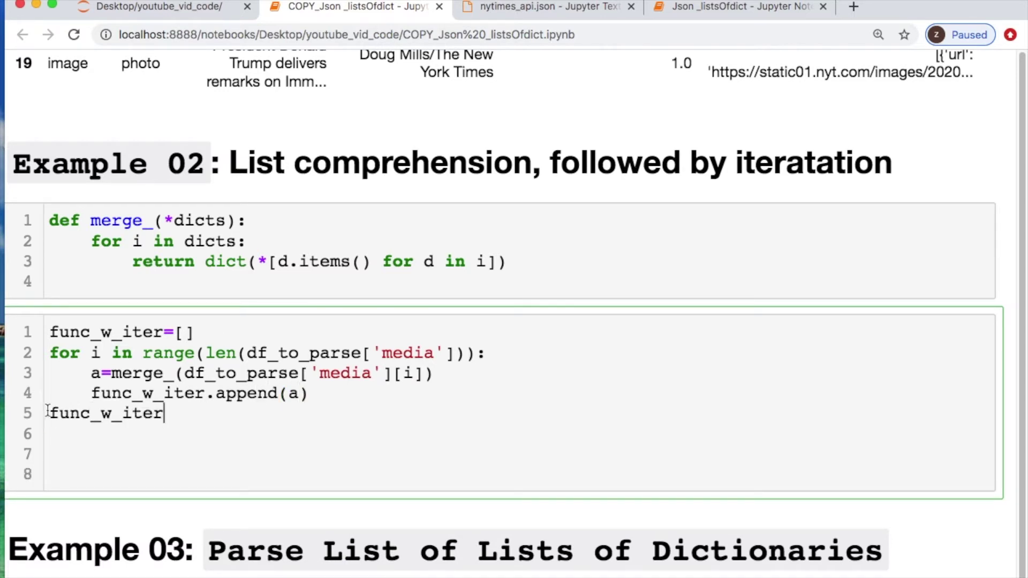
left_click(48, 414)
type("pd.DataFrame(")
Step: Wrap func_w_iter in pd.DataFrame, run the cell, and delete two empty trailing lines
key("End")
type(")")
key("shift+Return")
scroll(417, 509, "down", 4)
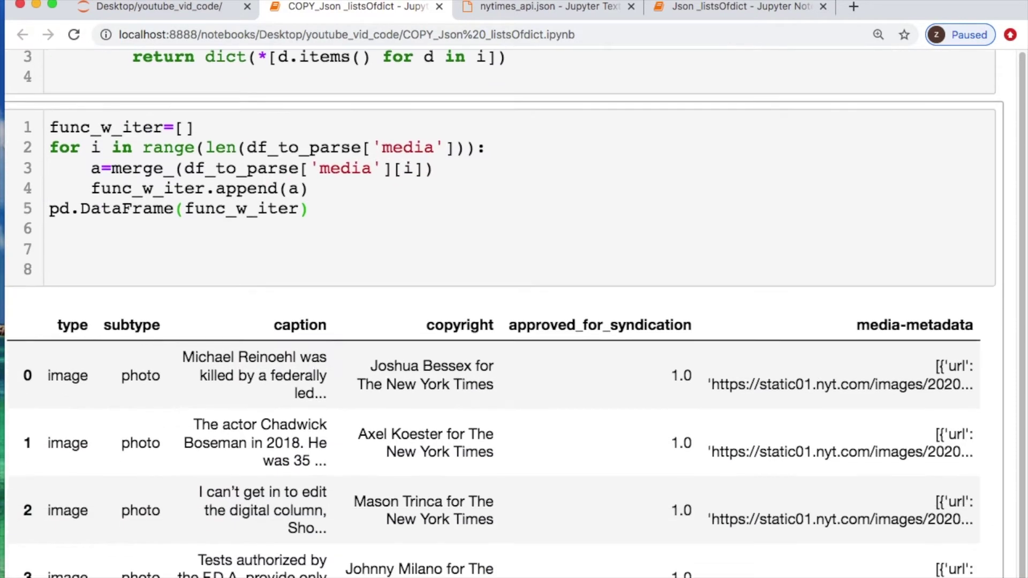
scroll(417, 508, "up", 1)
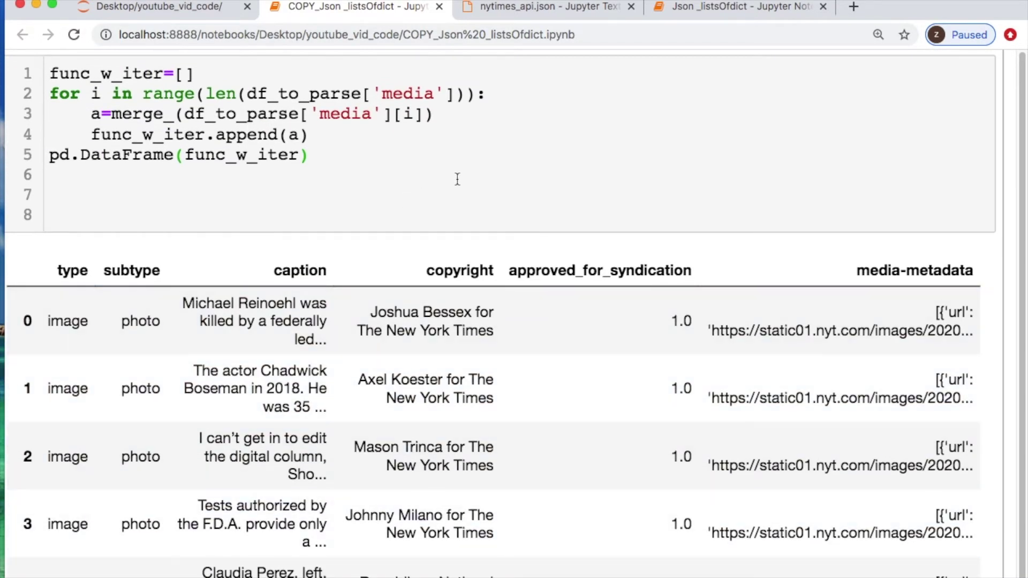
scroll(456, 179, "down", 1)
scroll(457, 179, "down", 1)
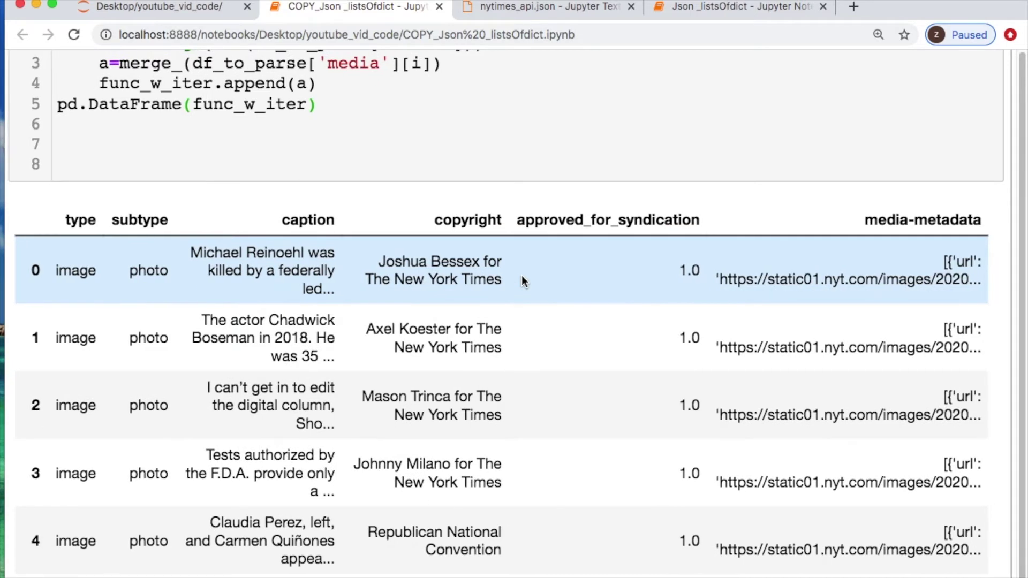
left_click(536, 175)
key("BackSpace")
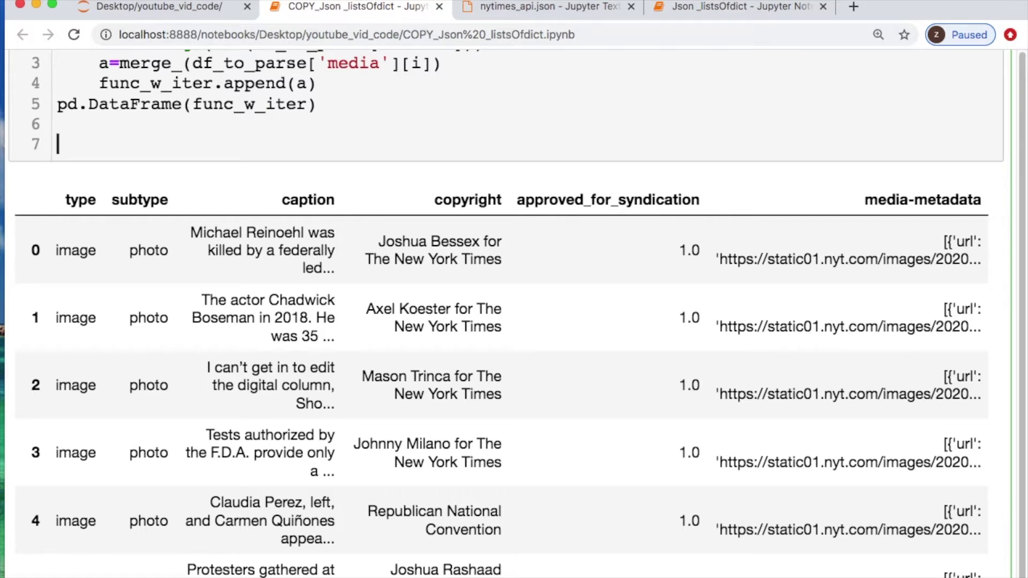
key("BackSpace")
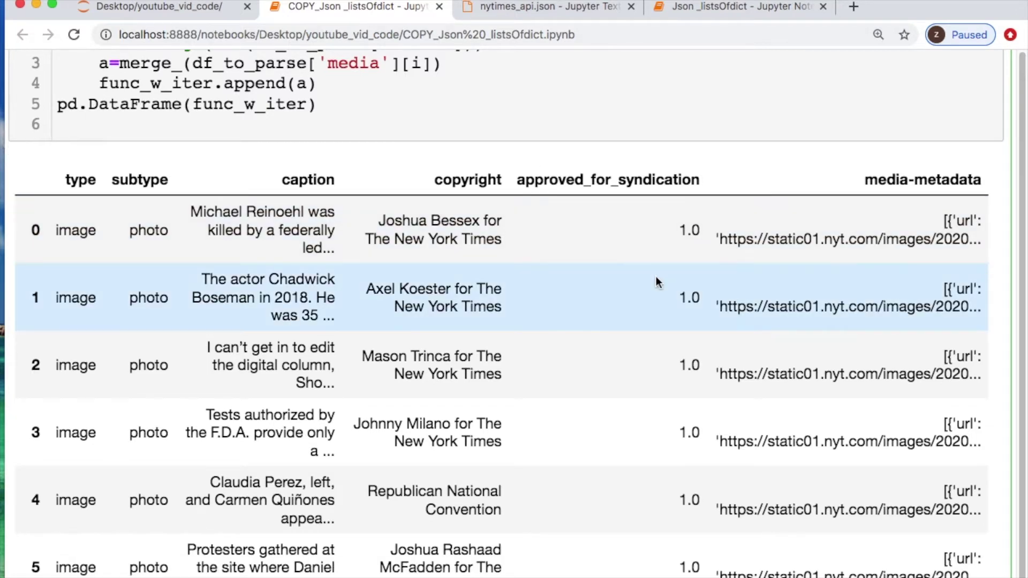
scroll(656, 277, "down", 1)
scroll(656, 277, "down", 1)
scroll(657, 278, "down", 1)
scroll(656, 277, "down", 3)
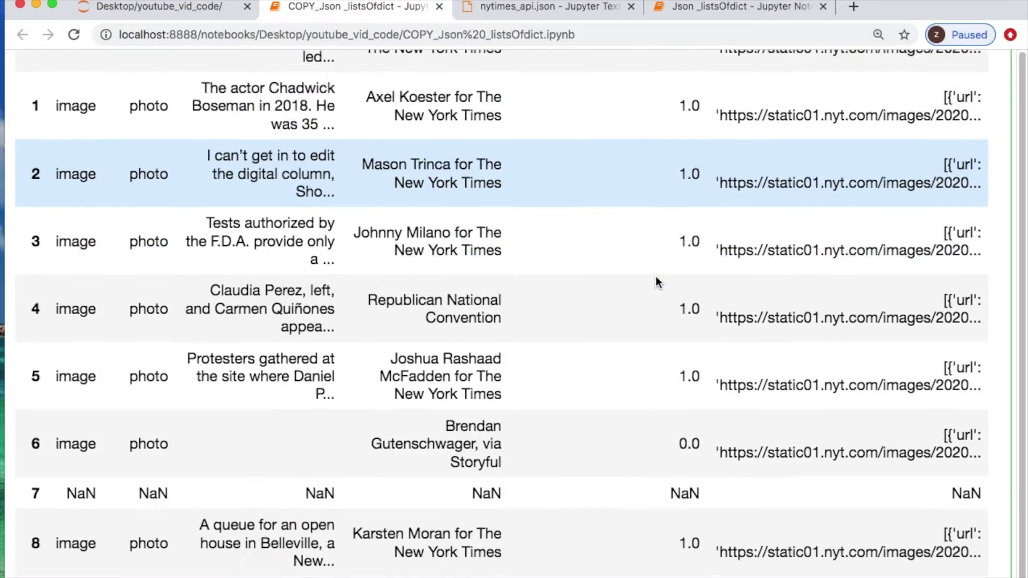
scroll(656, 277, "down", 5)
scroll(655, 277, "down", 3)
scroll(656, 277, "down", 2)
scroll(655, 277, "down", 5)
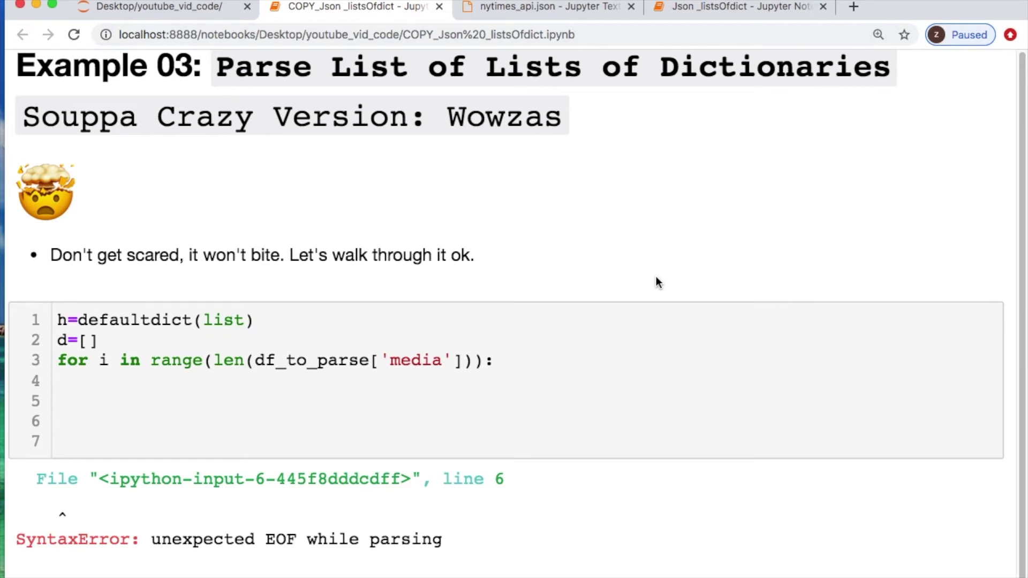
Step: Remove the extra blank line from the Example 03 loop body
left_click(548, 385)
scroll(546, 386, "down", 2)
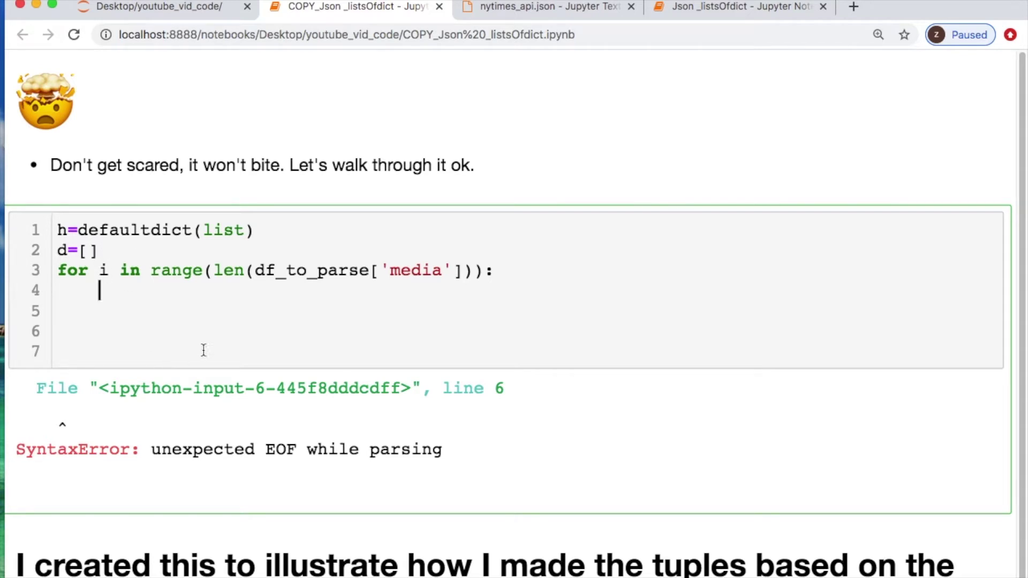
left_click_drag(459, 272, 254, 265)
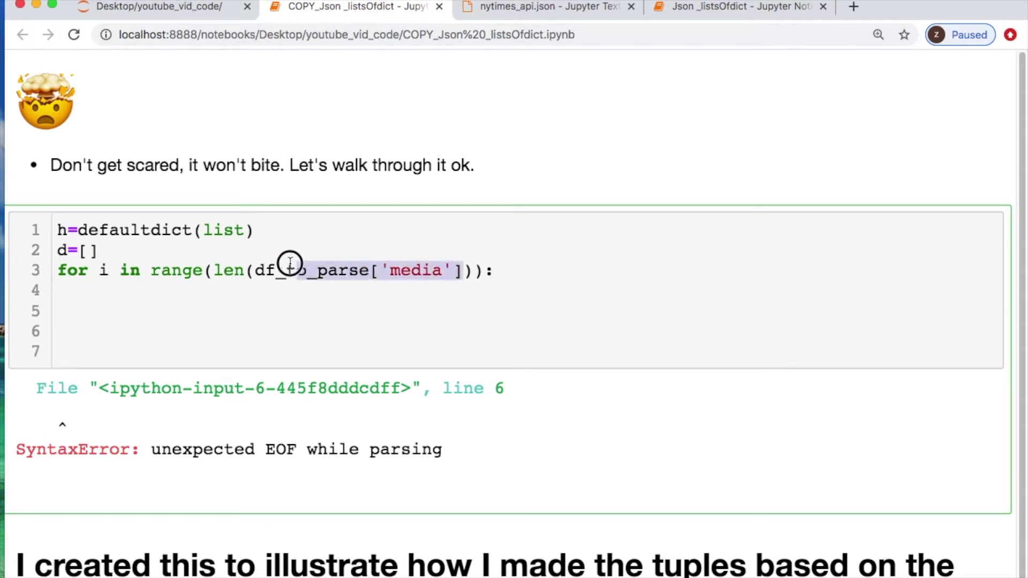
left_click(250, 304)
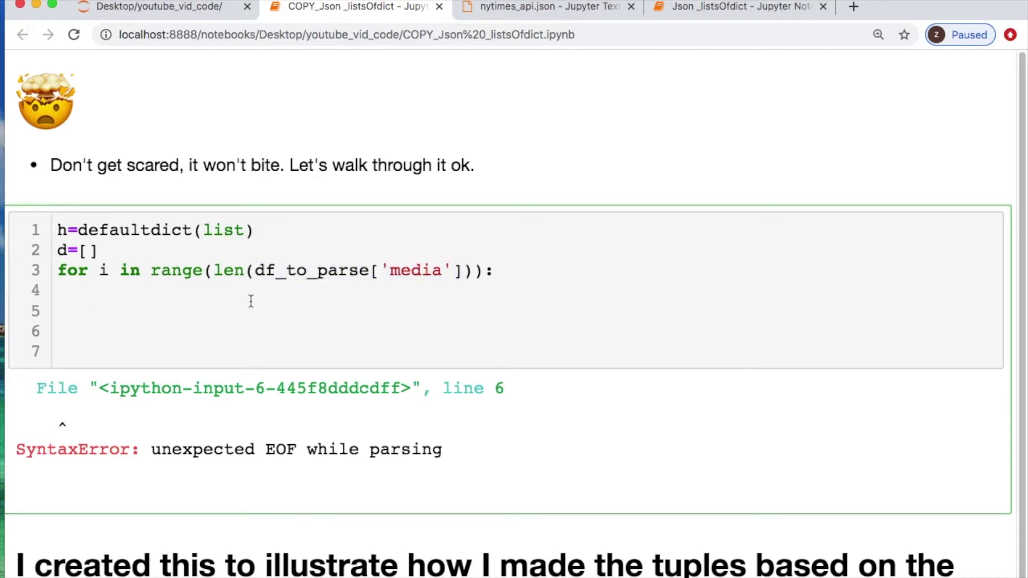
key("BackSpace")
key("BackSpace")
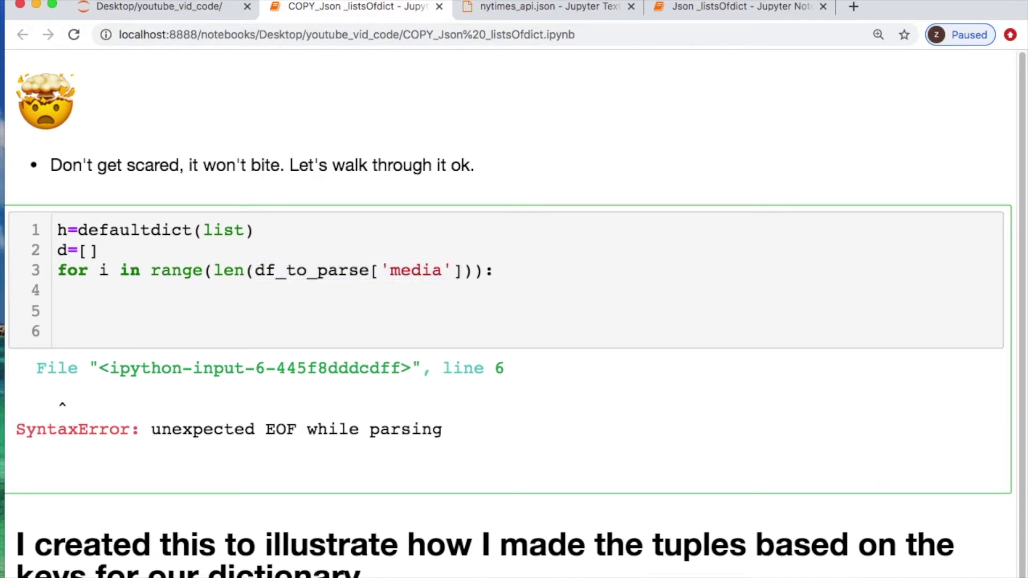
type("if len(")
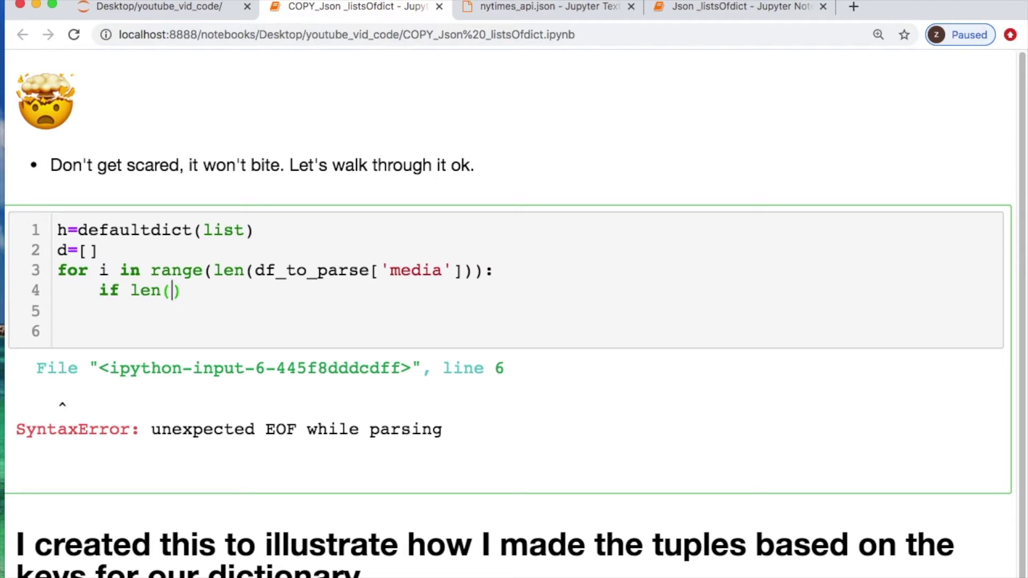
Step: Add 'if len(df_to_parse['media'][i])>0:' with a comment that lists can be empty or filled
left_click_drag(465, 271, 255, 272)
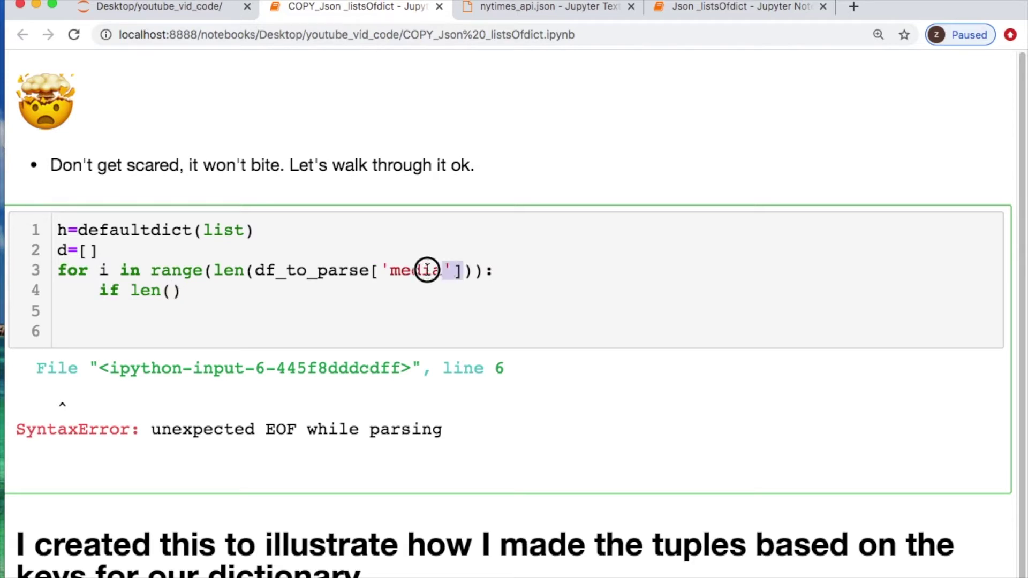
key("super+c")
left_click(170, 290)
key("super+v")
type("[i])>")
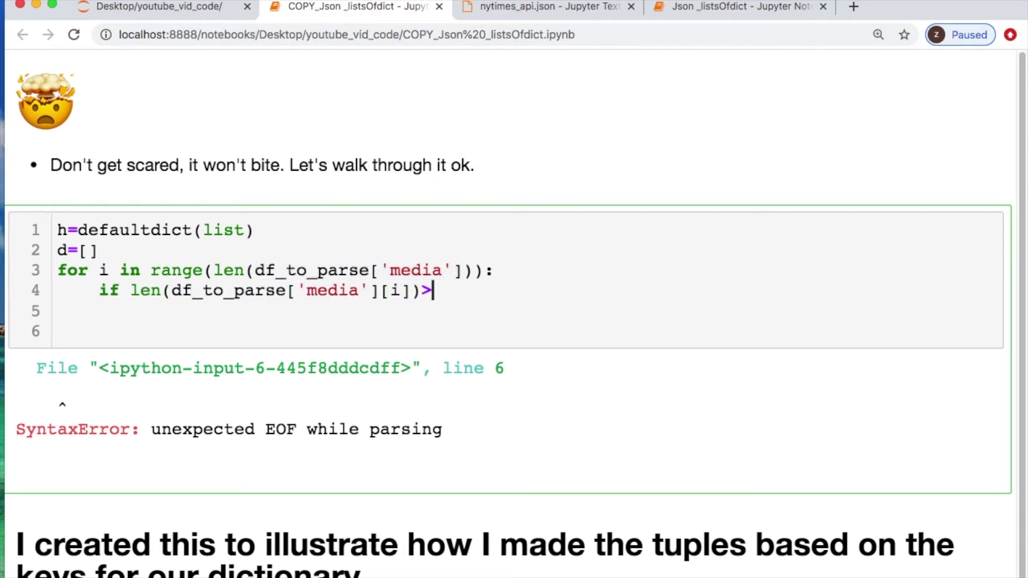
type("0:")
type(" # ea")
type("ch list can b")
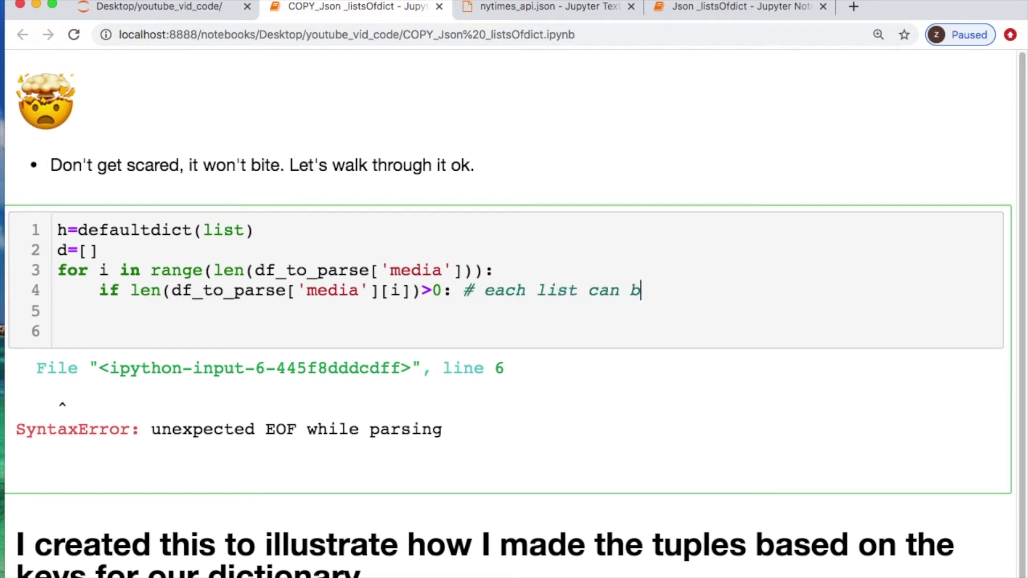
type("e empty or f")
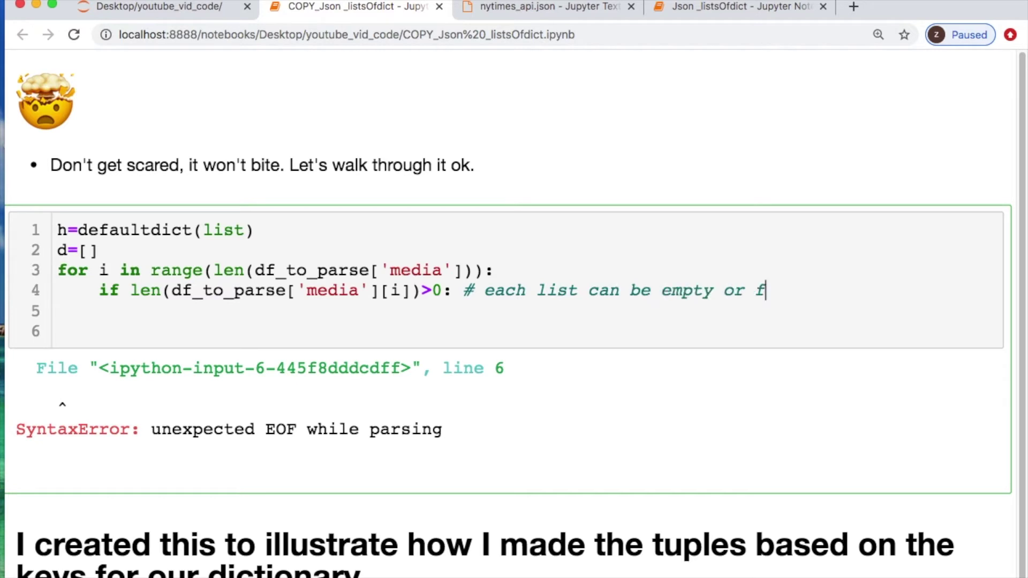
type("illed with")
key("BackSpace")
key("BackSpace")
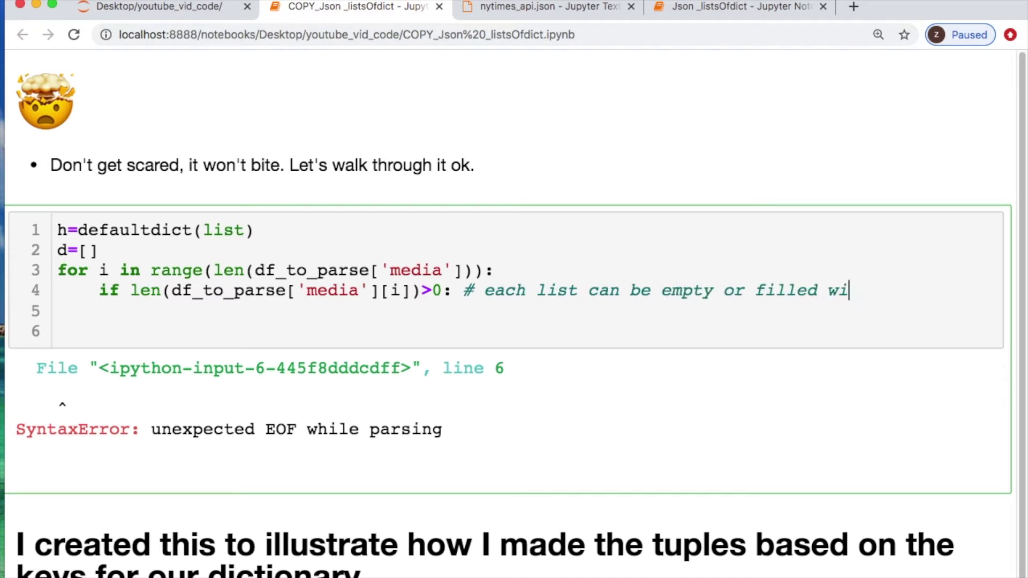
key("BackSpace")
key("BackSpace")
type("=1")
left_click(425, 285)
key("Return")
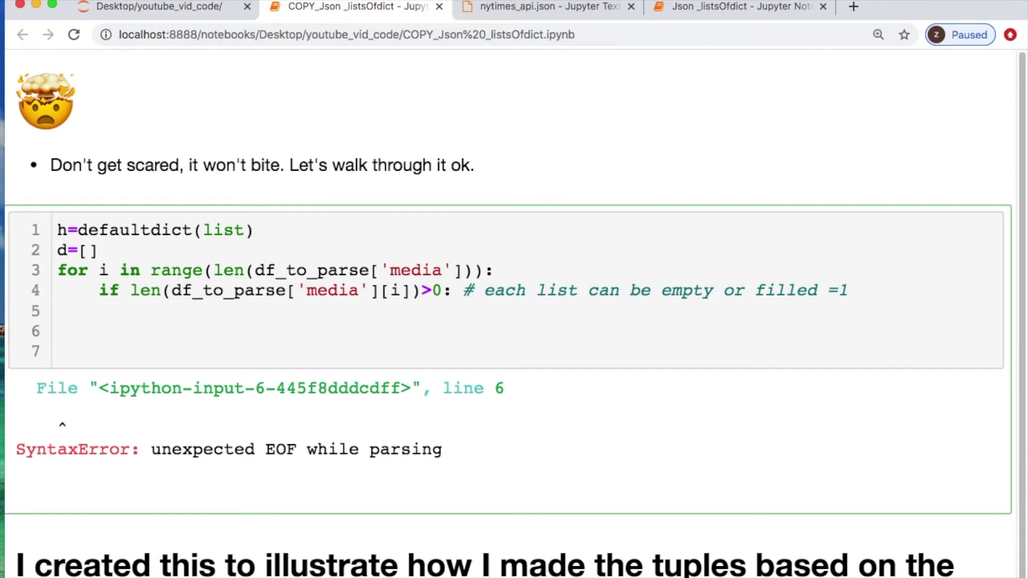
type("for j")
type(" in df_to_parse['")
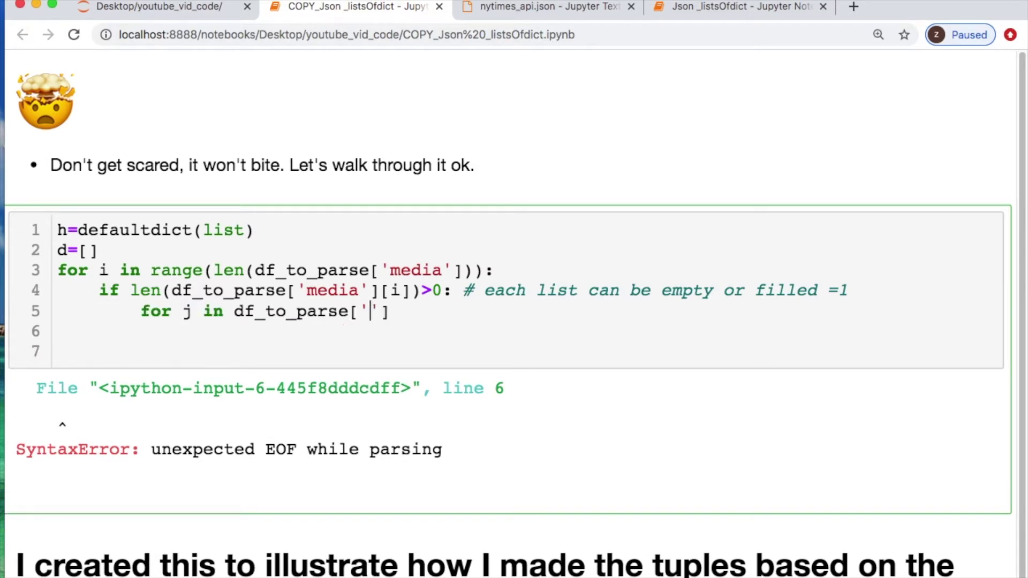
type("media'][i]")
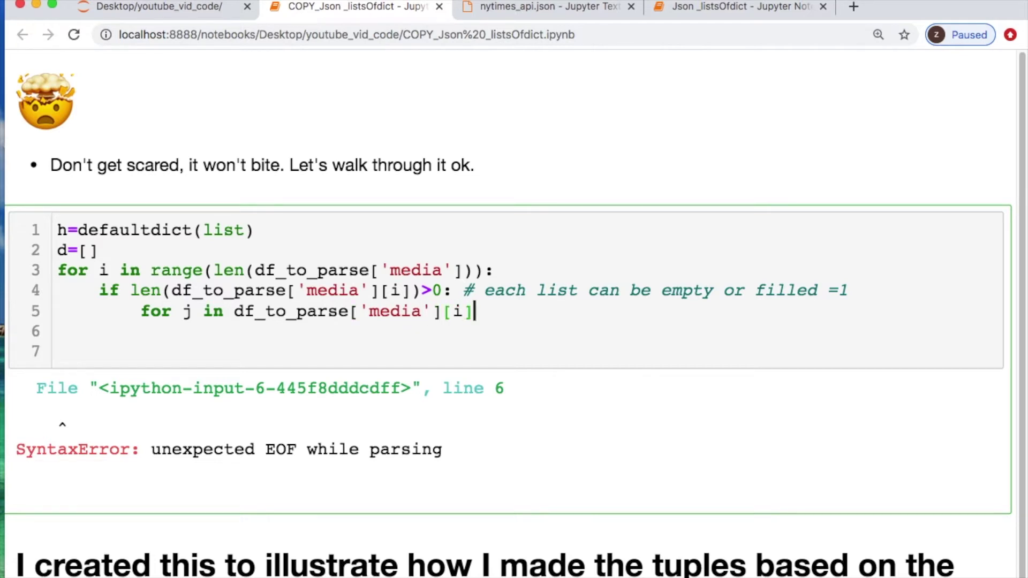
type("[")
type("0].")
type("items()")
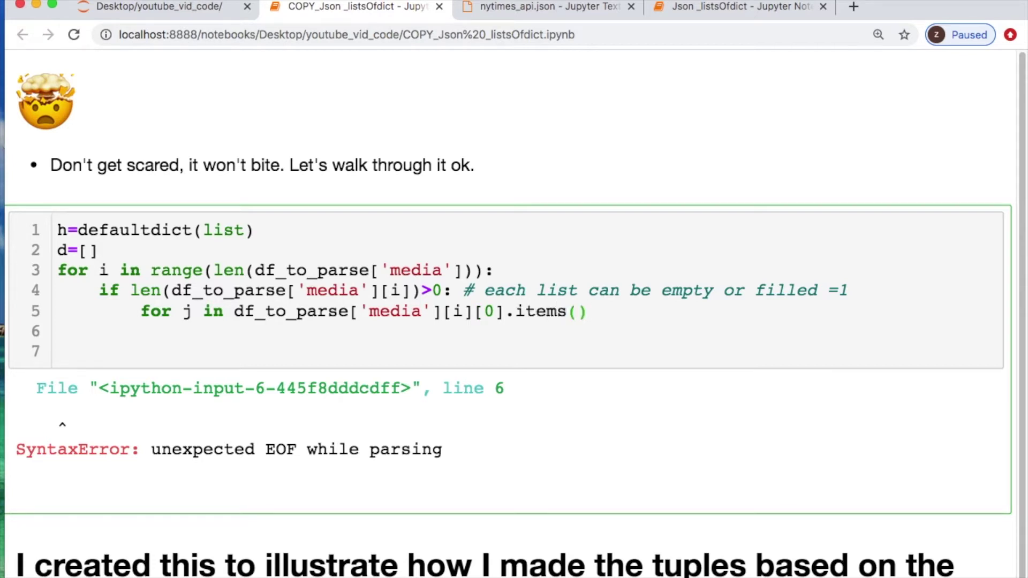
type(":")
Step: Complete the inner loop's append of item pairs to d
key("Return")
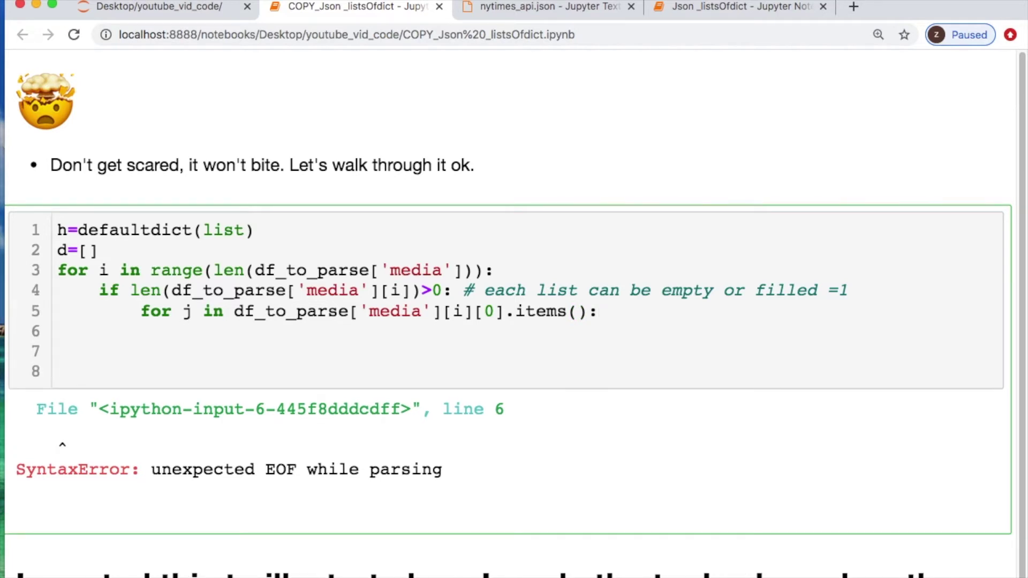
left_click(655, 309)
type("#")
type(" convert dict")
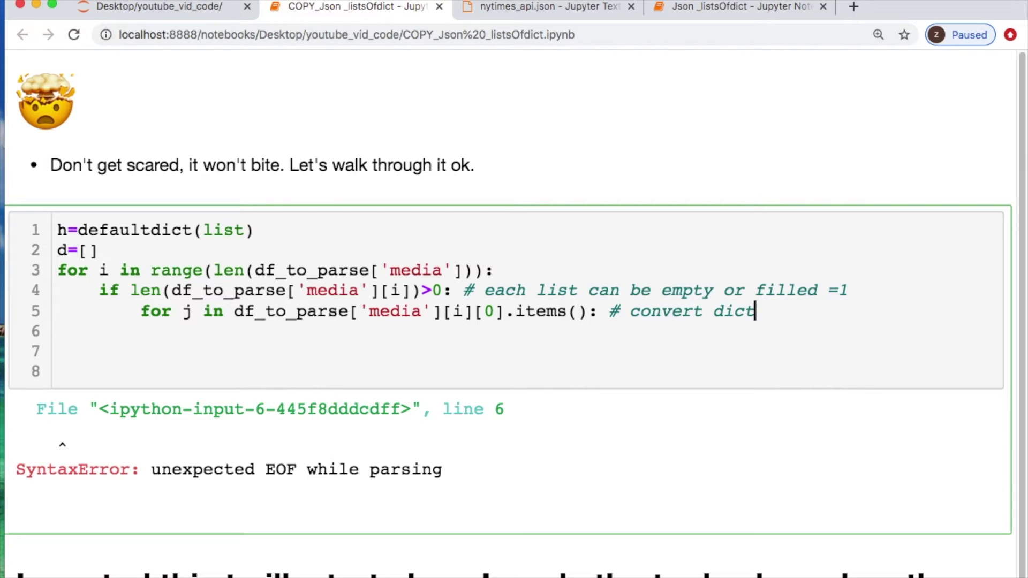
type("->tups")
type(" and iterate             ")
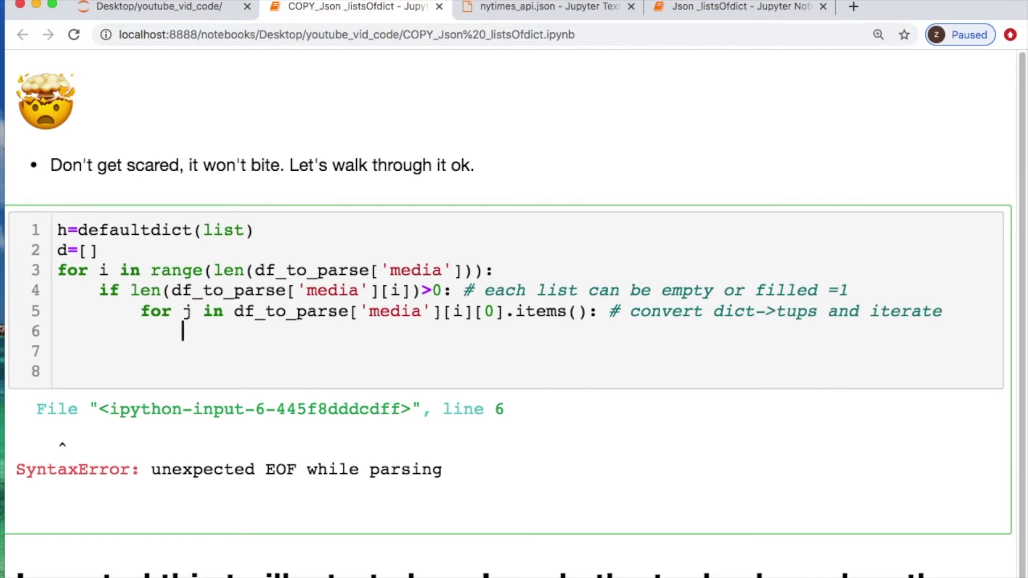
type("d.append(")
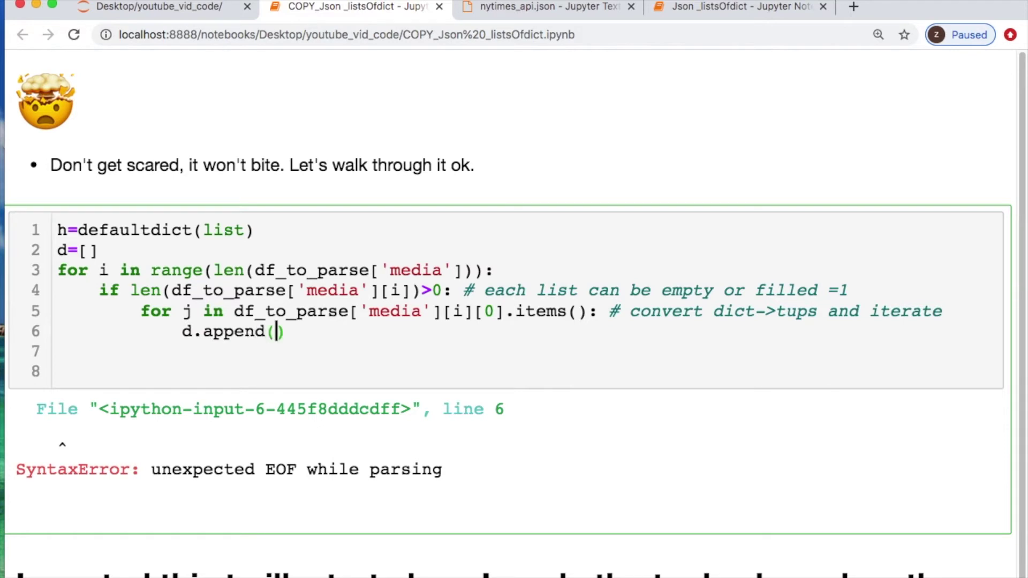
type("[i,")
type("j")
key("Right")
key("Right")
key("Return")
type("else:")
Step: Add a ' #' comment after else:, pointing out the appended i, j and length check
key("Return")
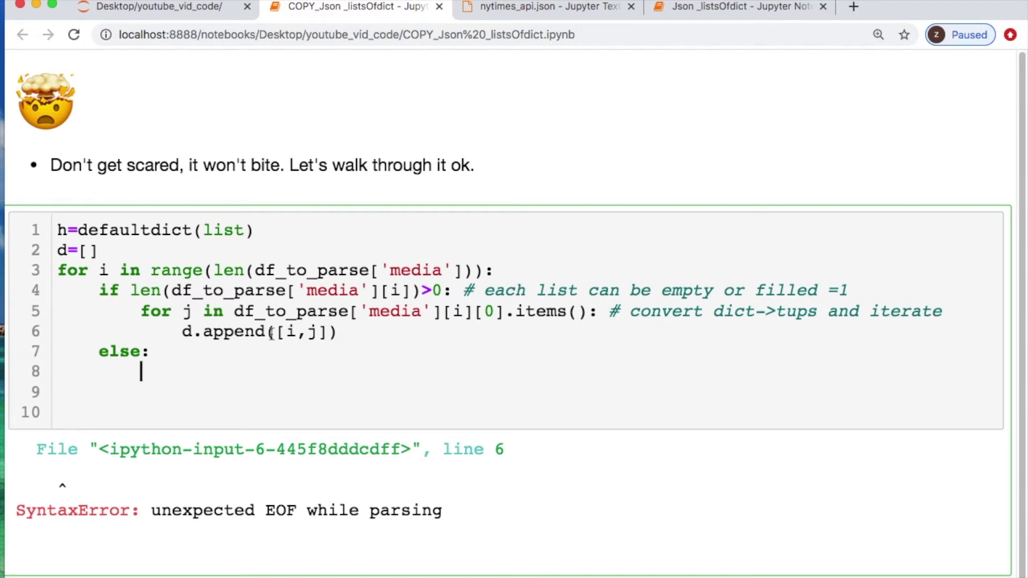
double_click(290, 332)
double_click(310, 331)
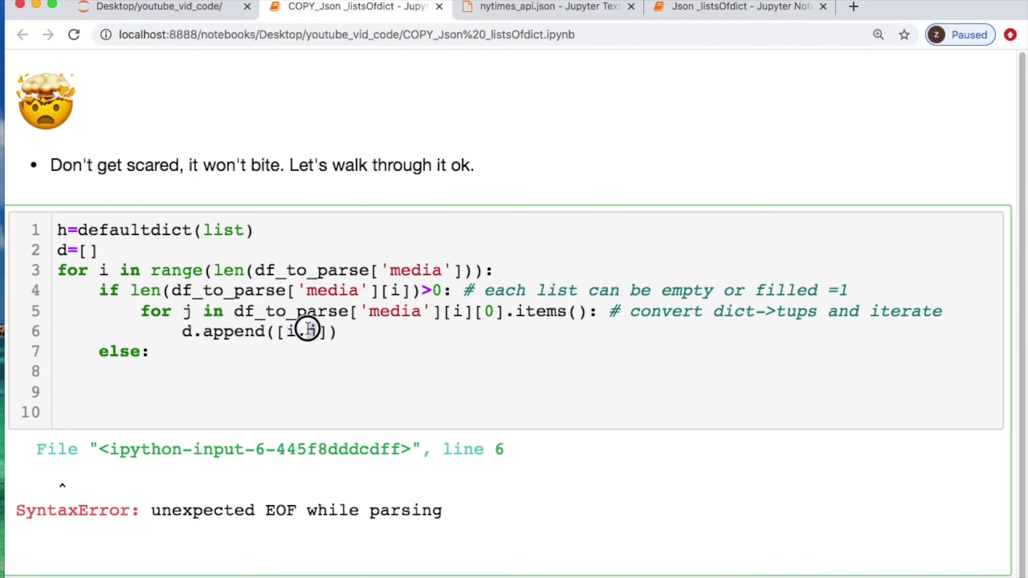
left_click(174, 373)
double_click(433, 291)
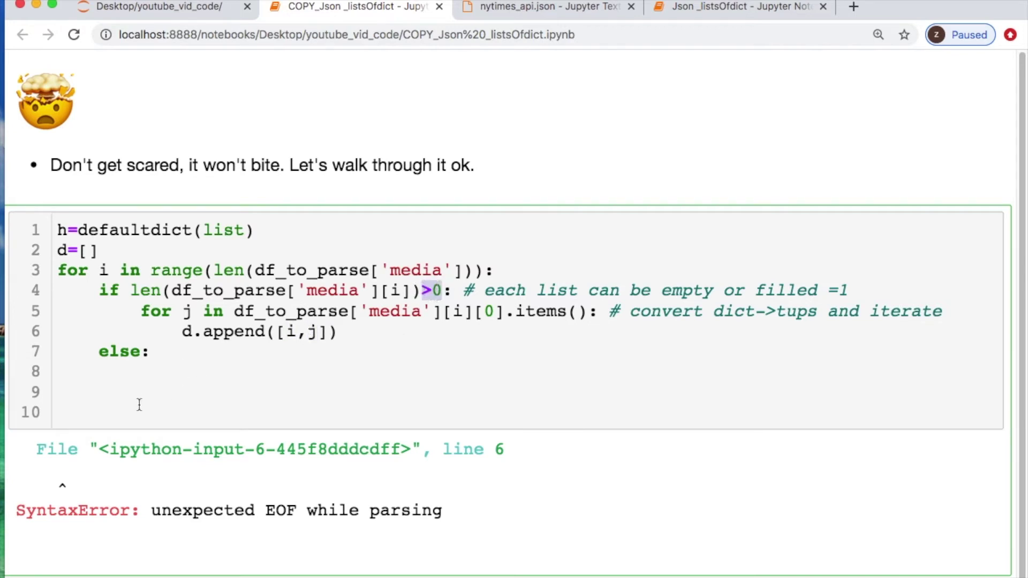
left_click(141, 369)
left_click(181, 350)
type("#")
Step: Write w=tuple(zip(df_to_parse['media'][0][0].keys(), ['Sorry_Nope']*len(...))) split across two lines
key("Down")
type("w=tuple")
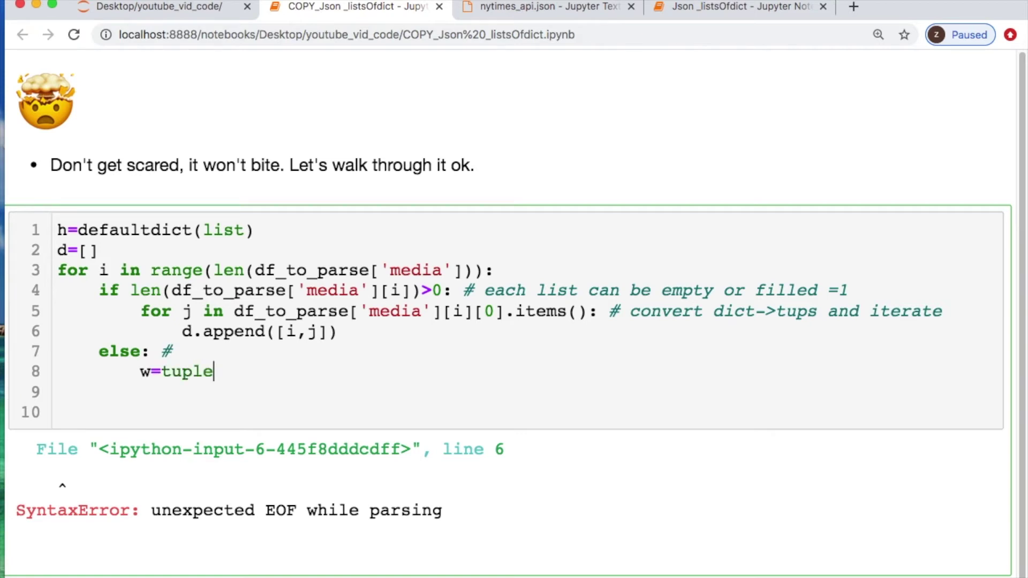
type("(zip(")
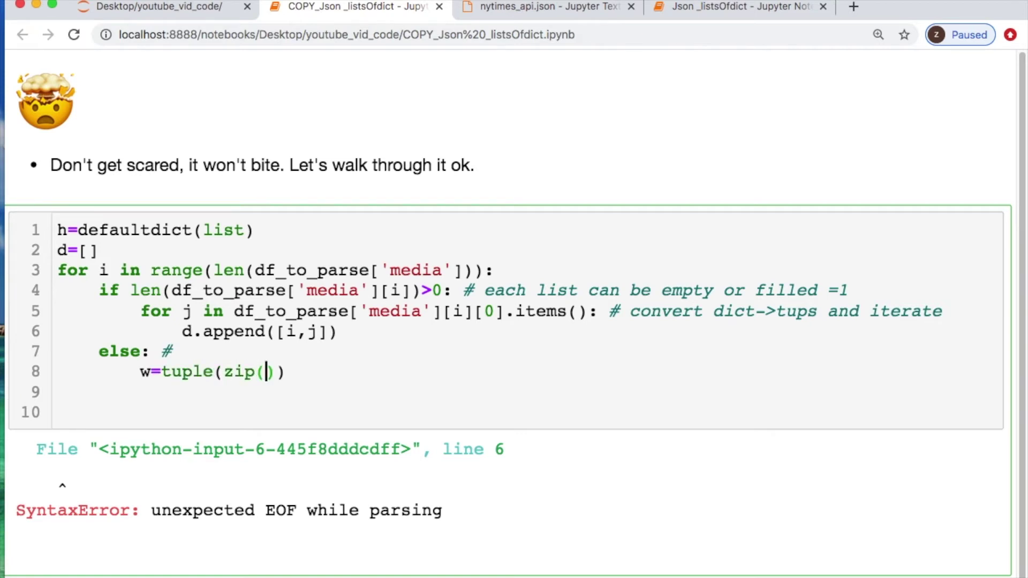
type("df_to_parse")
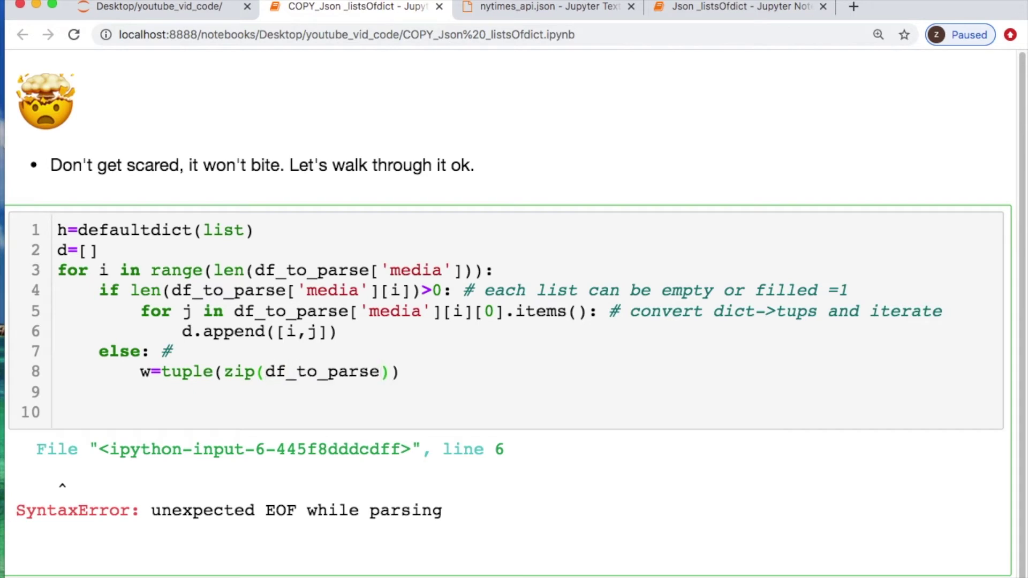
type("['media']")
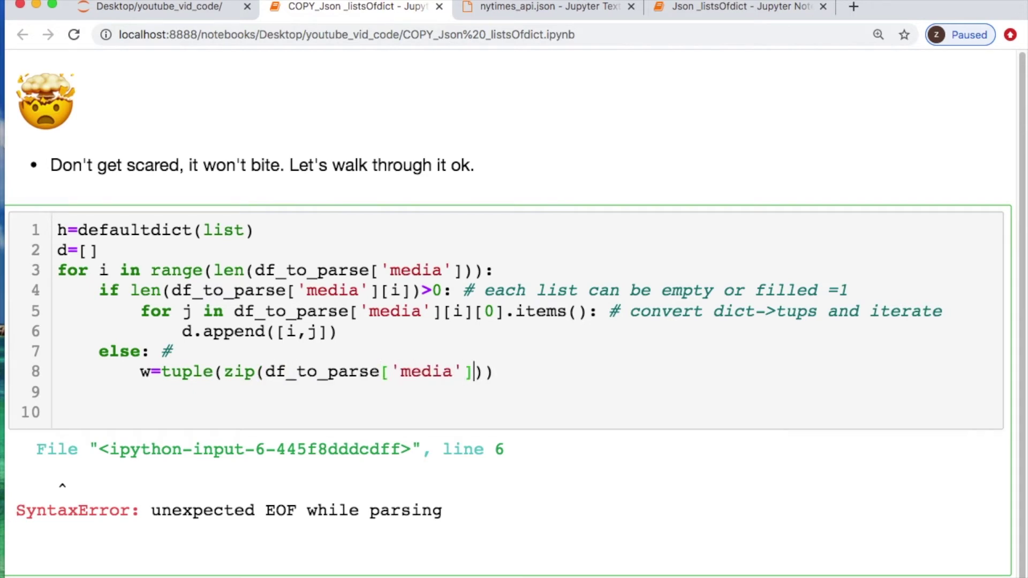
type("[0][0]")
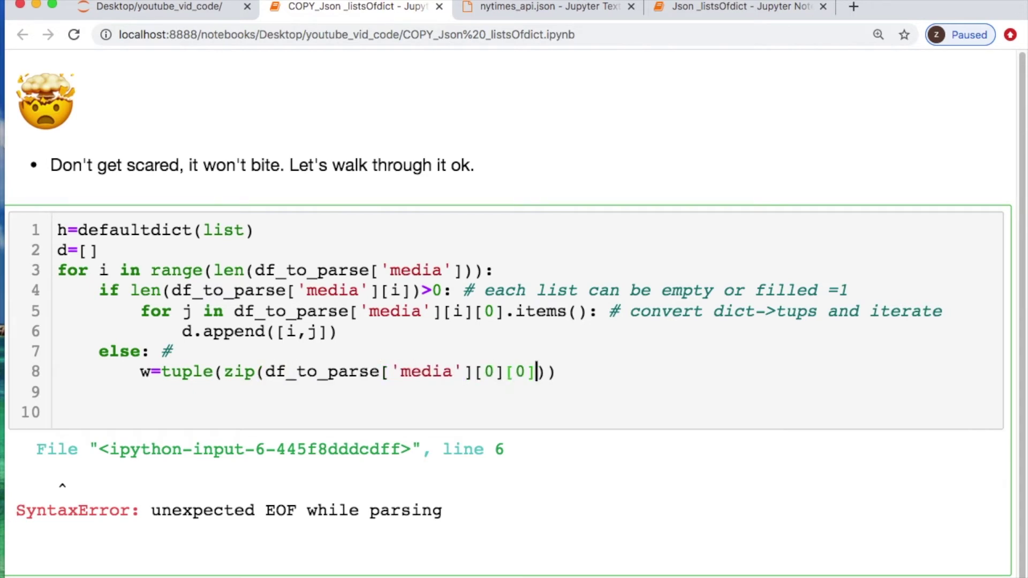
type(".keys(")
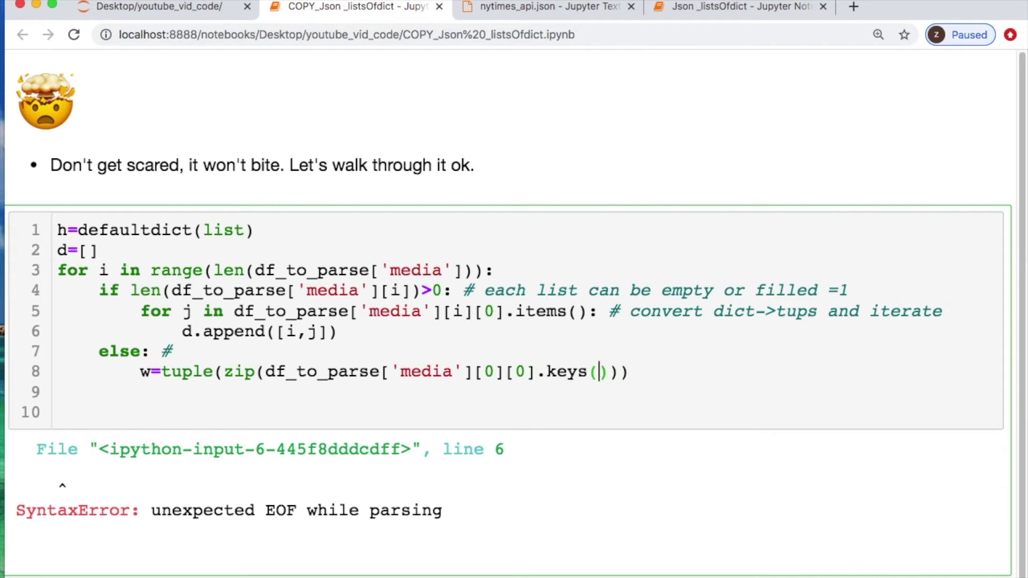
type(")")
type(")")
double_click(432, 290)
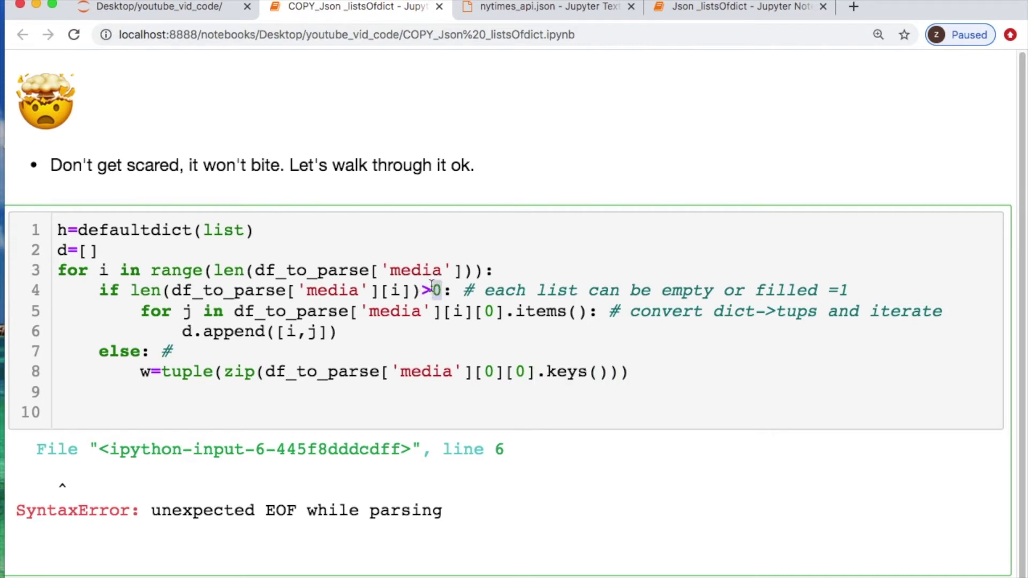
left_click(613, 376)
type("*")
type("['")
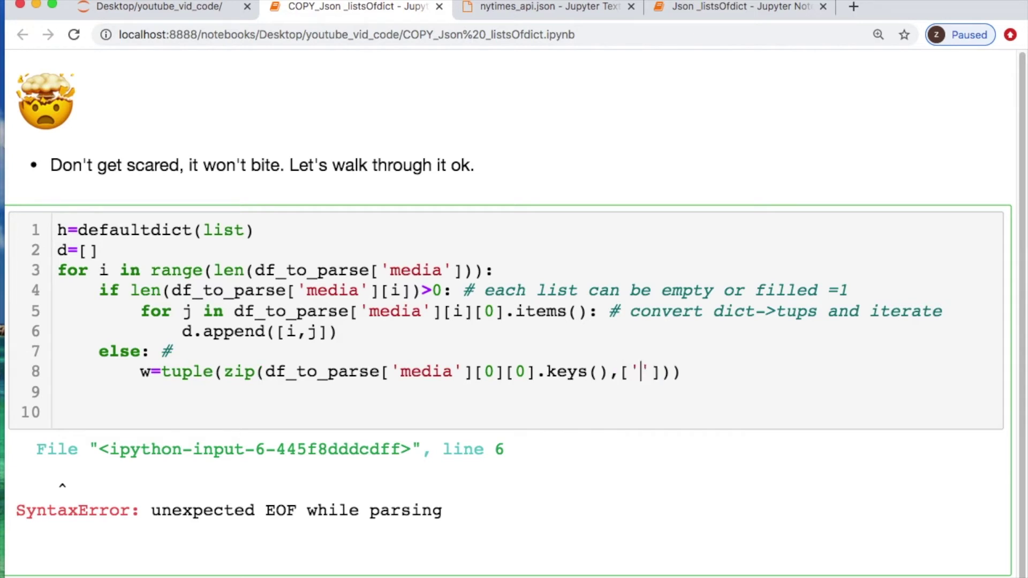
type("So")
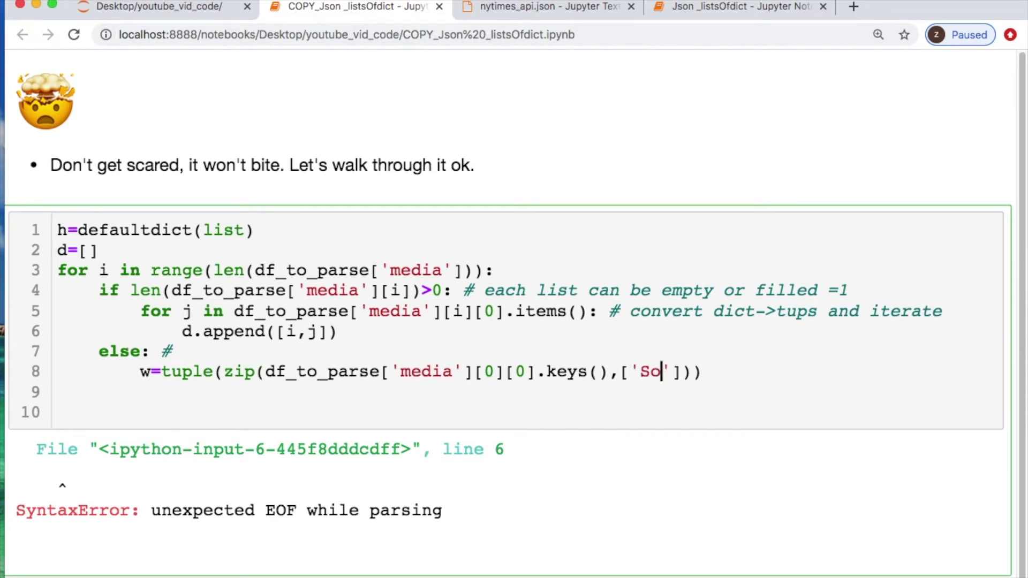
type("rry_Nope']")
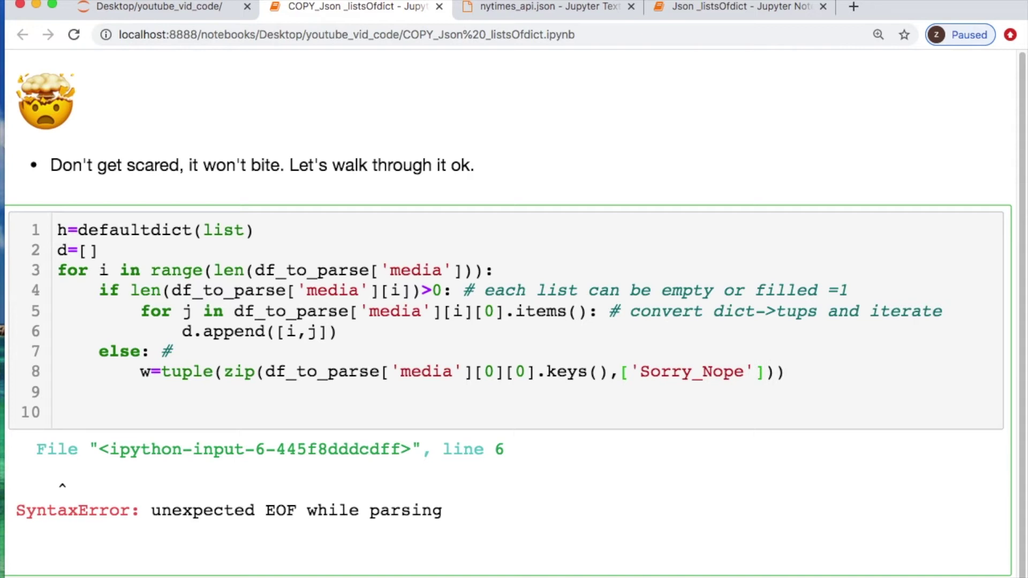
type("*len(")
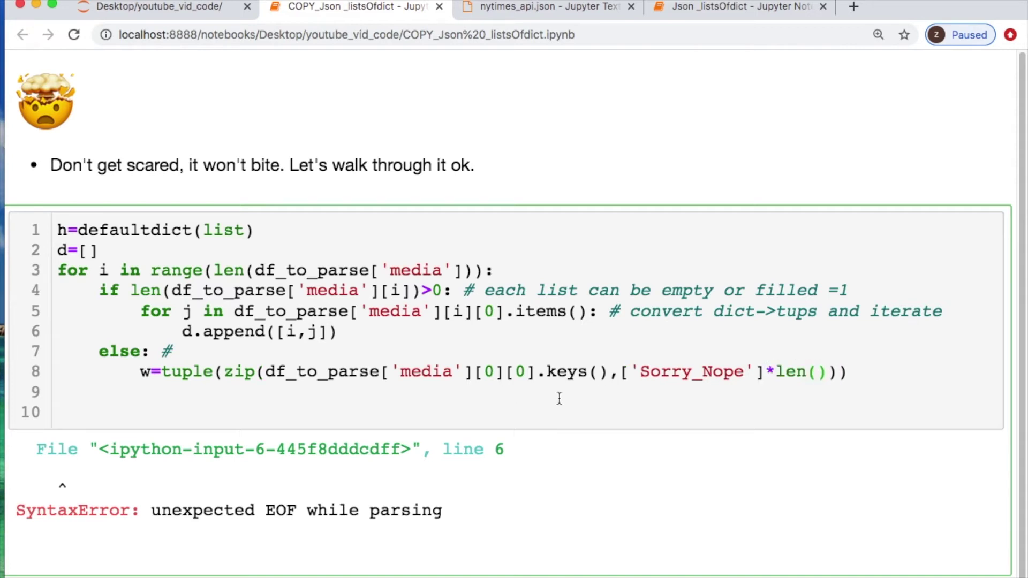
left_click_drag(609, 372, 266, 369)
key("super+c")
left_click(818, 372)
left_click(616, 372)
key("Return")
key("super+v")
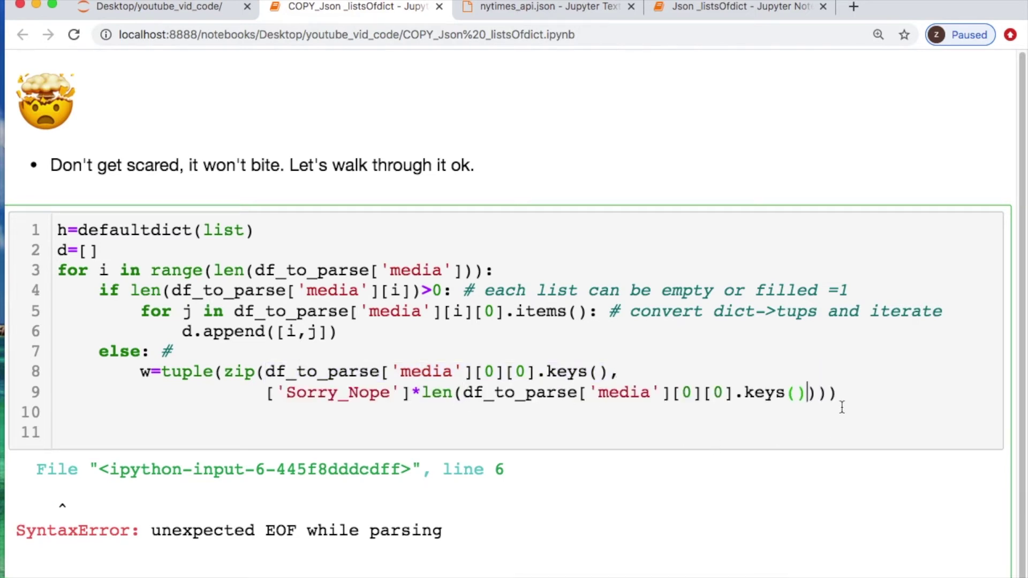
key("Return")
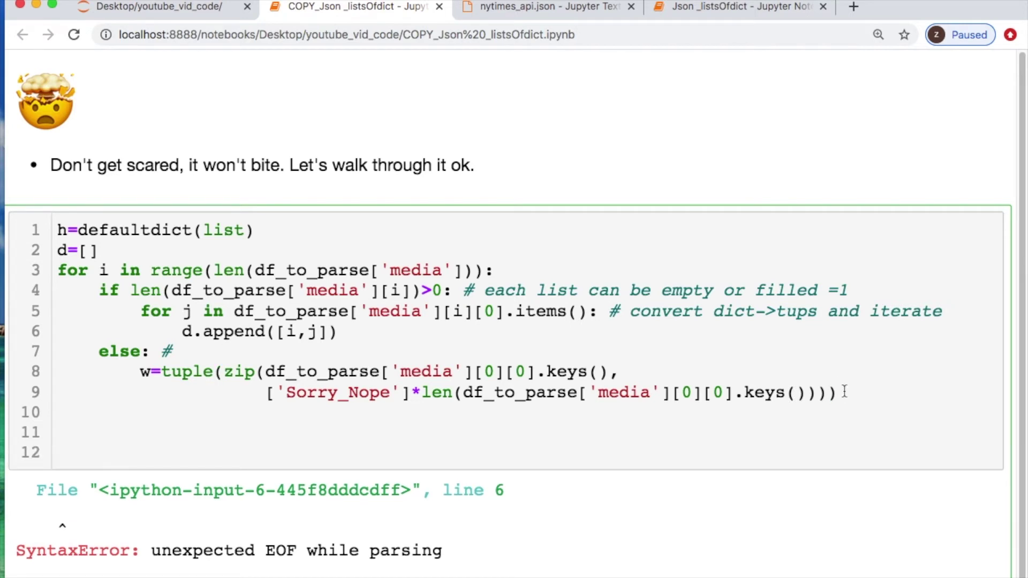
left_click_drag(533, 371, 484, 374)
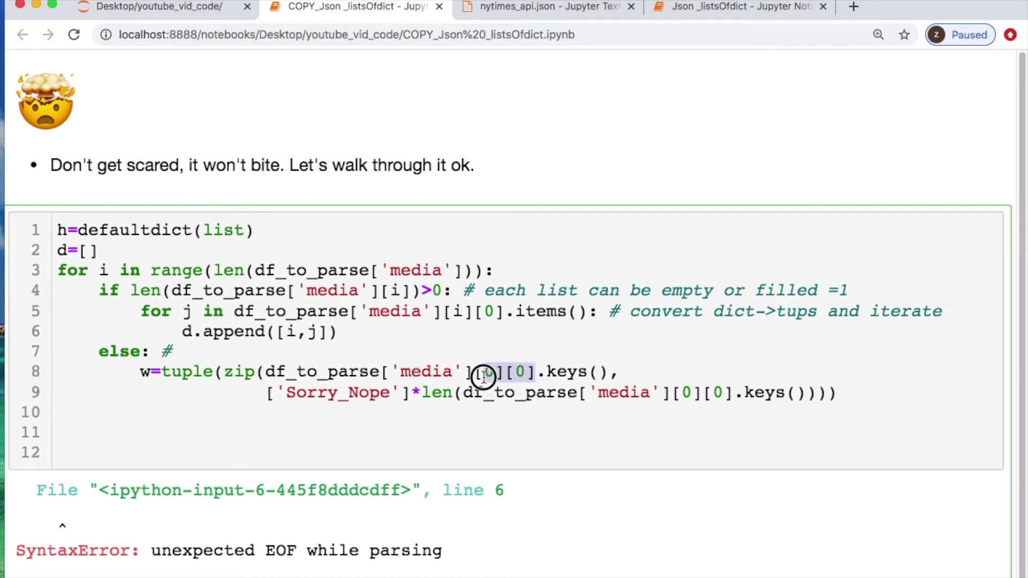
Step: Add 'for ii in w:' with 'd.append([i,ii])', then 'd', and run the cell
left_click(231, 417)
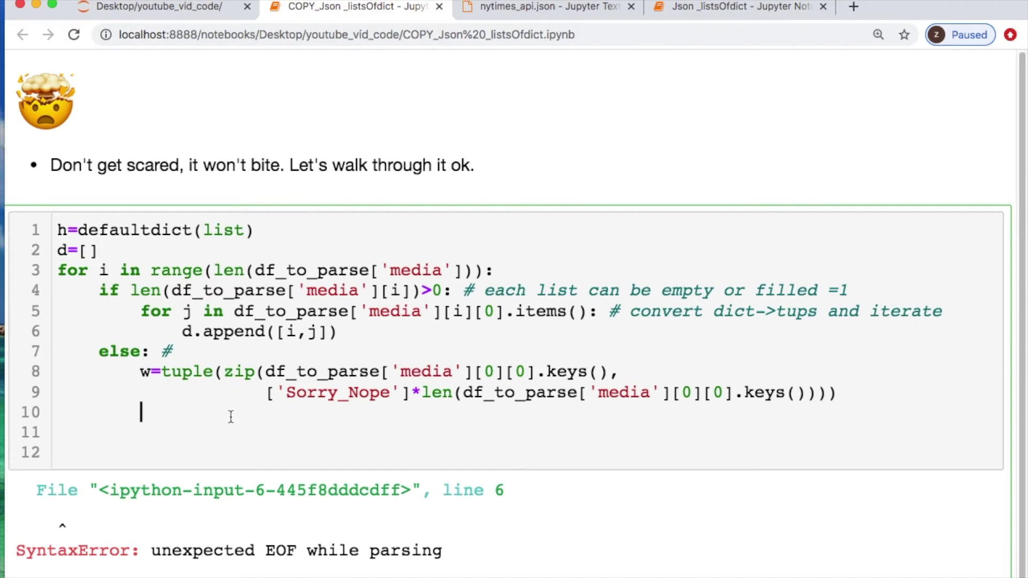
type("for")
type(" ii in w:")
key("Return")
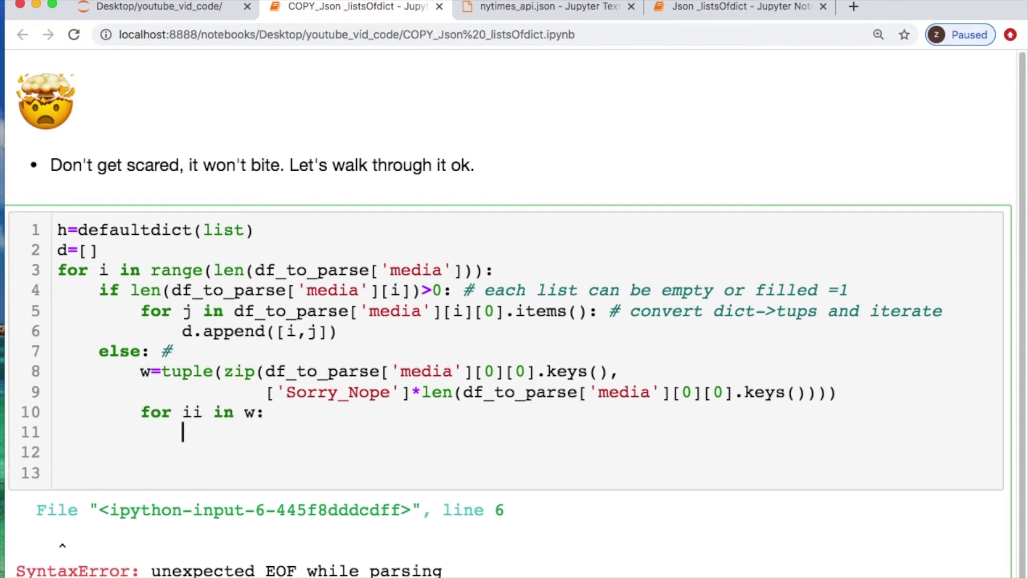
type("d.appen")
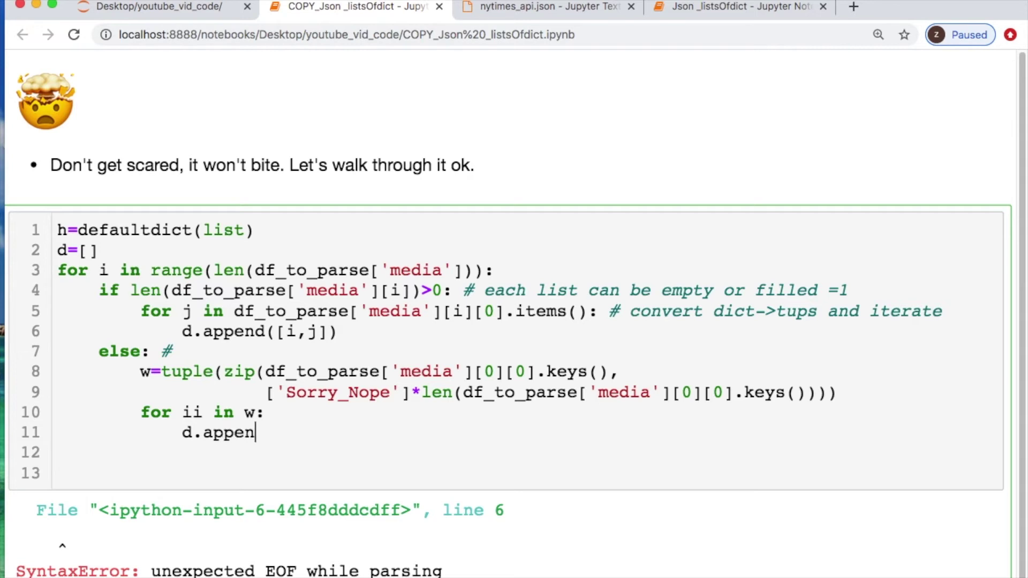
type("d([i")
type(",ii])")
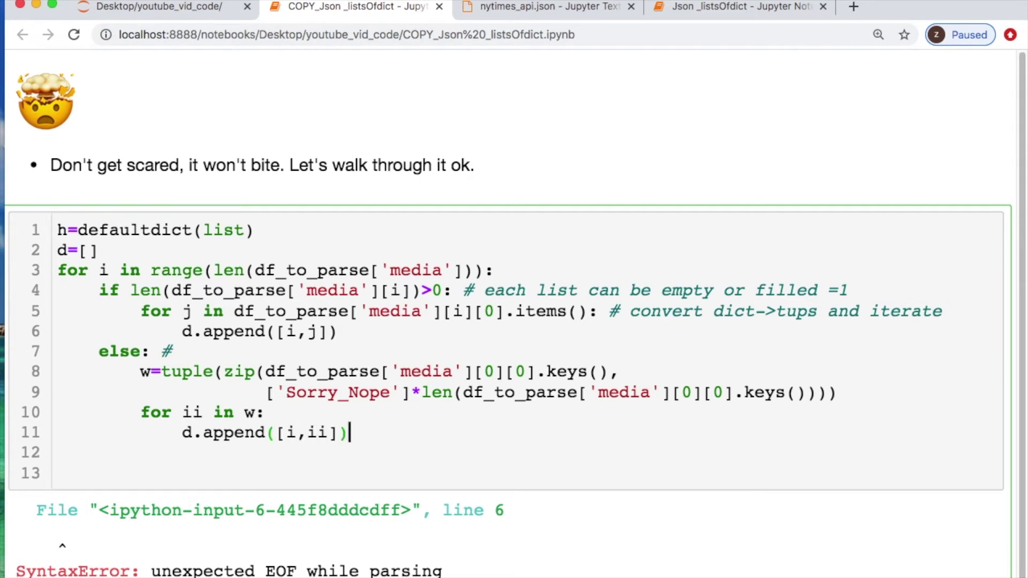
key("Return")
type("d")
key("shift+Return")
scroll(307, 415, "left", 2)
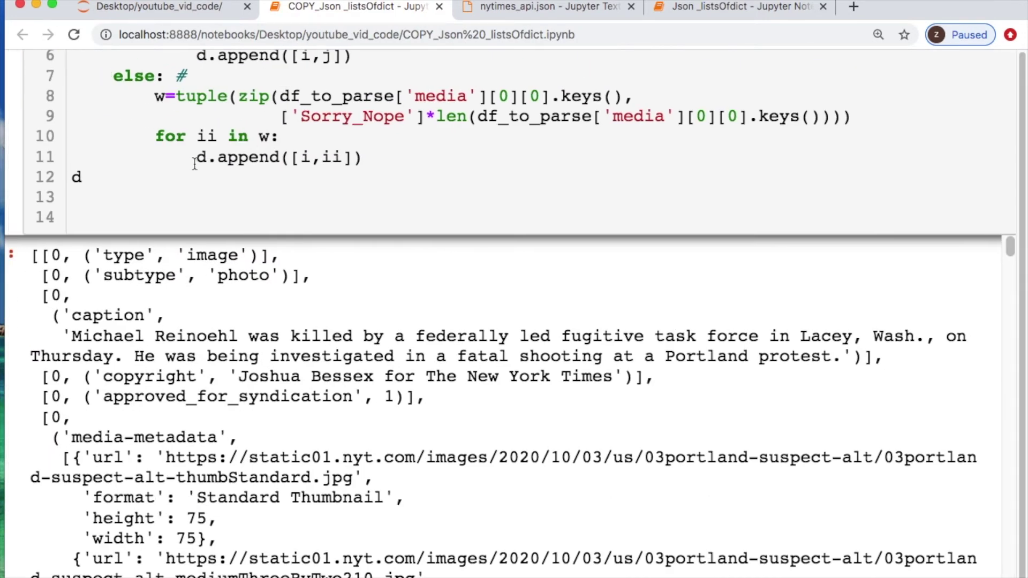
double_click(60, 255)
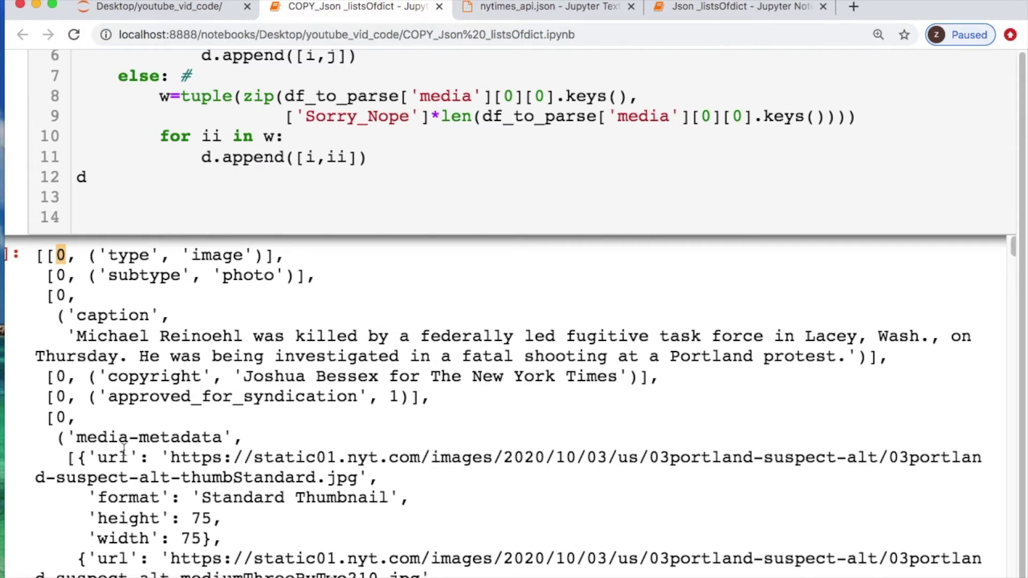
scroll(124, 449, "down", 3)
scroll(123, 417, "down", 3)
scroll(123, 386, "down", 3)
scroll(122, 344, "down", 3)
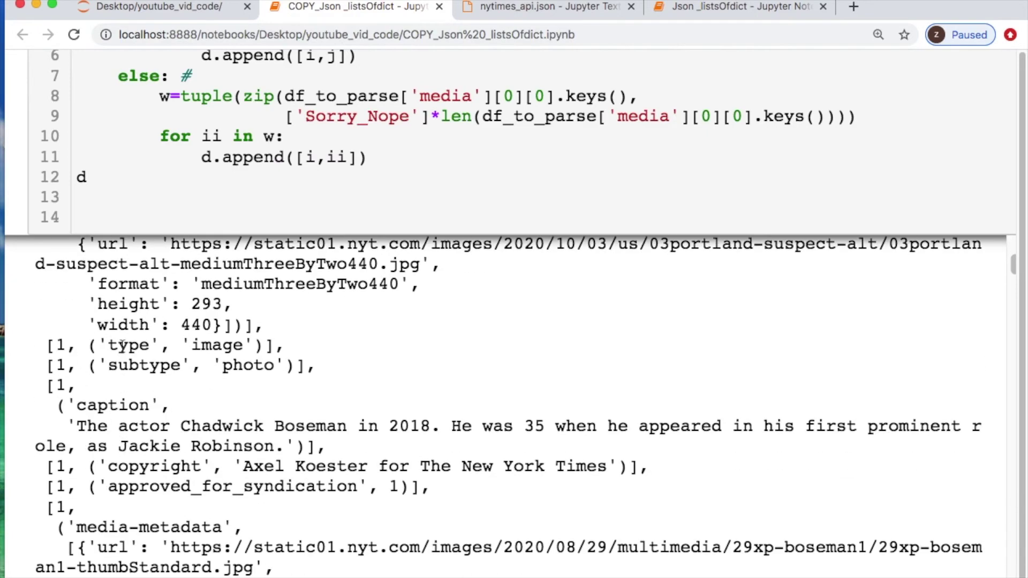
scroll(122, 381, "down", 3)
scroll(161, 482, "down", 5)
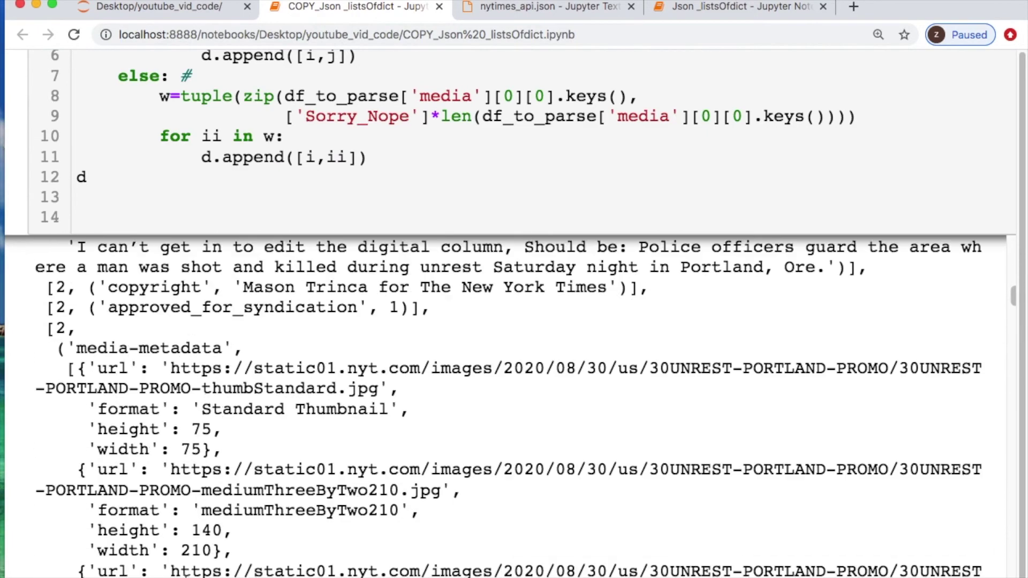
scroll(514, 402, "down", 5)
scroll(514, 401, "down", 5)
scroll(514, 401, "down", 5)
scroll(514, 402, "down", 5)
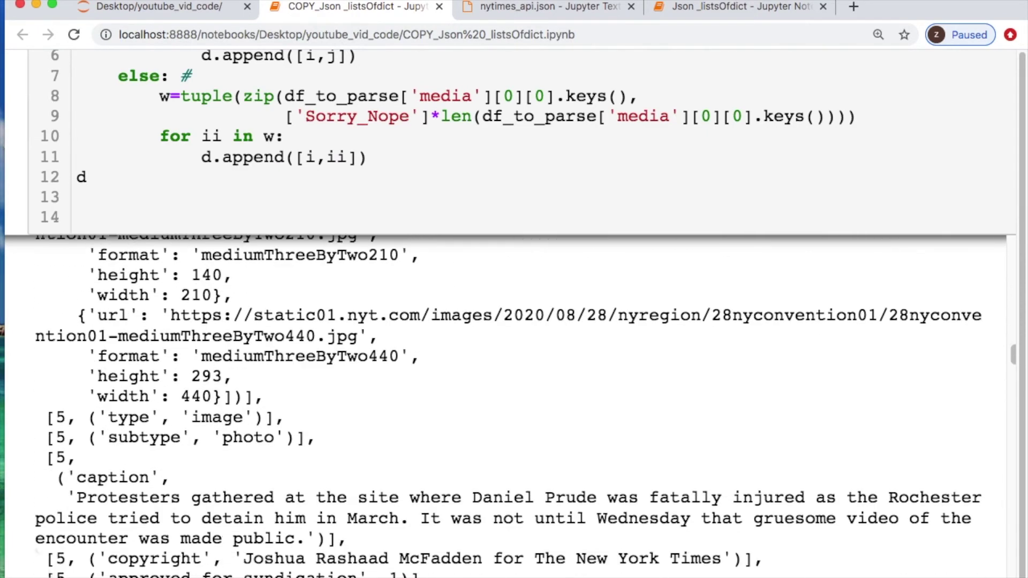
scroll(333, 322, "down", 5)
left_click_drag(326, 306, 92, 301)
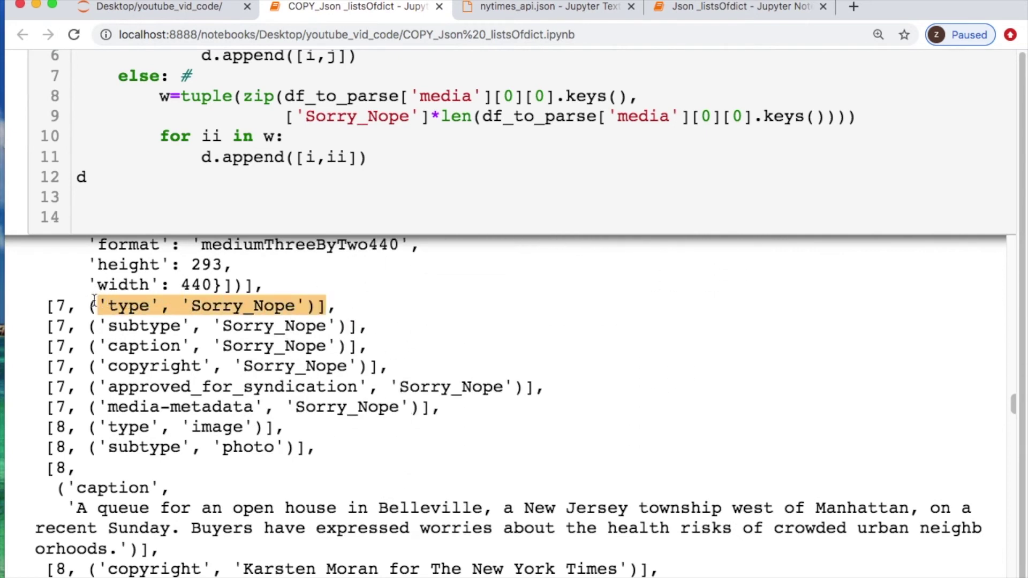
left_click(300, 305)
left_click_drag(300, 304, 143, 305)
left_click(184, 307)
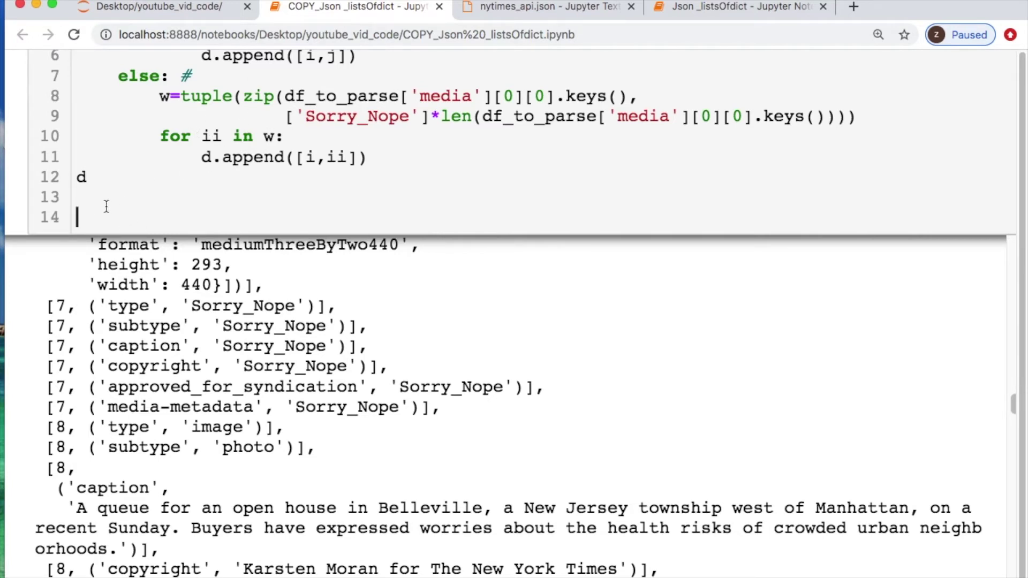
type("for jk in d:")
Step: Add a loop appending jk[1][1] to h[jk[1][0]], then run pd.DataFrame(h)
key("Return")
type("h")
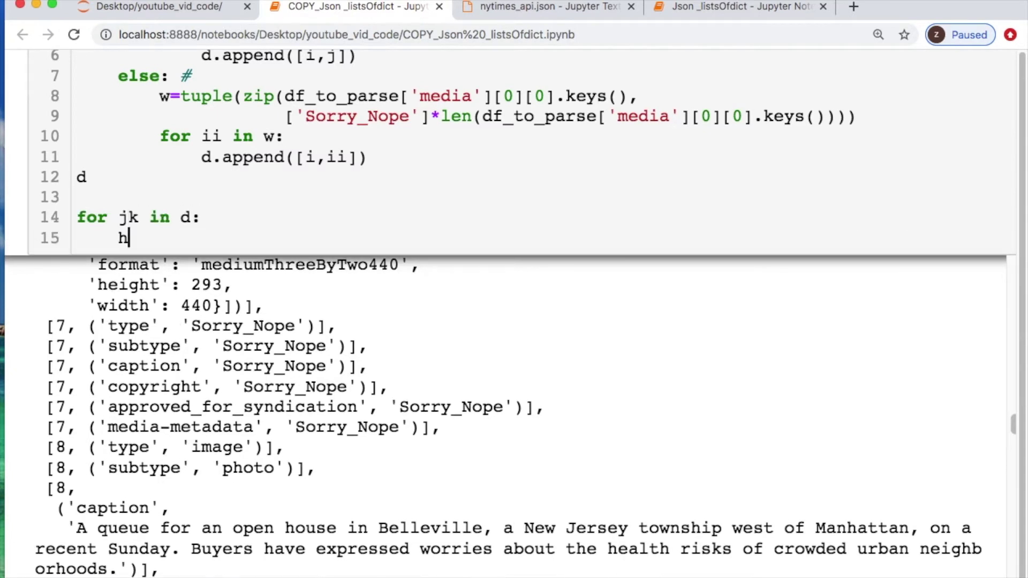
type("[jk")
type("[0]].ap[p")
key("BackSpace")
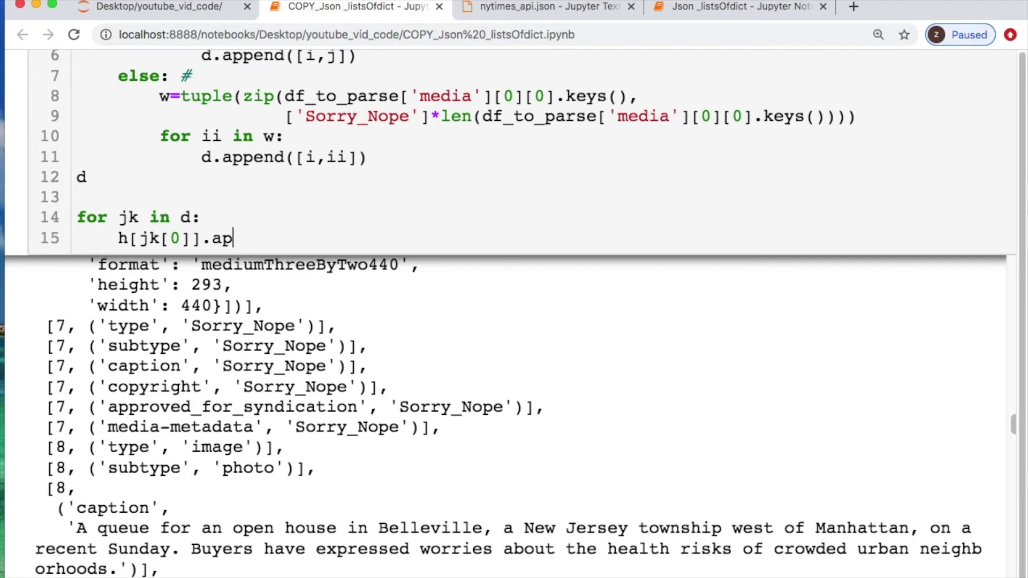
type("pend(")
type("jk[1]")
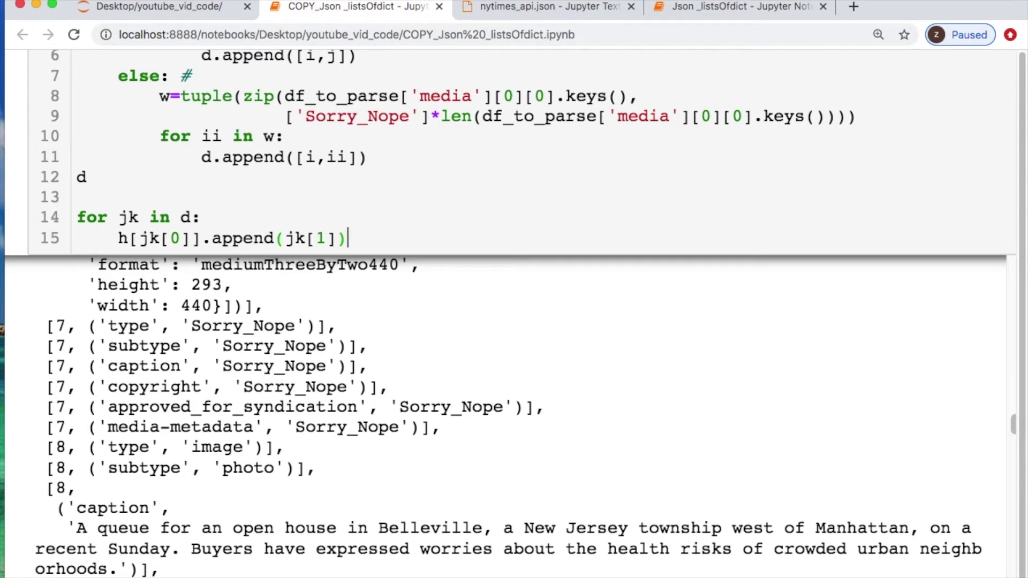
key("Return")
key("Return")
type("pd.D")
key("Tab")
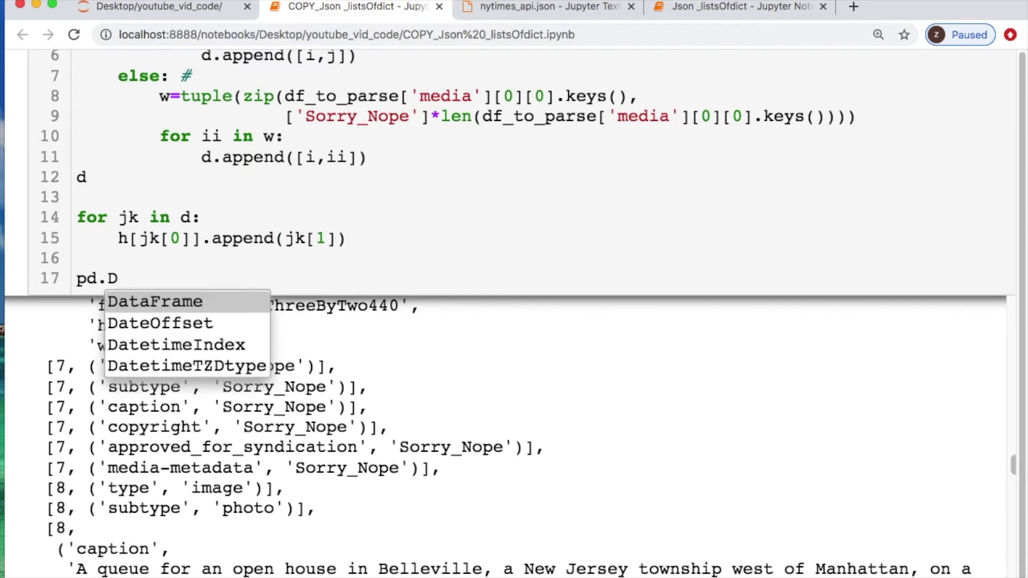
key("Return")
type("(h")
key("shift+Return")
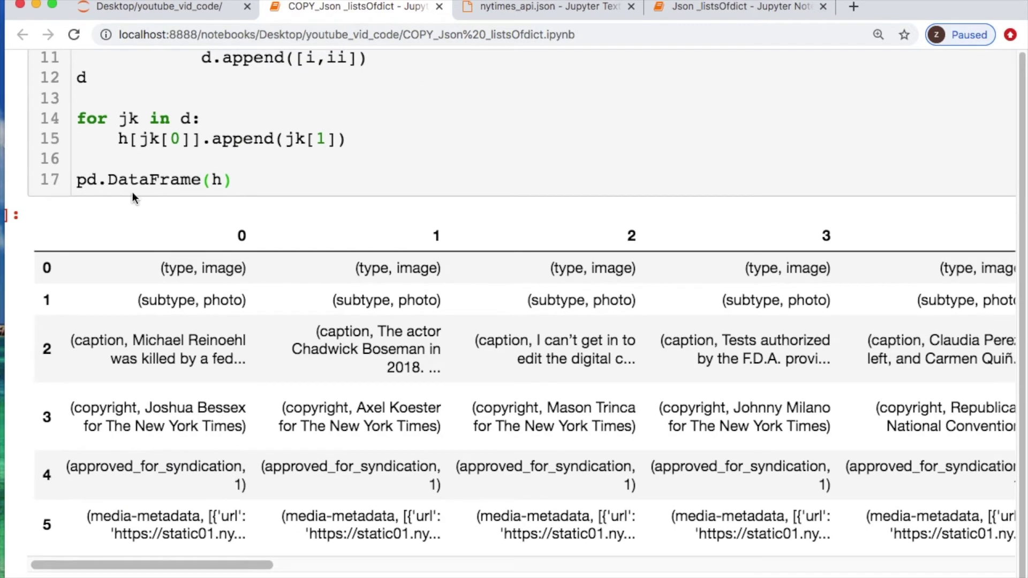
Step: Fix the key and value indices on line 15 and rerun for a column-named table
left_click(191, 140)
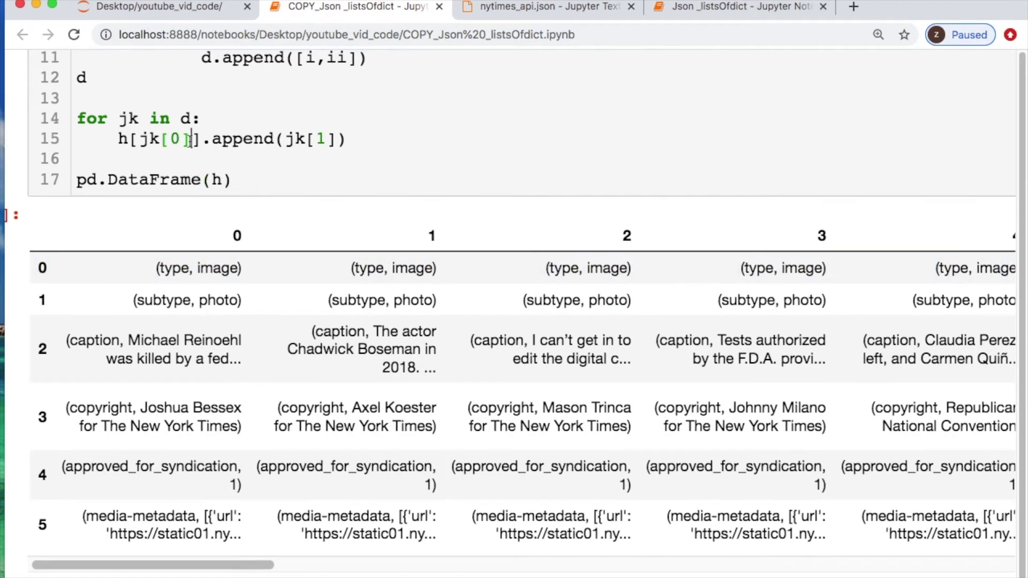
type("[1]")
left_click(376, 139)
type("[1]")
key("shift+Return")
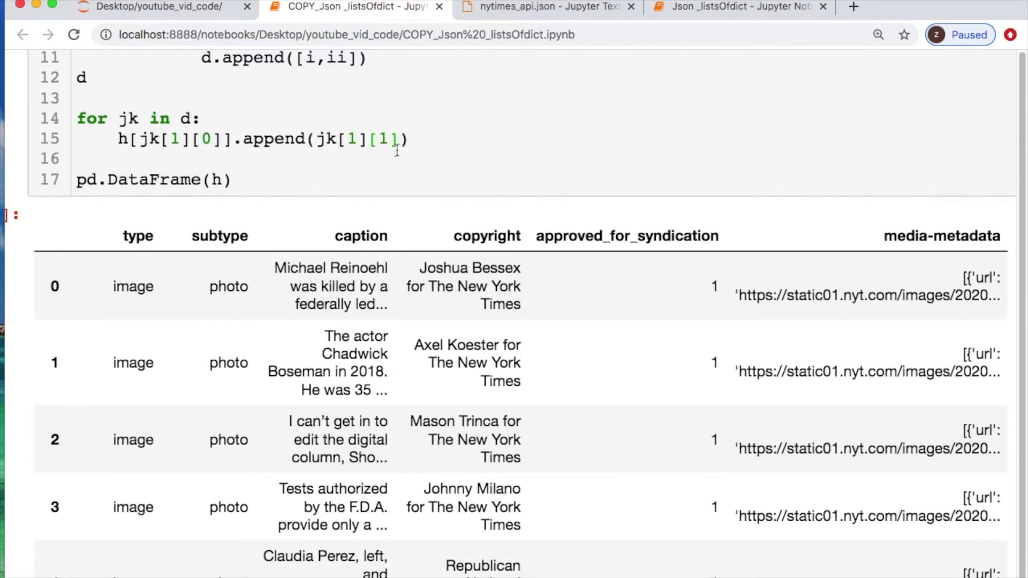
scroll(488, 273, "down", 1)
scroll(492, 305, "down", 2)
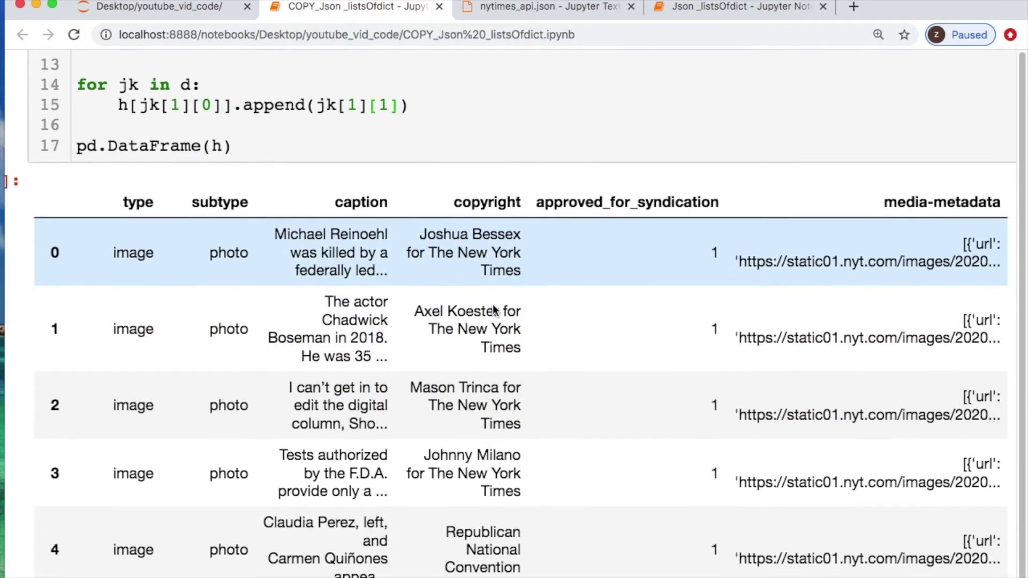
scroll(494, 309, "down", 1)
scroll(494, 310, "down", 1)
scroll(494, 308, "down", 1)
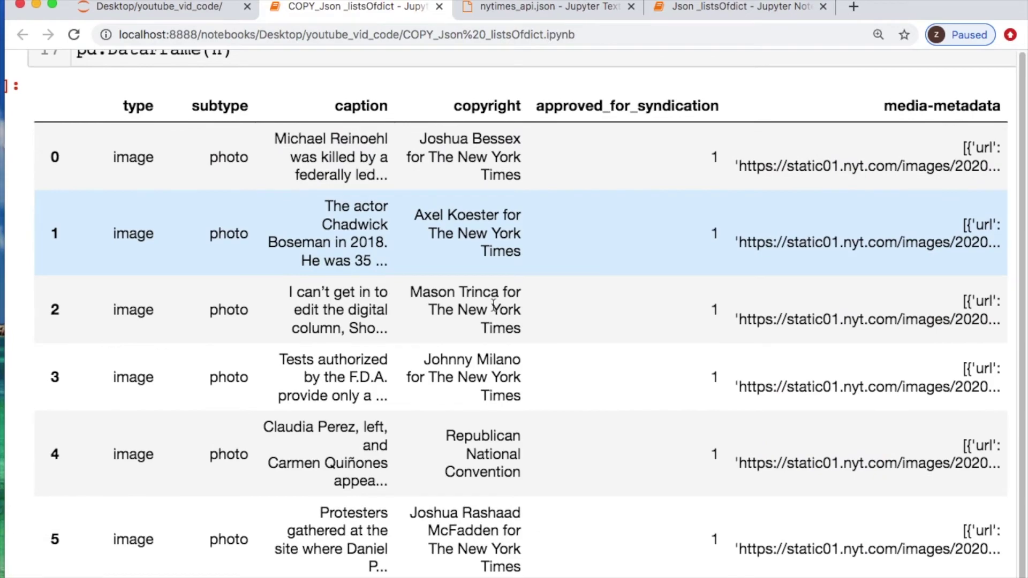
scroll(493, 306, "down", 1)
scroll(493, 306, "down", 5)
scroll(493, 305, "down", 5)
scroll(493, 306, "down", 2)
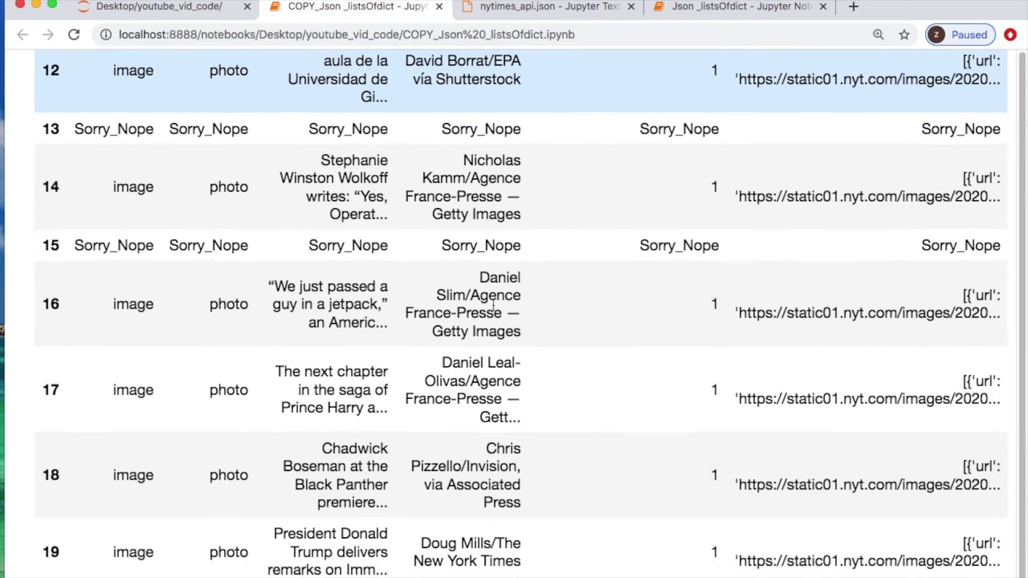
scroll(493, 305, "down", 2)
scroll(492, 305, "up", 1)
scroll(492, 304, "up", 10)
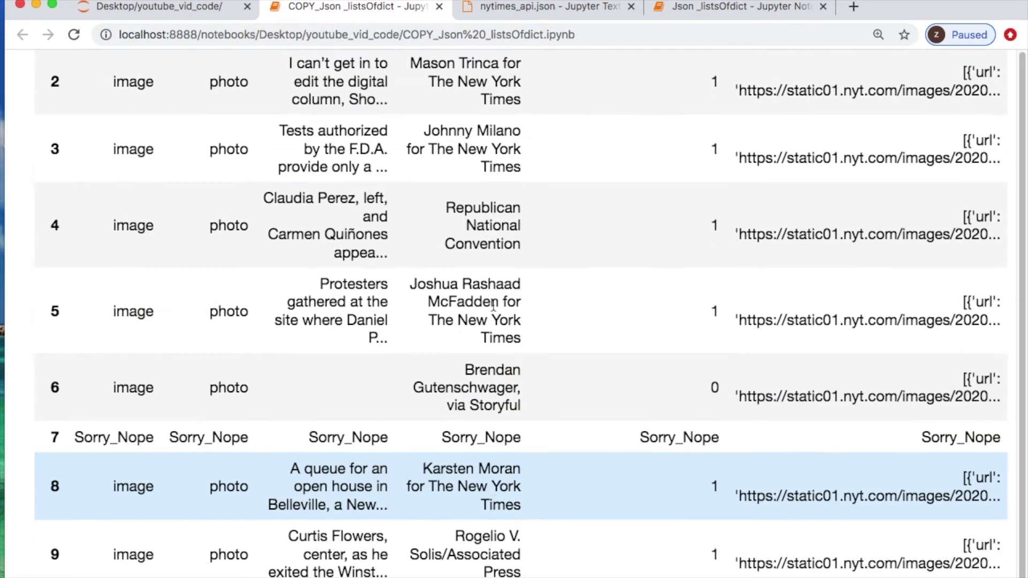
scroll(492, 304, "up", 4)
scroll(309, 264, "up", 1)
Step: Assign the DataFrame to new_df and display new_df.head() with its first five rows
left_click(73, 214)
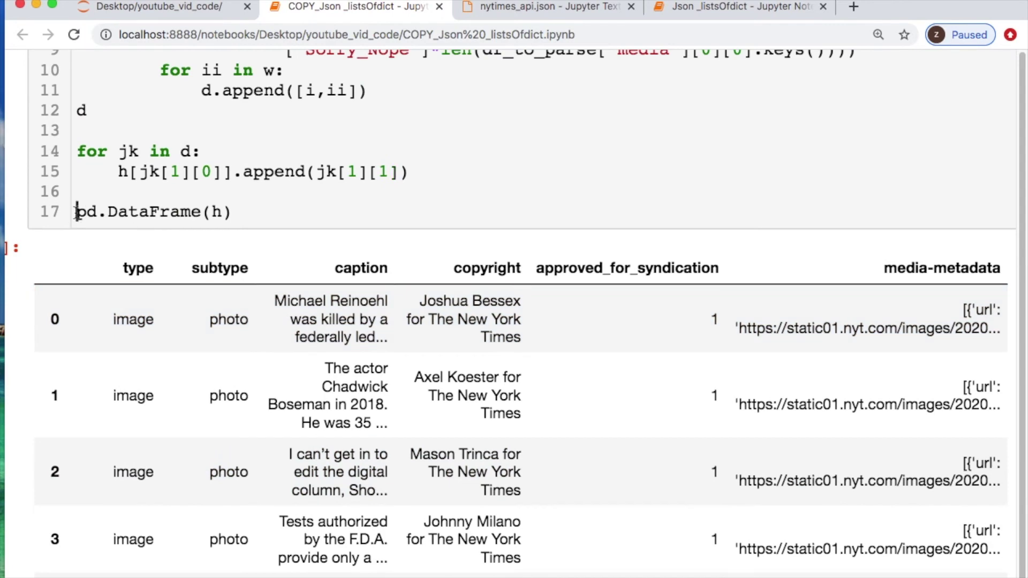
type("new_df=")
left_click(302, 212)
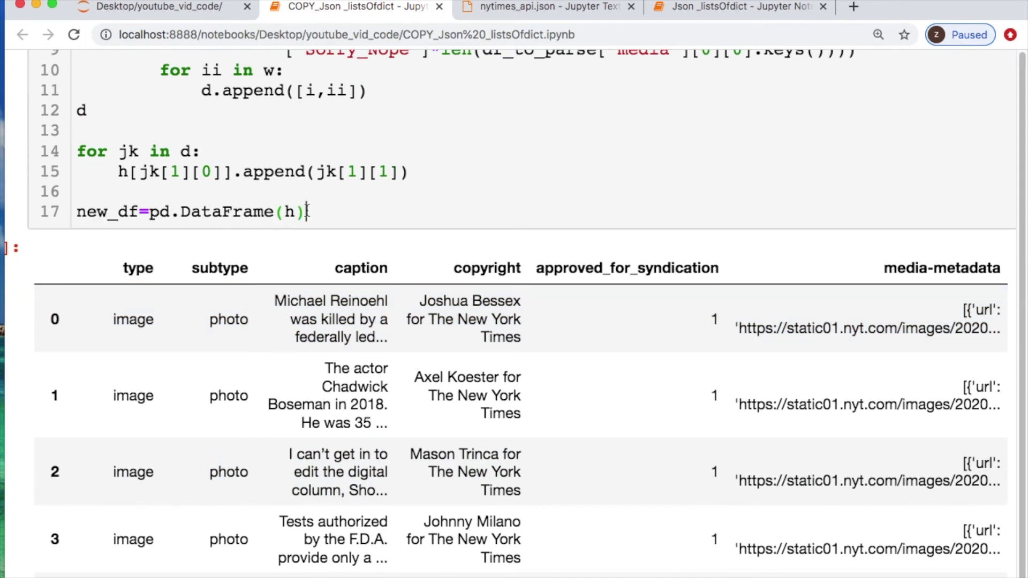
key("Return")
type("new_df.head(")
key("ctrl+Return")
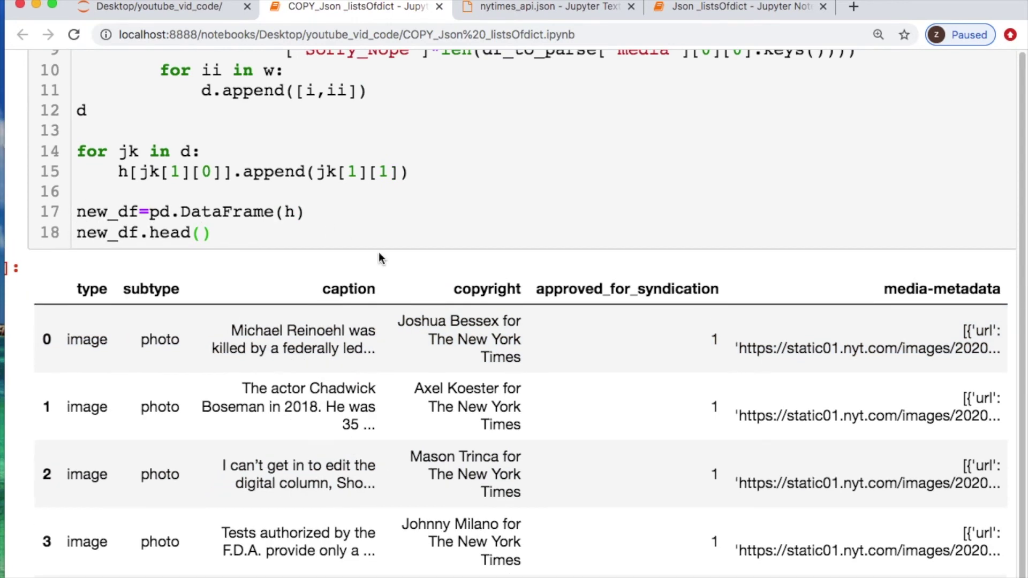
scroll(380, 258, "down", 3)
scroll(380, 258, "down", 2)
scroll(381, 257, "down", 3)
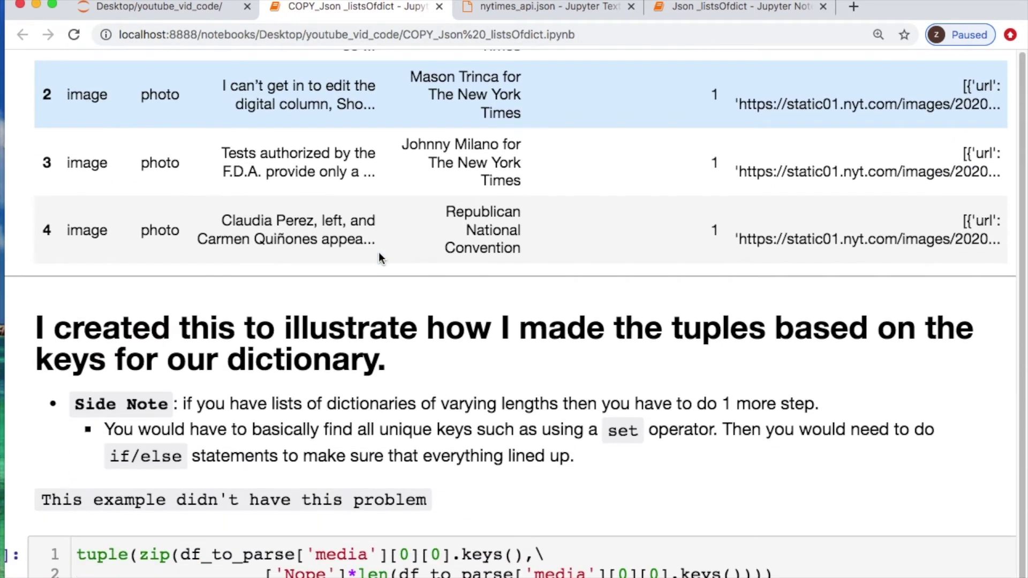
scroll(379, 251, "down", 2)
scroll(378, 251, "down", 2)
scroll(378, 252, "down", 2)
scroll(379, 252, "down", 1)
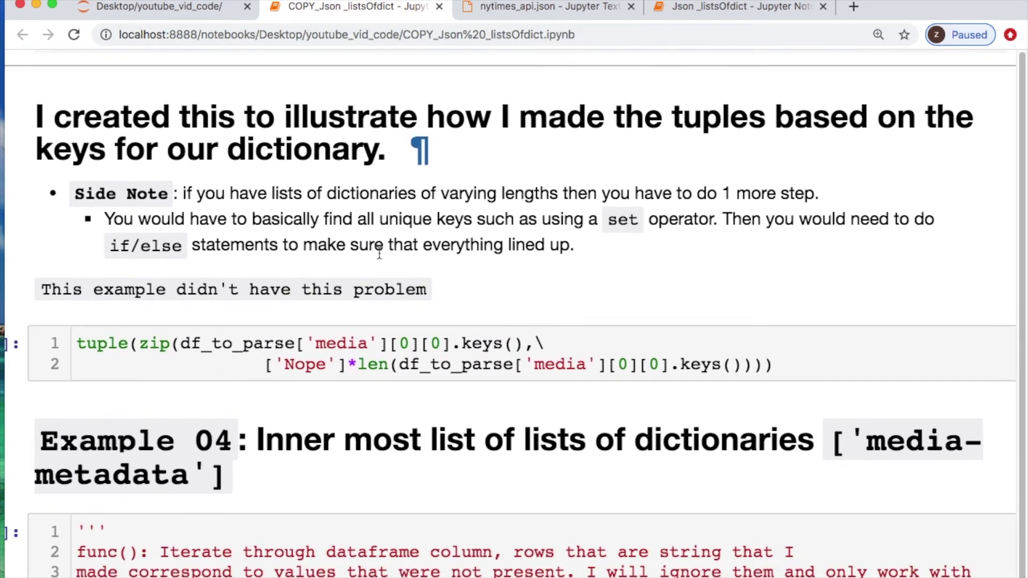
scroll(380, 254, "down", 1)
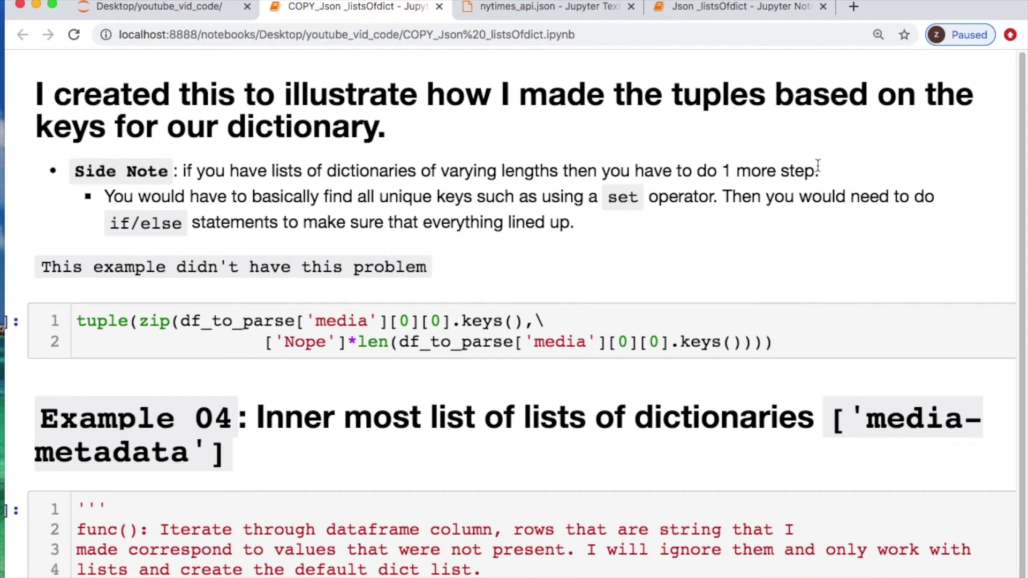
Step: Highlight the Side Note on varying lengths and run the tuple(zip(...)) cell pairing media keys with 'Nope'
left_click_drag(74, 171, 821, 169)
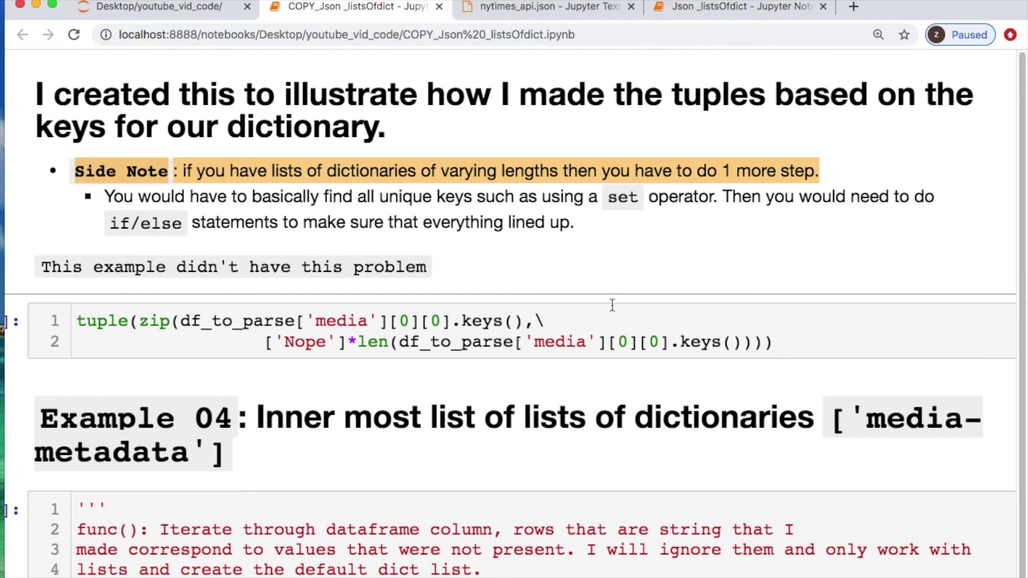
scroll(612, 305, "down", 1)
key("shift+Return")
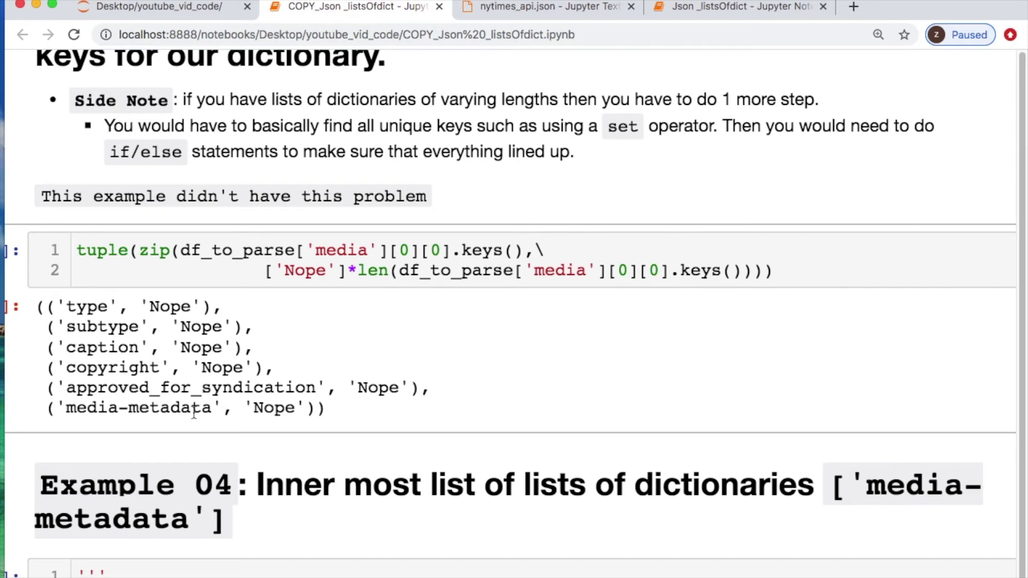
scroll(161, 393, "down", 5)
scroll(189, 353, "down", 1)
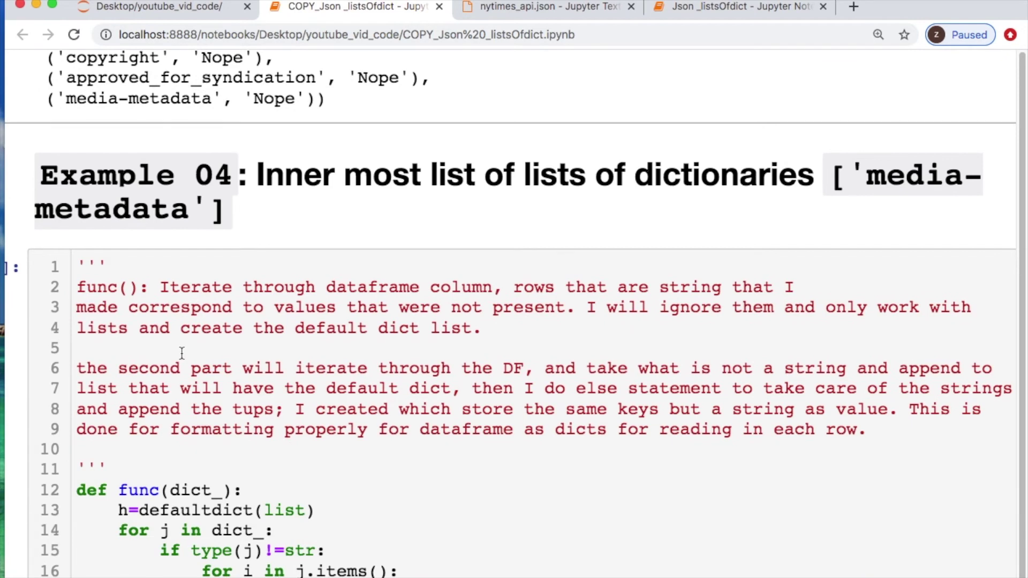
scroll(182, 353, "down", 1)
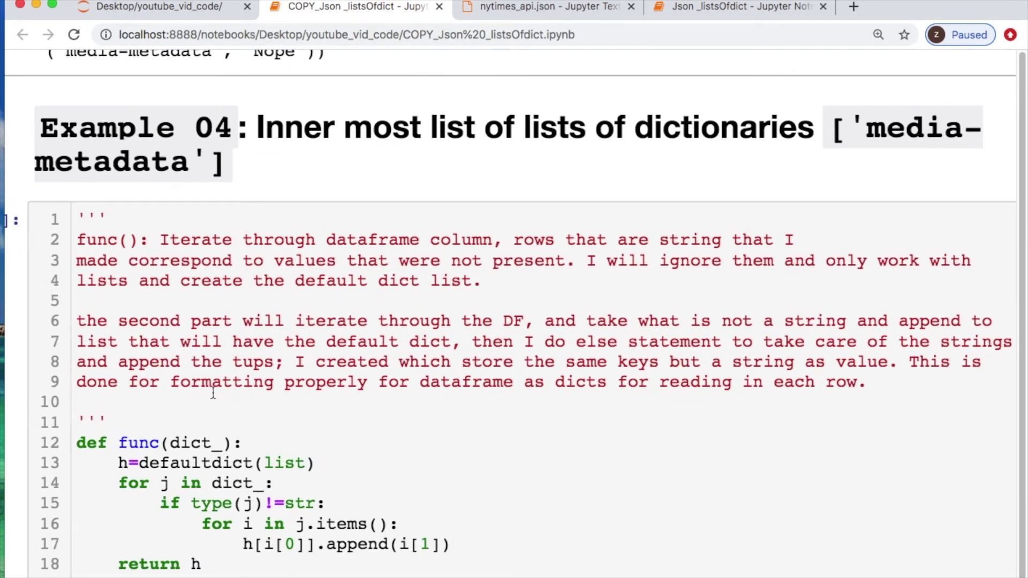
scroll(214, 393, "down", 1)
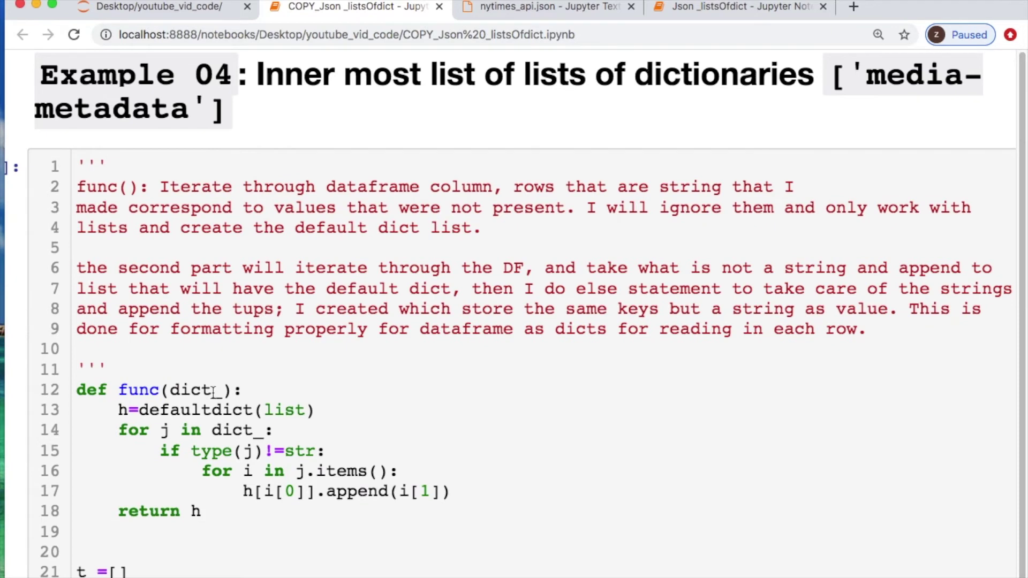
scroll(240, 406, "down", 1)
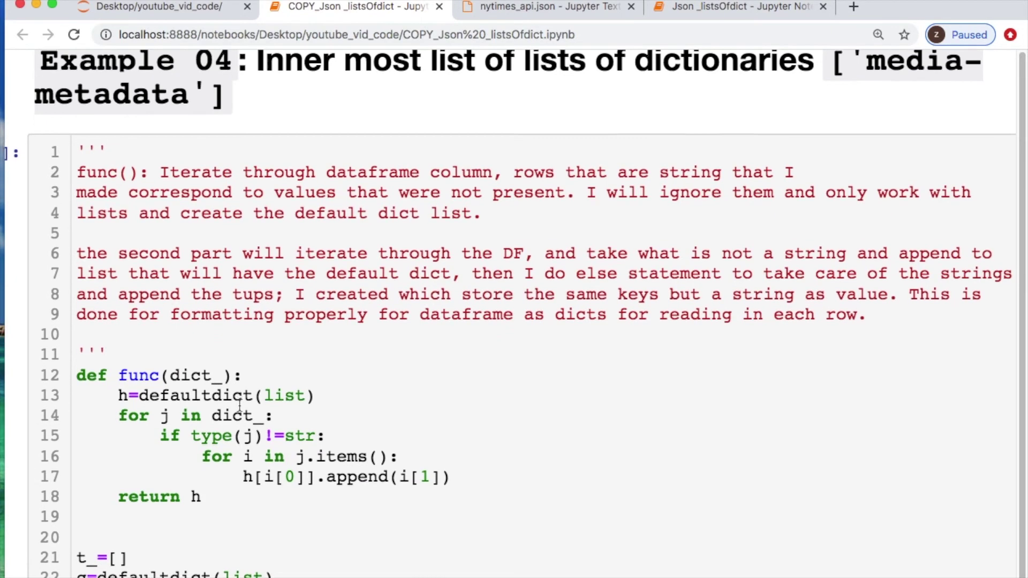
scroll(240, 464, "down", 3)
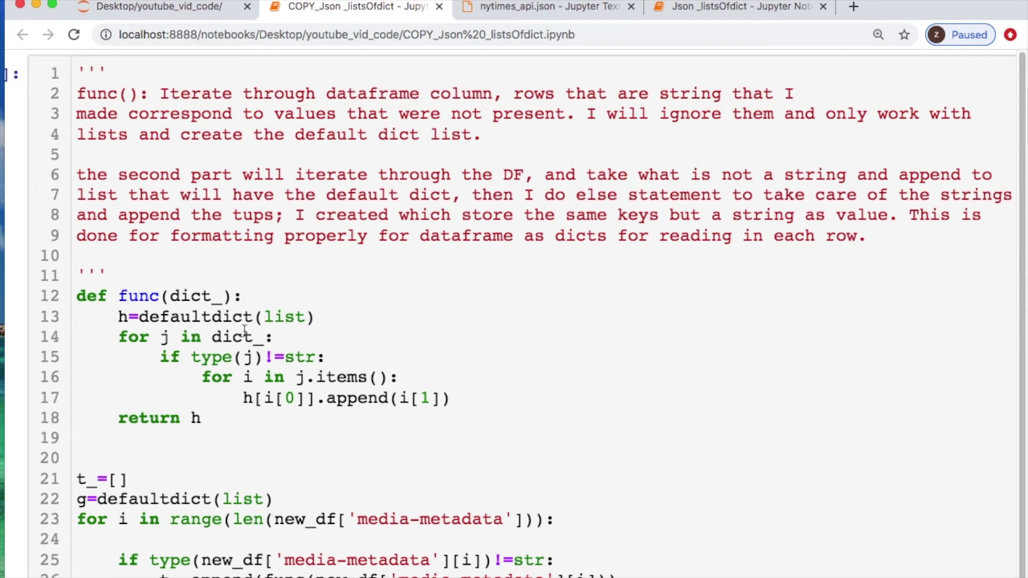
left_click(522, 517)
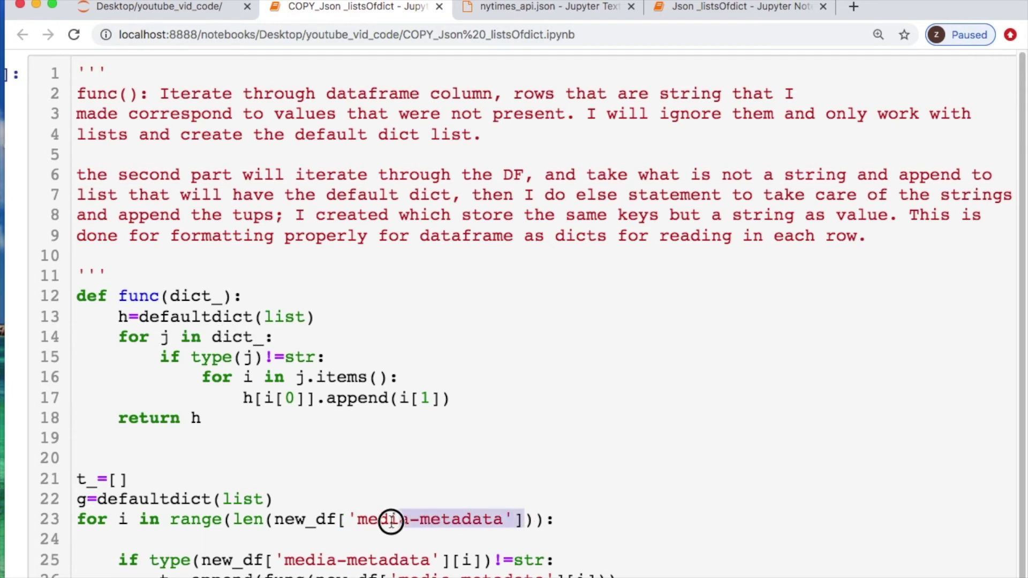
left_click_drag(391, 520, 273, 520)
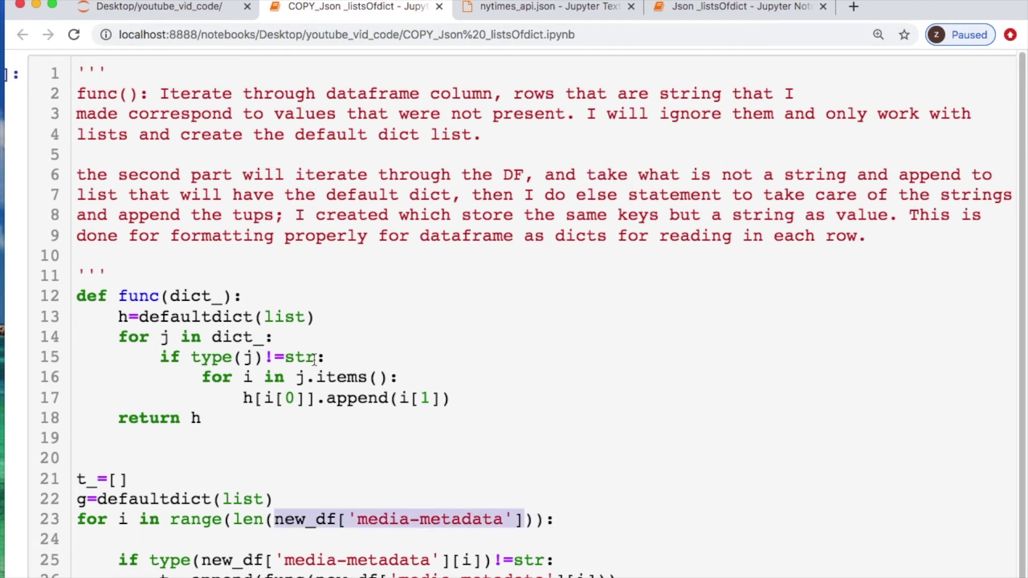
left_click_drag(313, 359, 287, 362)
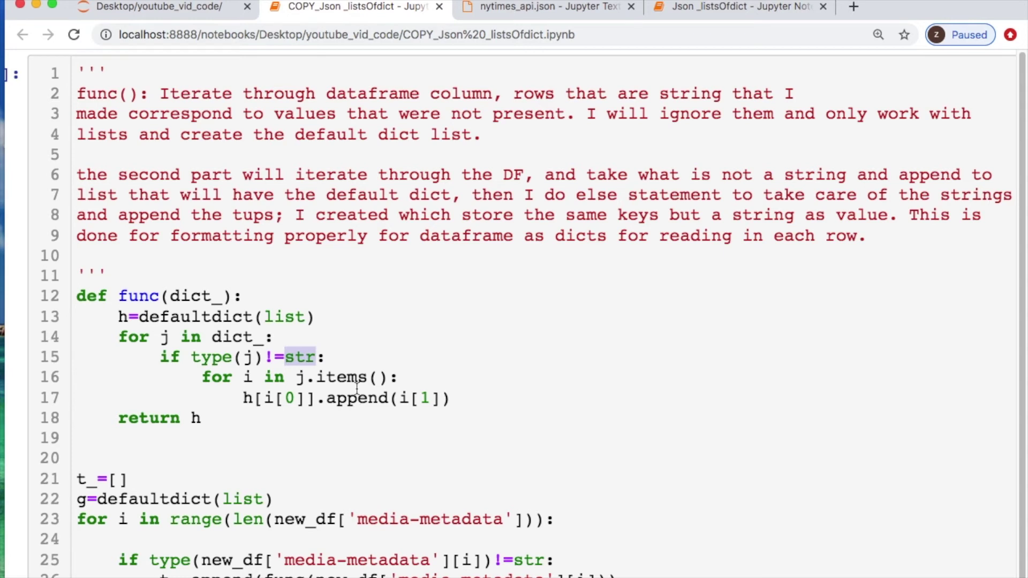
left_click_drag(387, 377, 283, 377)
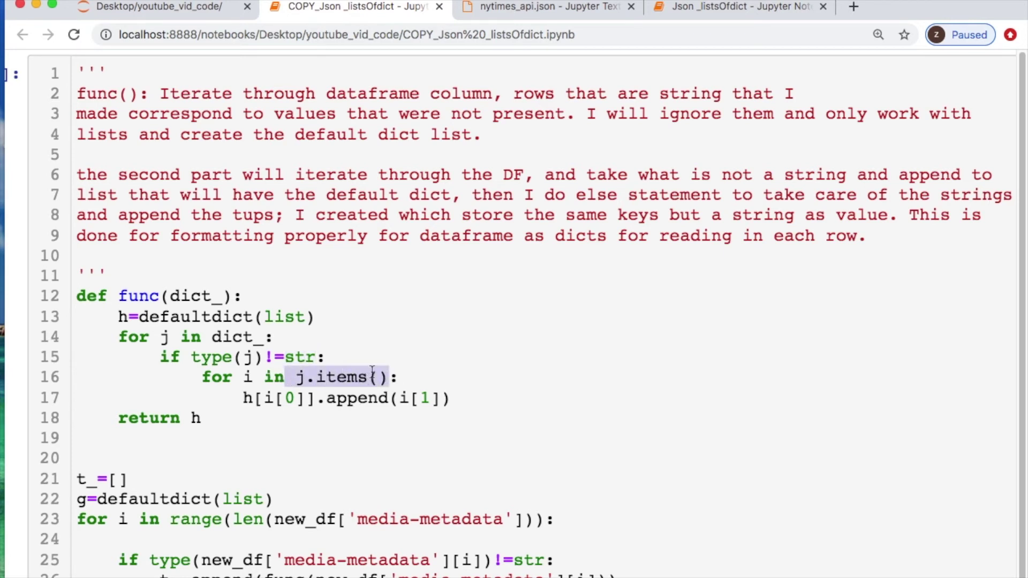
left_click_drag(451, 397, 240, 400)
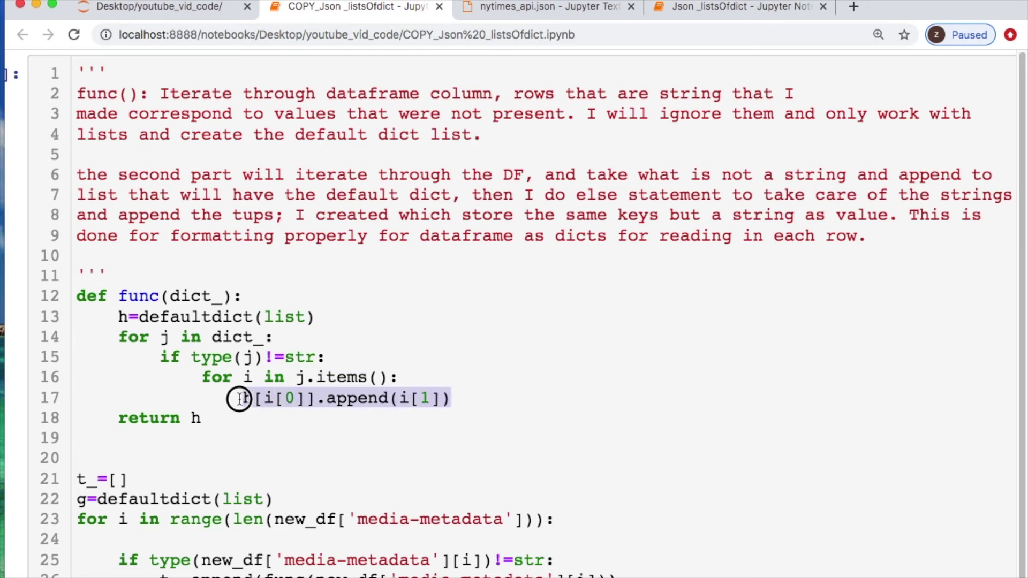
left_click(302, 462)
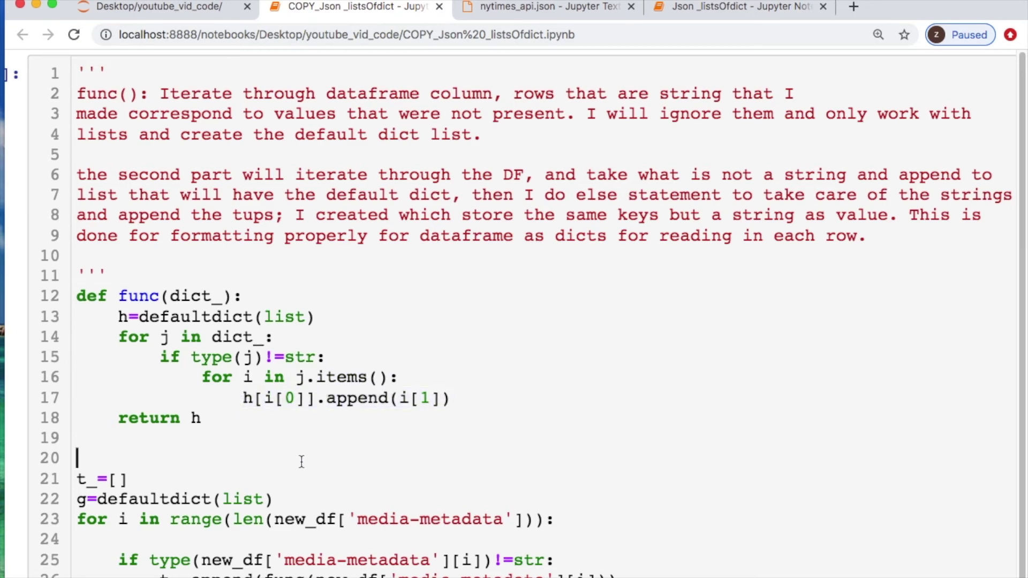
scroll(301, 463, "down", 1)
scroll(302, 463, "down", 3)
scroll(300, 415, "down", 3)
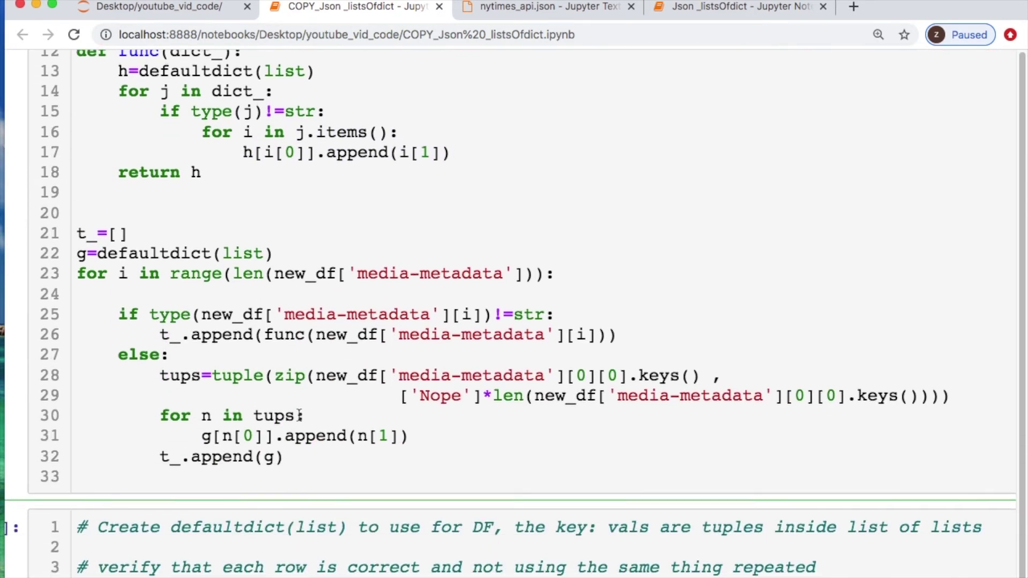
left_click_drag(560, 263, 275, 261)
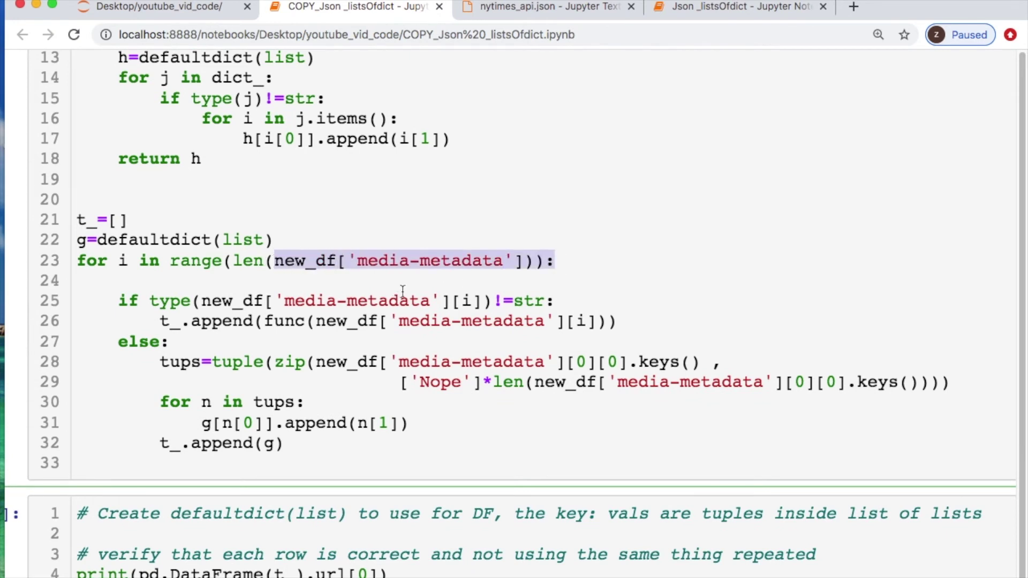
left_click_drag(559, 301, 500, 301)
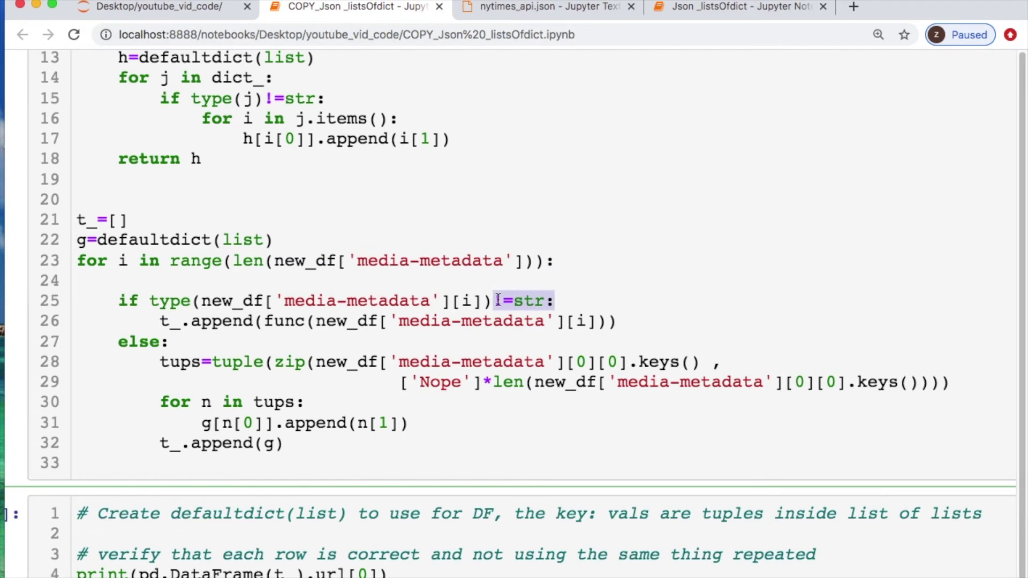
left_click_drag(615, 321, 266, 321)
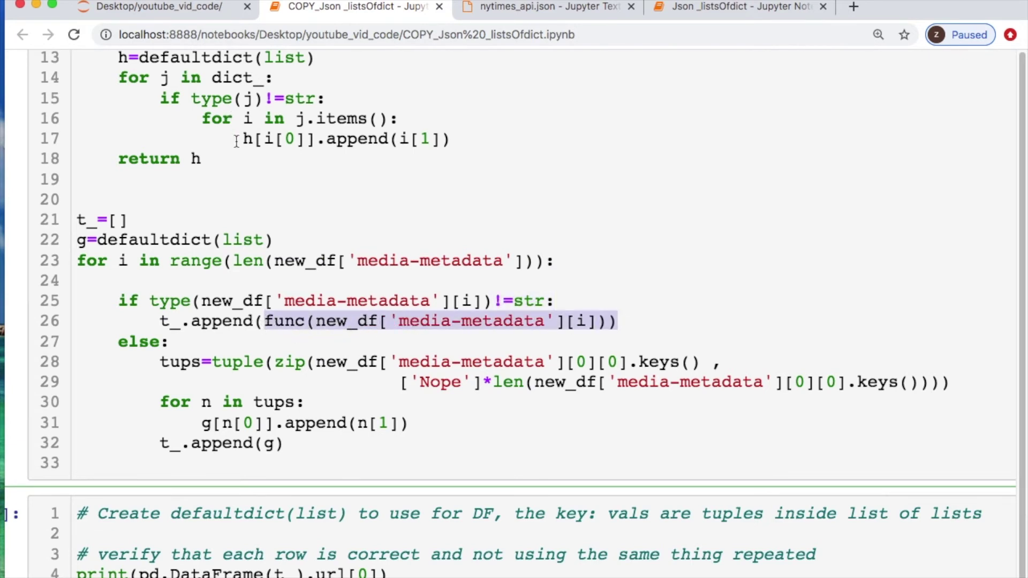
left_click_drag(165, 344, 120, 342)
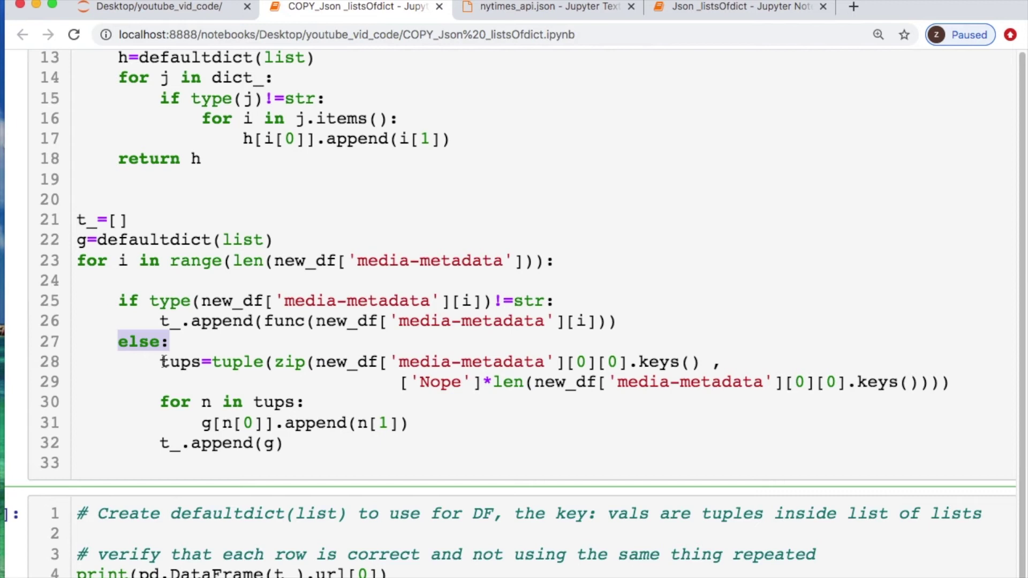
left_click_drag(551, 300, 530, 301)
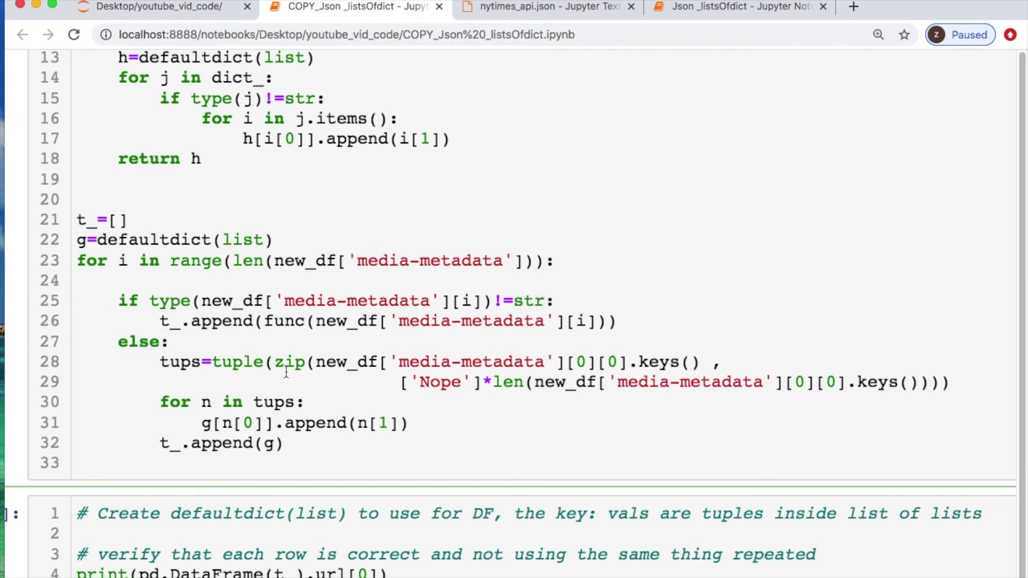
left_click_drag(212, 361, 367, 390)
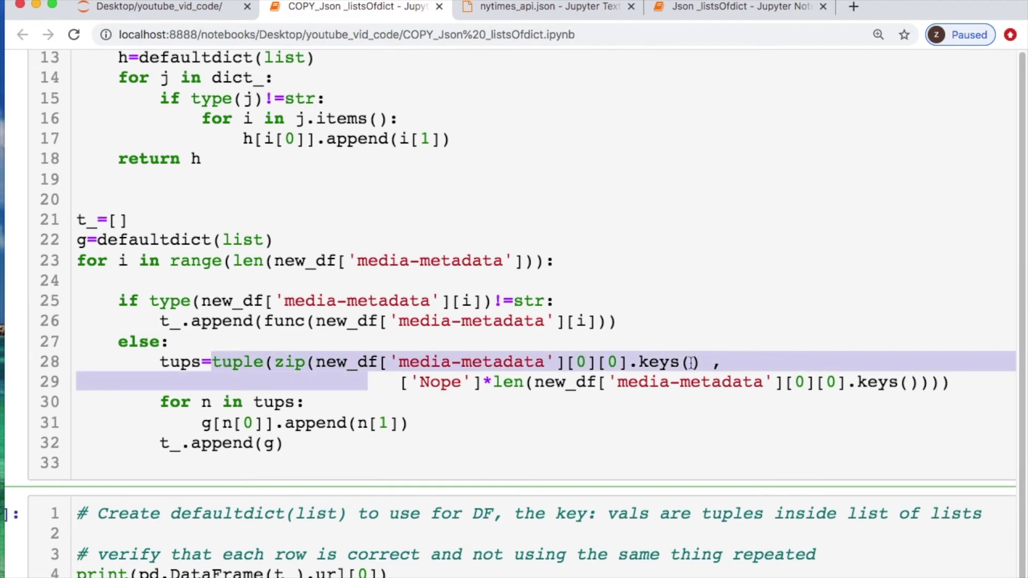
left_click(692, 383)
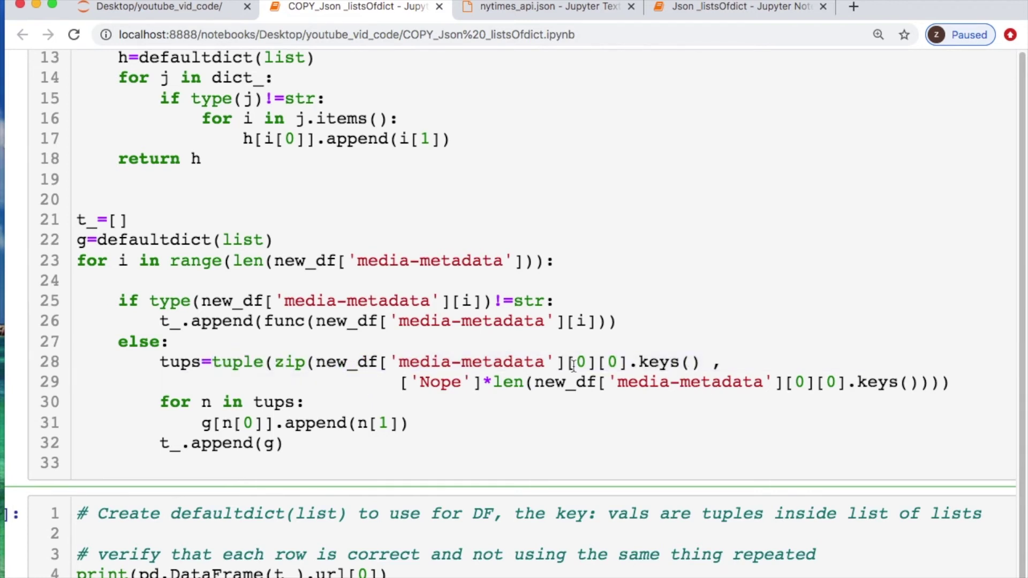
left_click(271, 470)
scroll(515, 322, "down", 5)
left_click(220, 443)
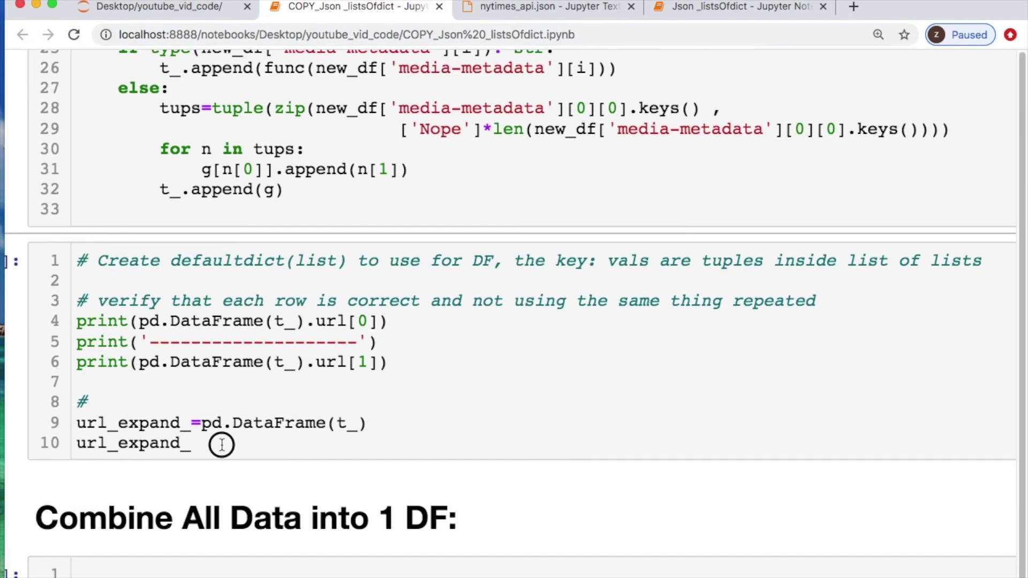
key("shift+Return")
scroll(256, 454, "down", 5)
scroll(256, 454, "down", 1)
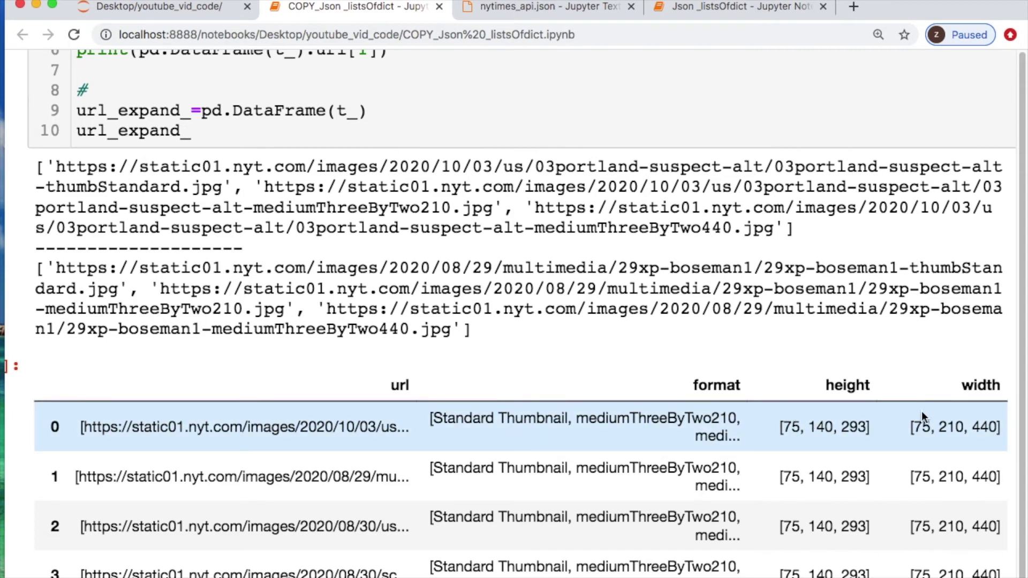
scroll(803, 362, "down", 1)
left_click_drag(692, 289, 1004, 289)
left_click(853, 348)
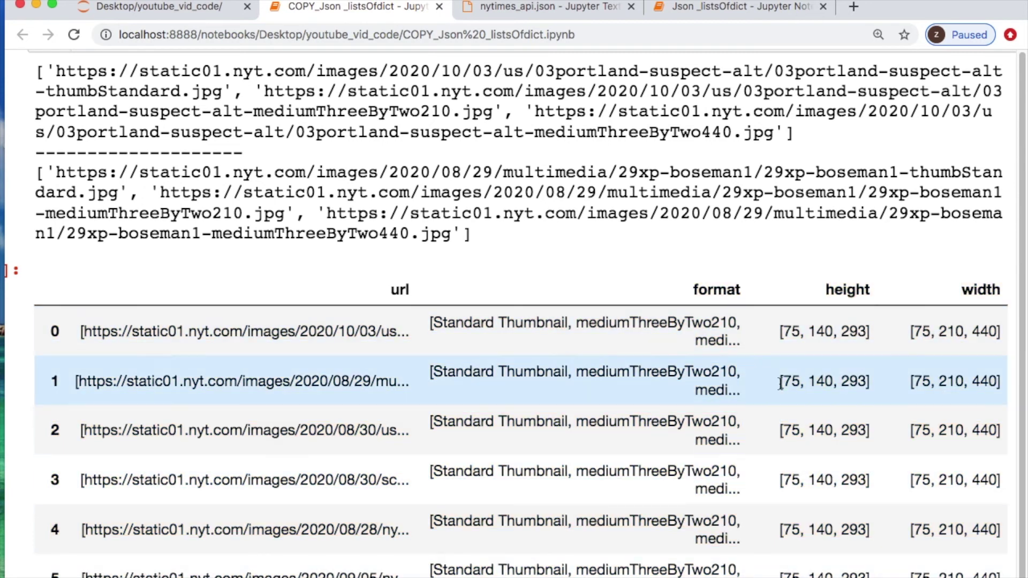
double_click(791, 331)
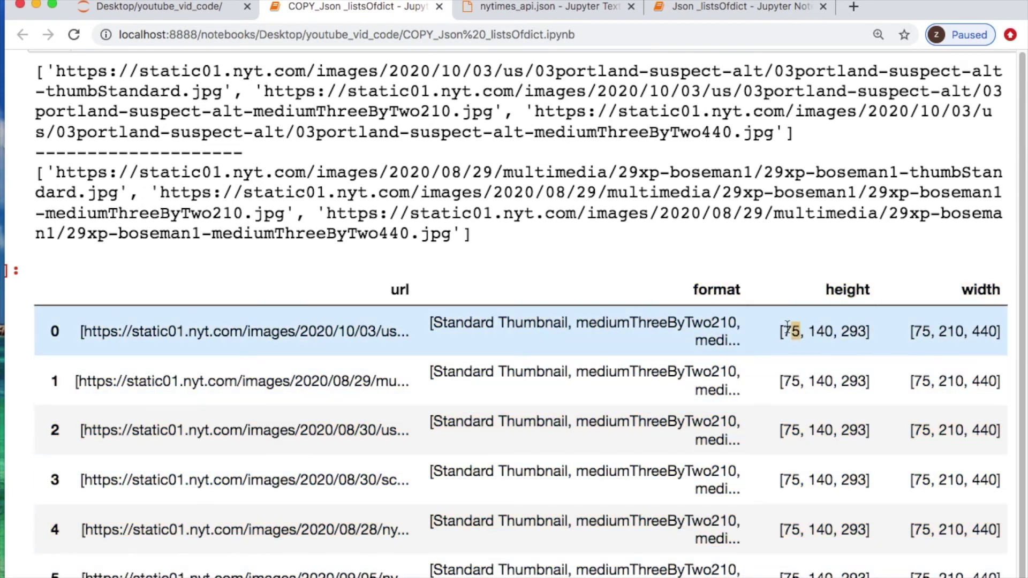
double_click(920, 330)
left_click_drag(569, 323, 431, 322)
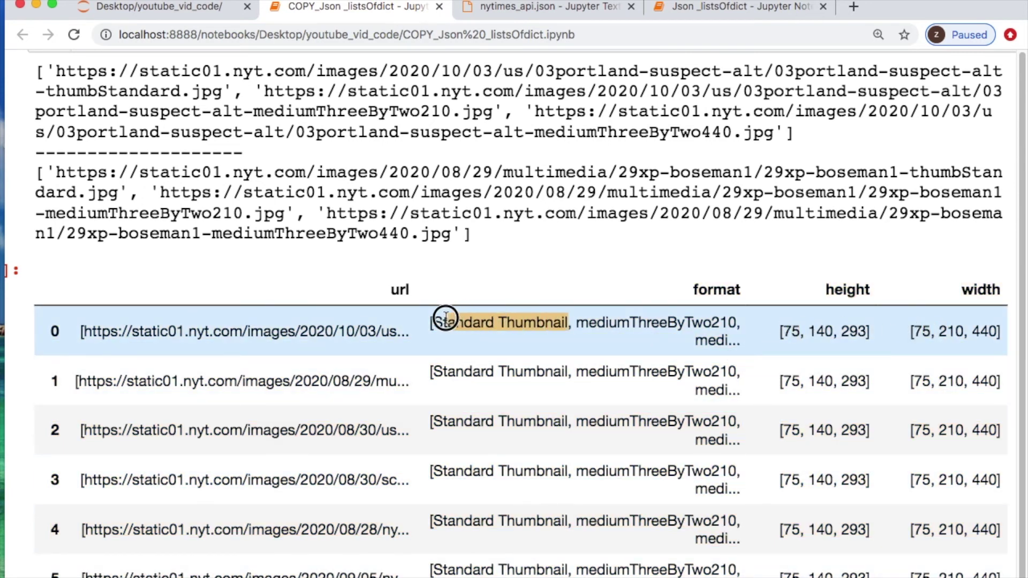
left_click_drag(741, 322, 585, 324)
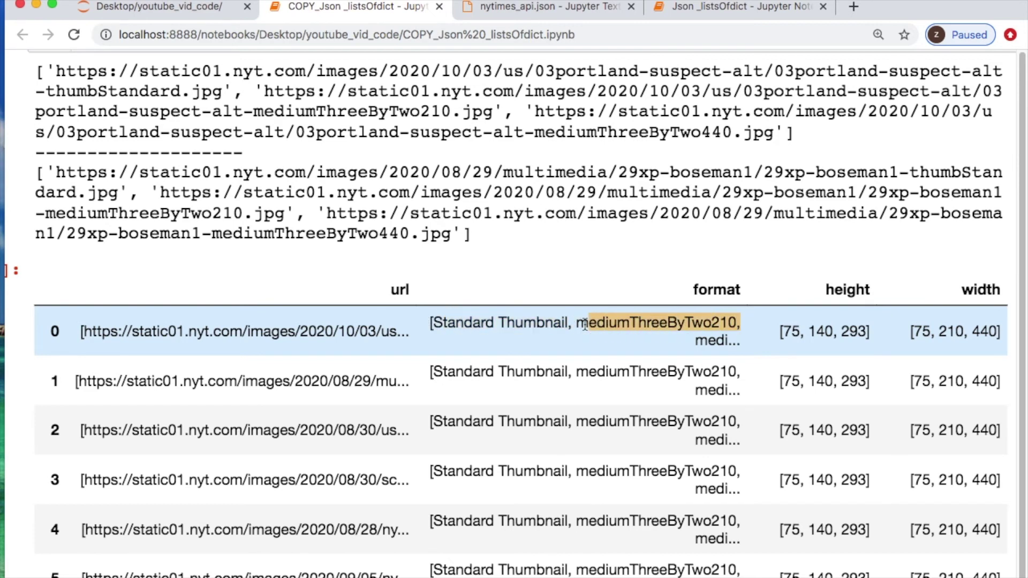
double_click(828, 330)
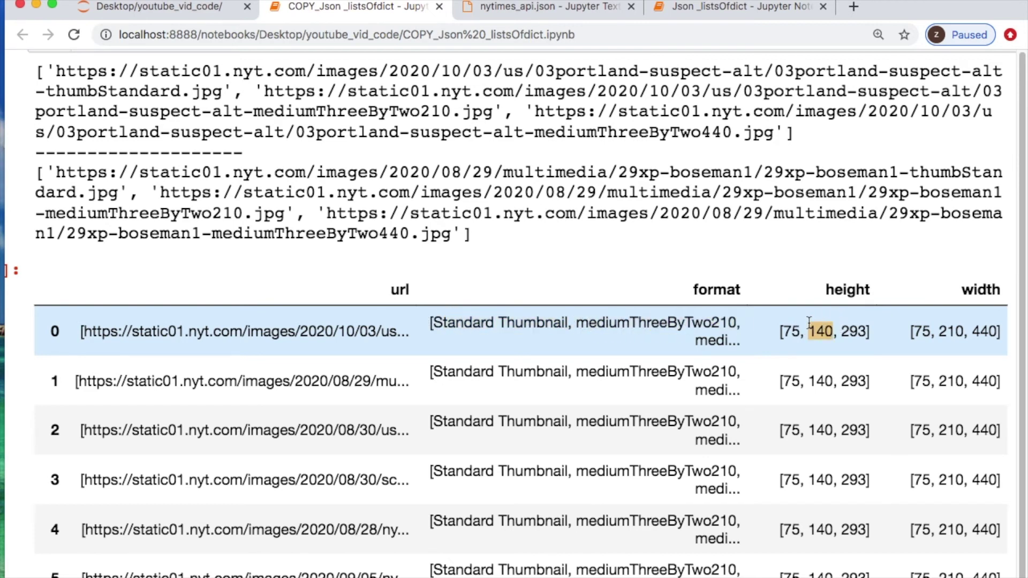
double_click(951, 330)
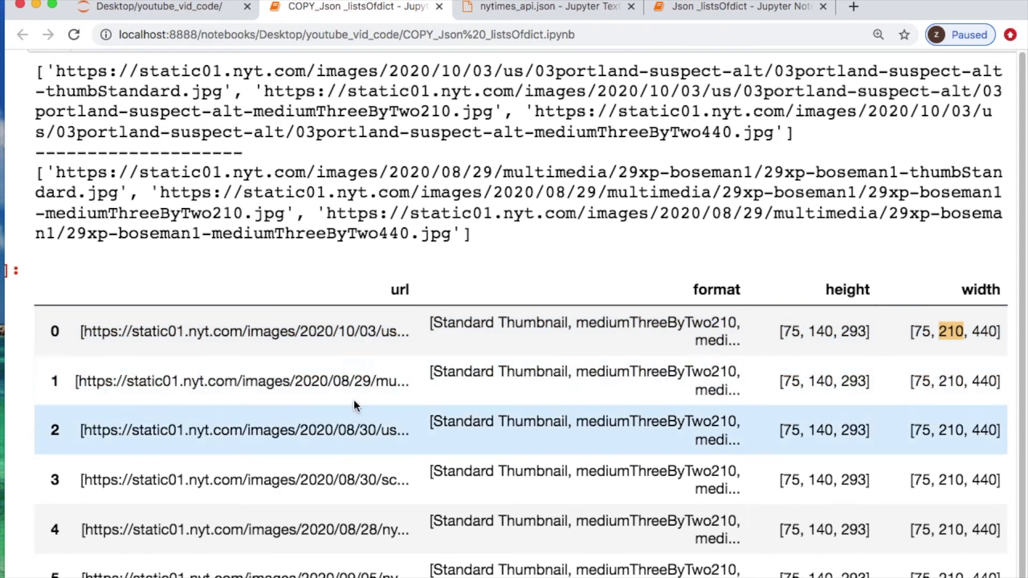
left_click(398, 331)
left_click_drag(399, 331, 82, 330)
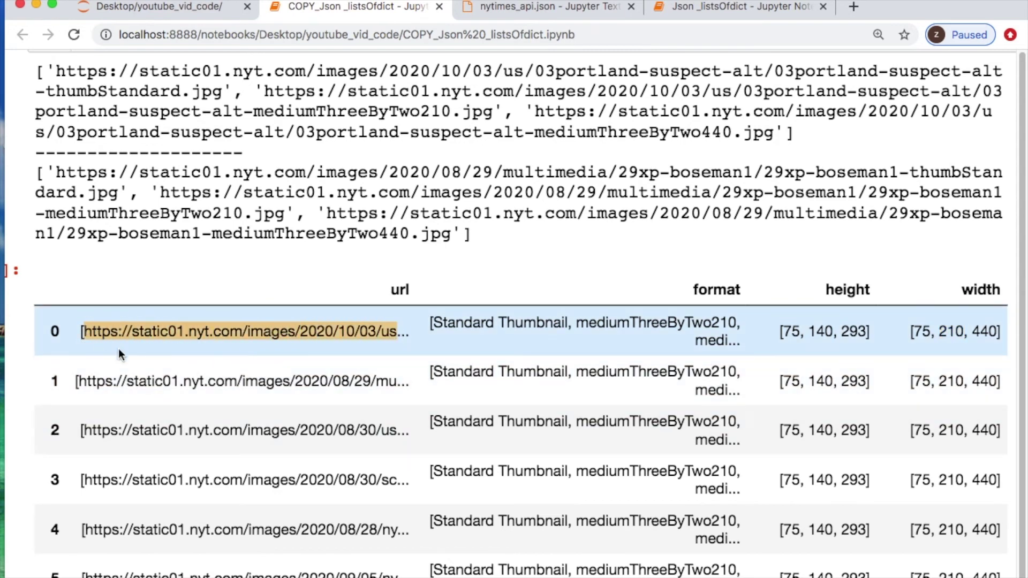
left_click_drag(372, 382, 319, 382)
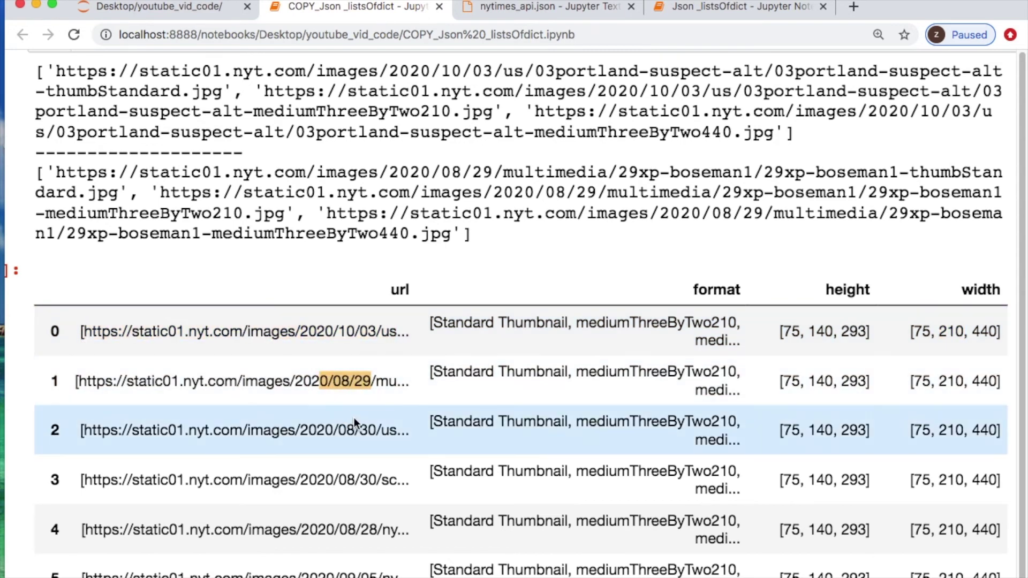
left_click_drag(376, 428, 330, 428)
left_click_drag(376, 480, 298, 480)
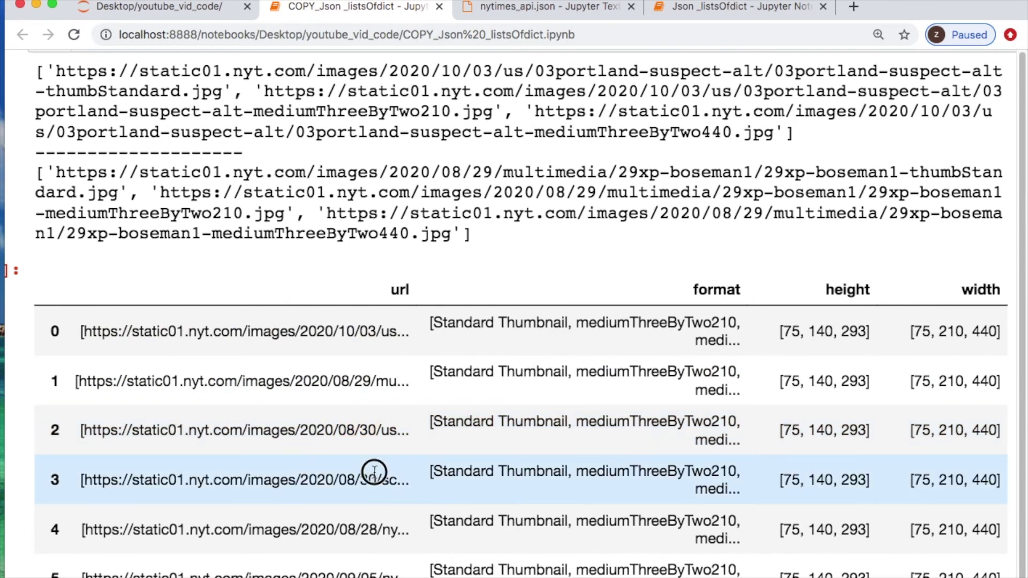
scroll(527, 449, "down", 3)
scroll(526, 450, "down", 4)
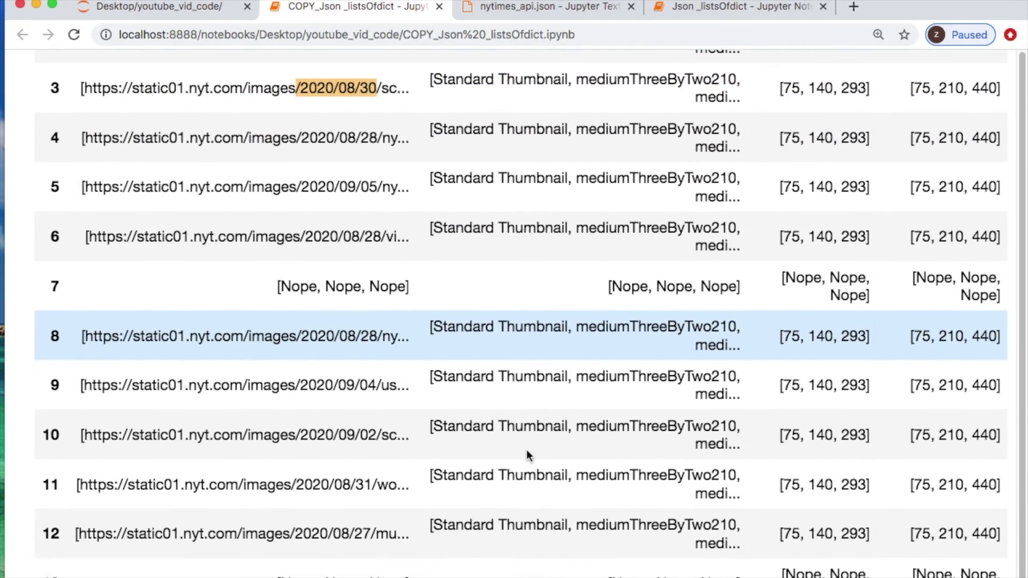
scroll(526, 449, "down", 1)
scroll(525, 449, "down", 1)
left_click_drag(417, 178, 264, 178)
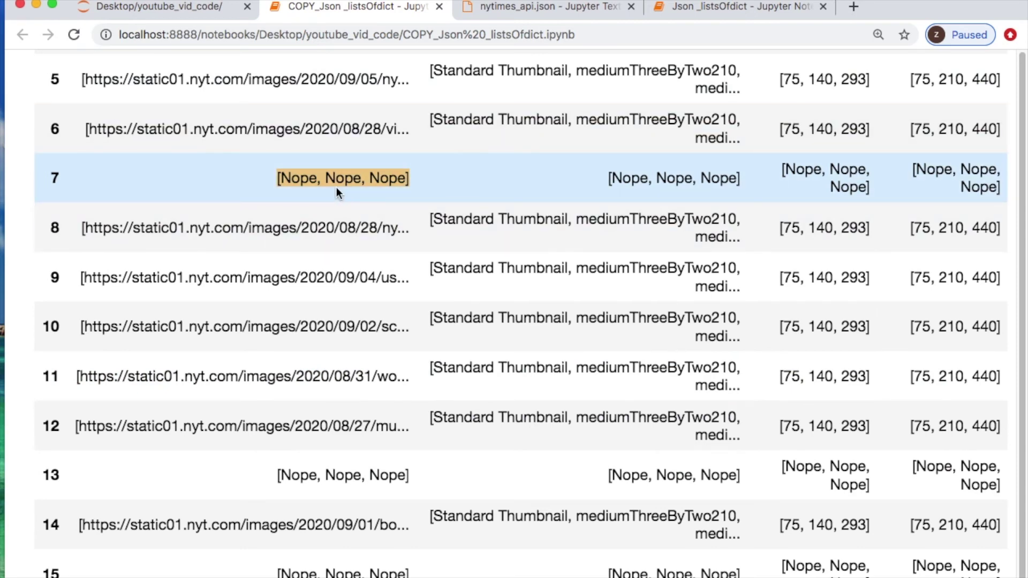
left_click_drag(85, 130, 314, 177)
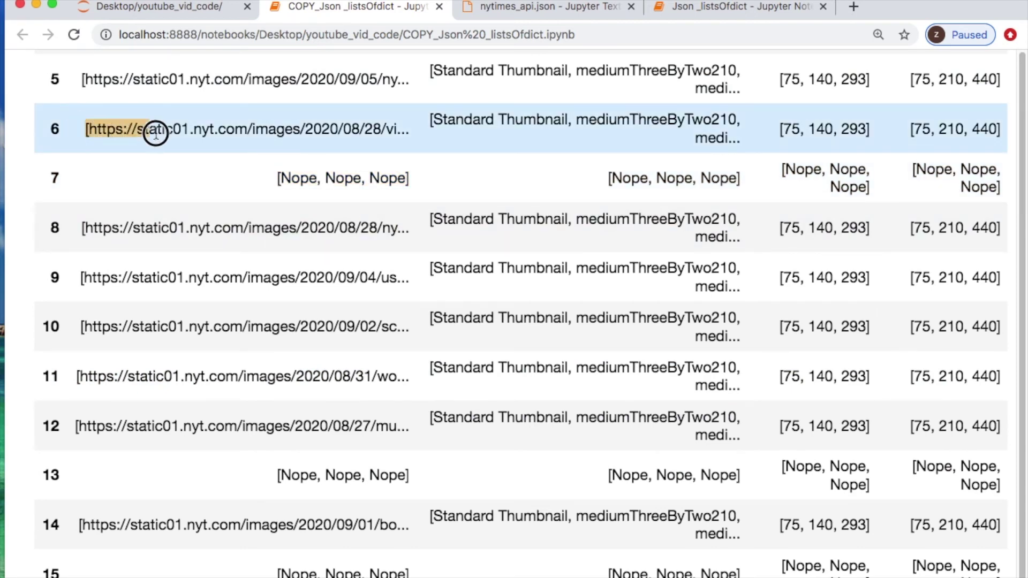
left_click(315, 177)
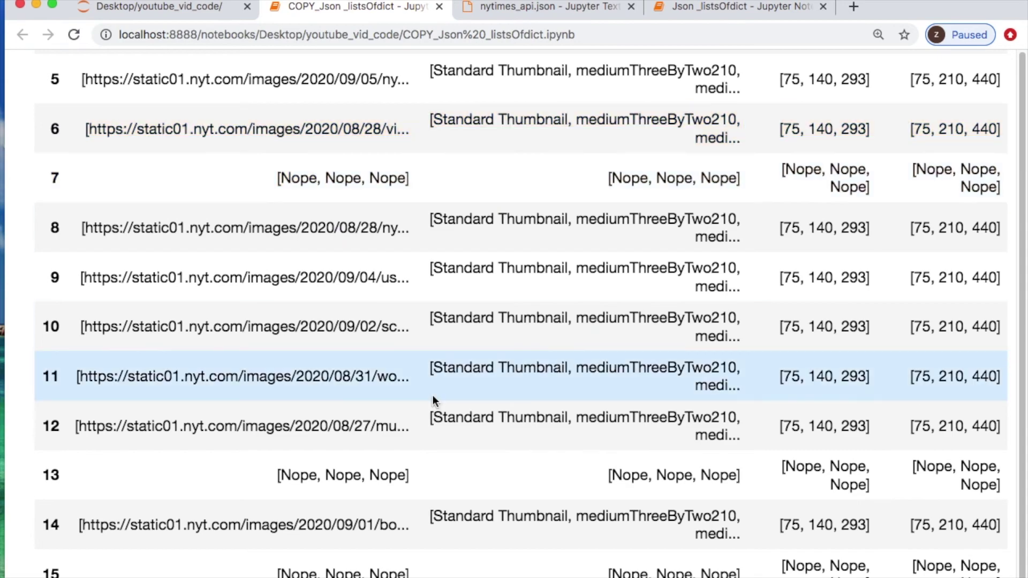
scroll(432, 395, "down", 2)
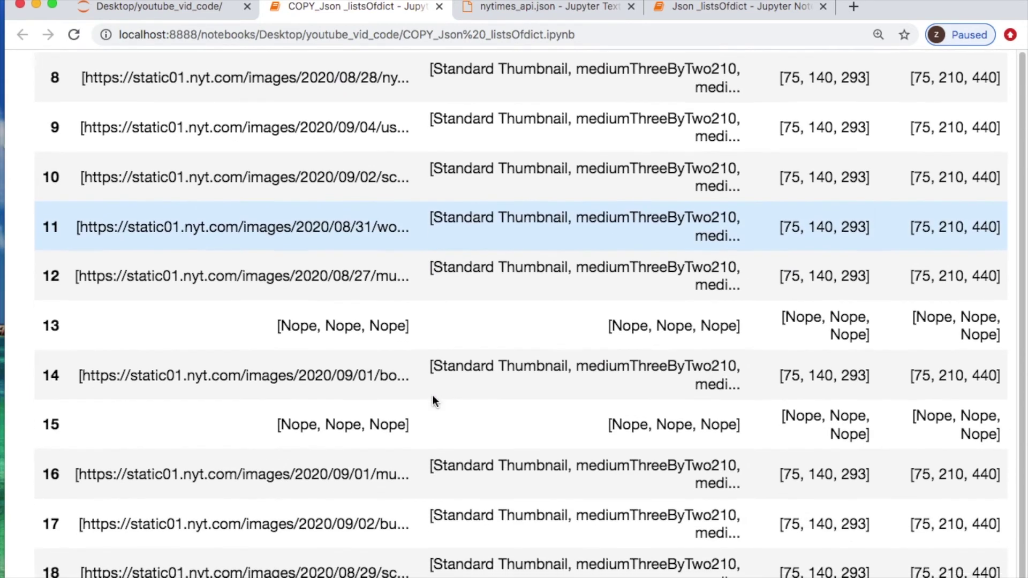
scroll(432, 395, "down", 1)
scroll(433, 395, "down", 2)
scroll(432, 395, "up", 3)
scroll(433, 395, "up", 5)
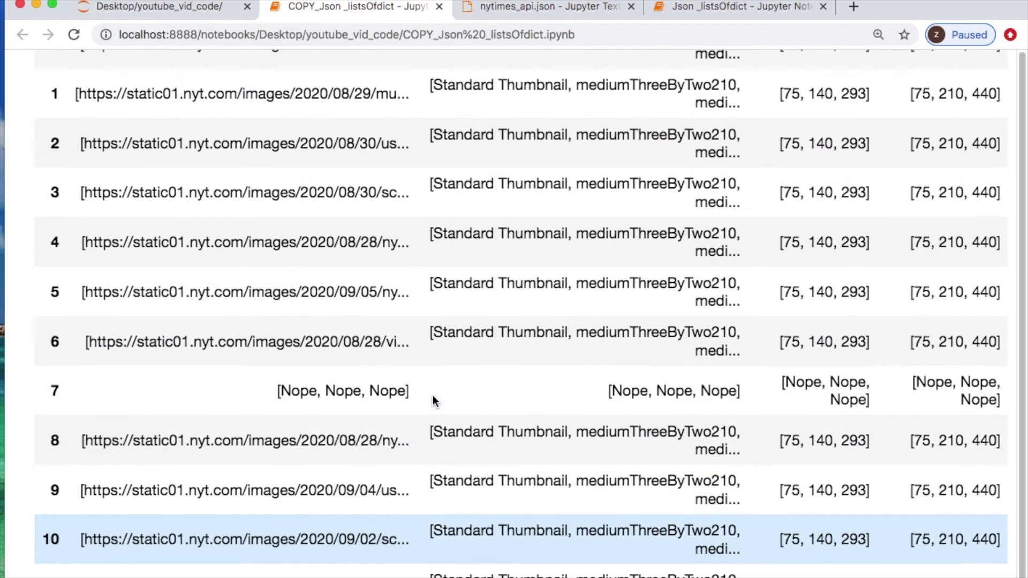
scroll(432, 395, "up", 5)
scroll(432, 396, "up", 1)
scroll(369, 248, "right", 2)
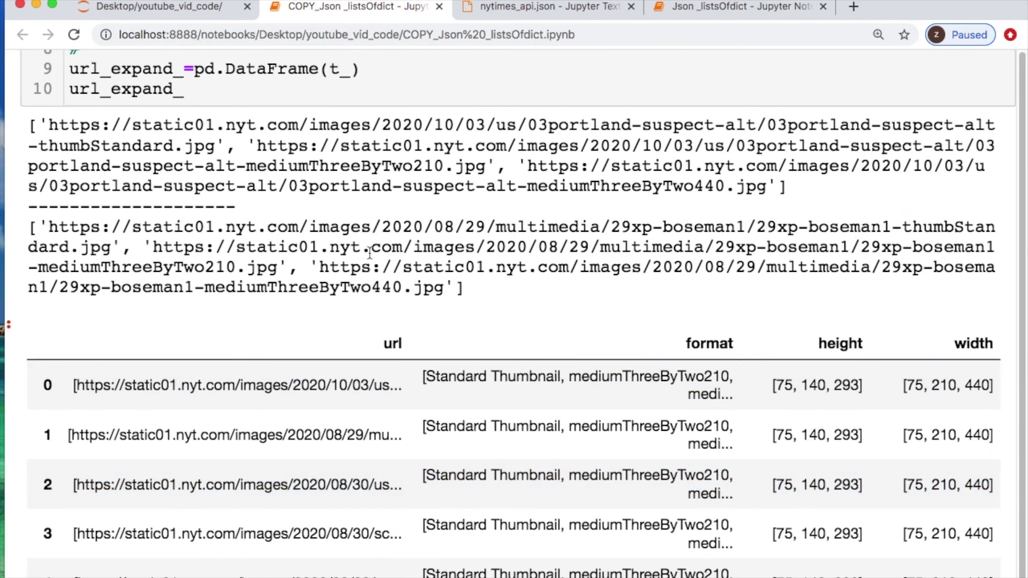
Step: Highlight the printed image URL lists, including the 440 image file name in both lists
left_click_drag(21, 125, 477, 287)
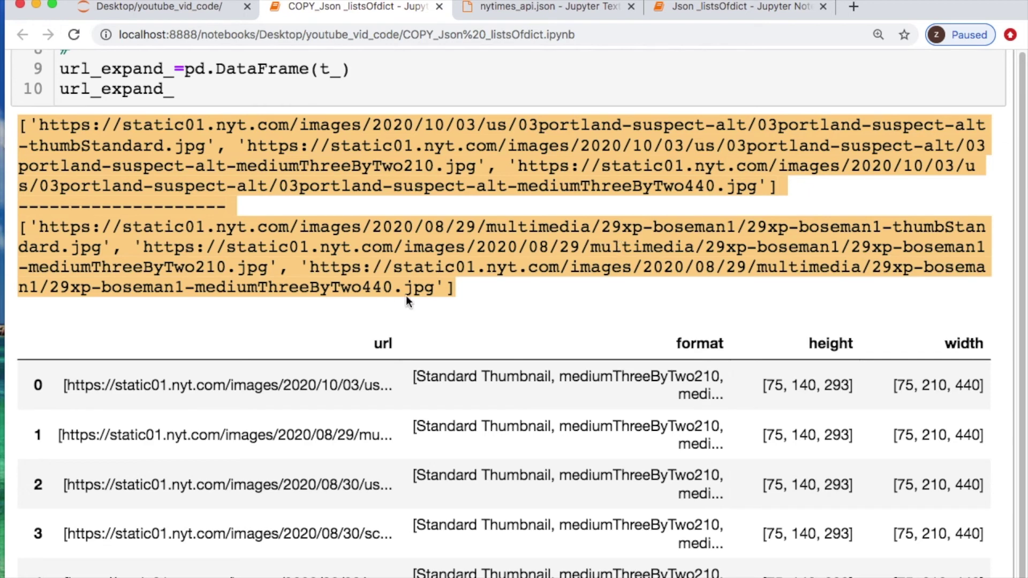
left_click_drag(394, 288, 51, 287)
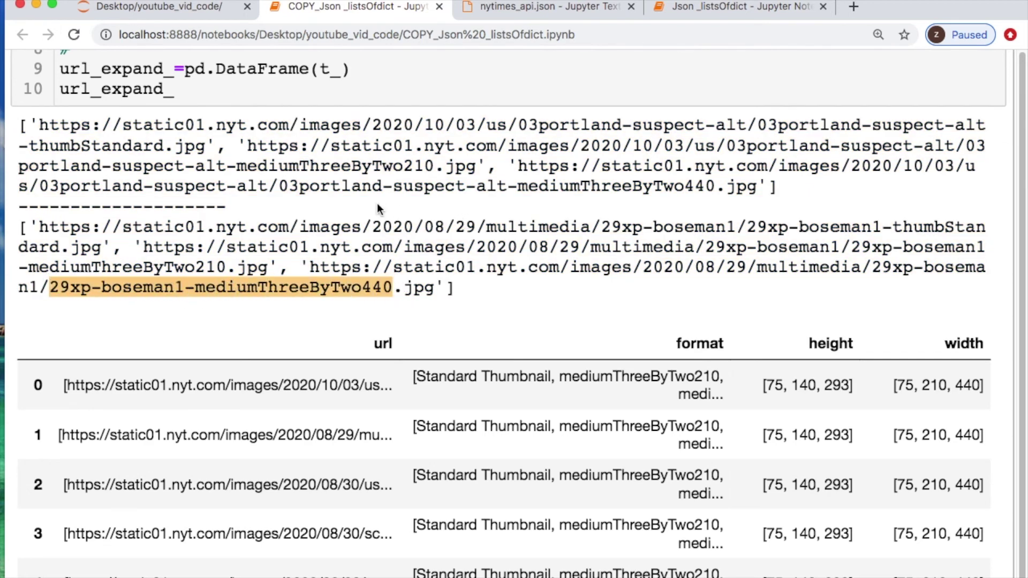
left_click_drag(757, 187, 227, 186)
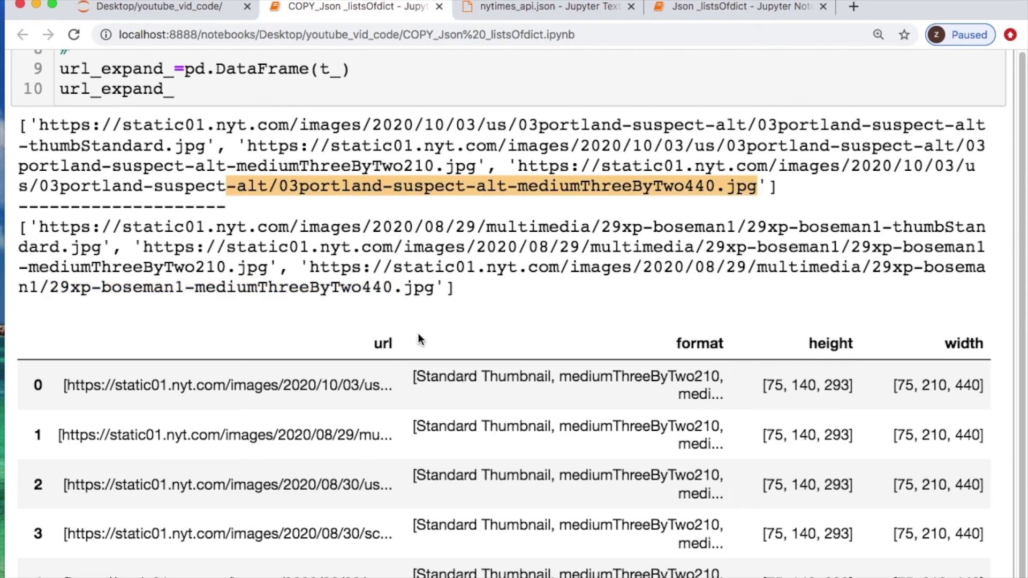
scroll(419, 336, "down", 5)
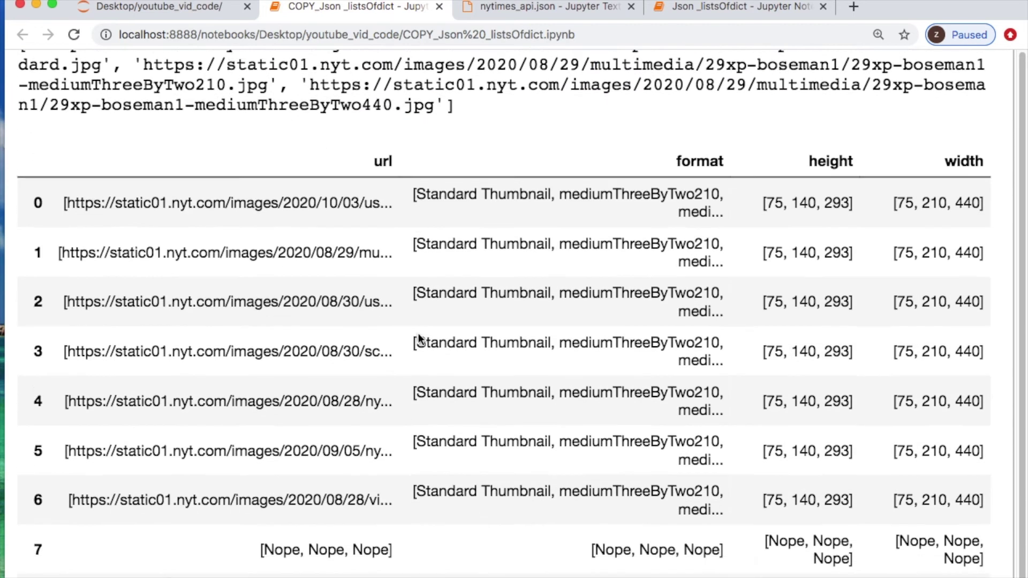
scroll(419, 336, "down", 5)
scroll(418, 336, "down", 5)
scroll(419, 335, "down", 4)
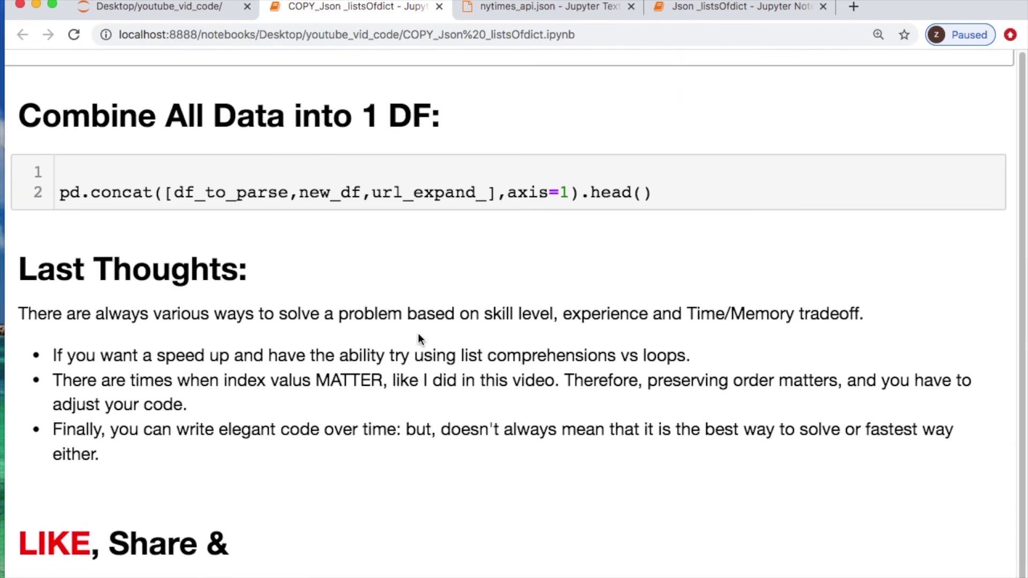
Step: Run pd.concat of df_to_parse, new_df and url_expand_ to preview the first five combined rows
left_click(171, 161)
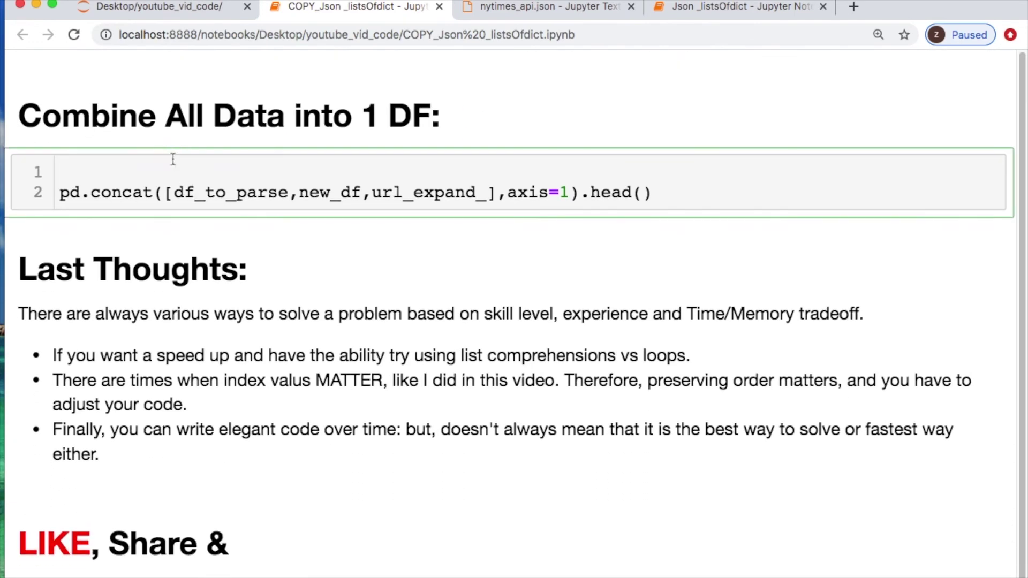
left_click_drag(288, 193, 175, 193)
left_click_drag(361, 193, 298, 193)
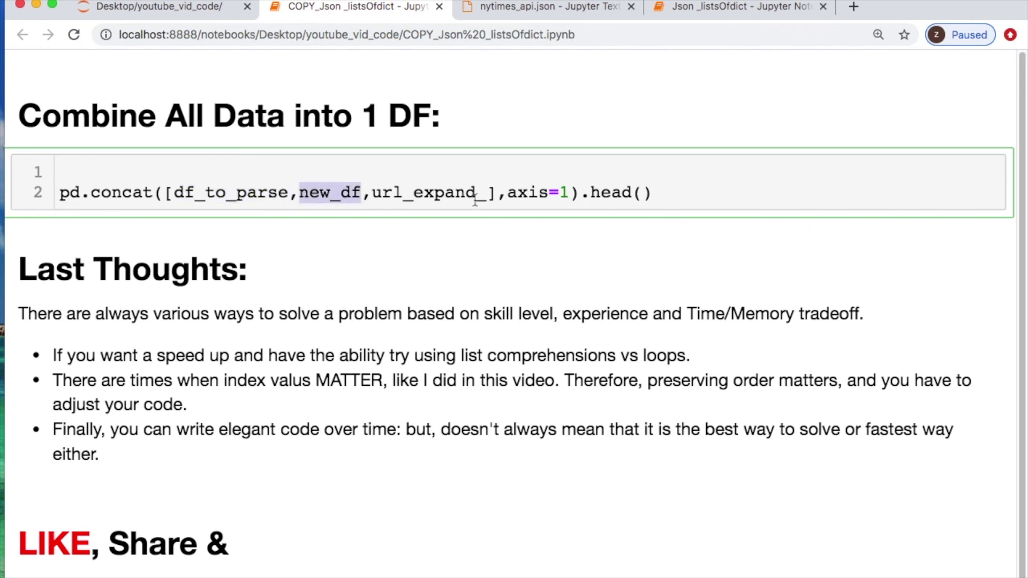
left_click_drag(487, 194, 372, 193)
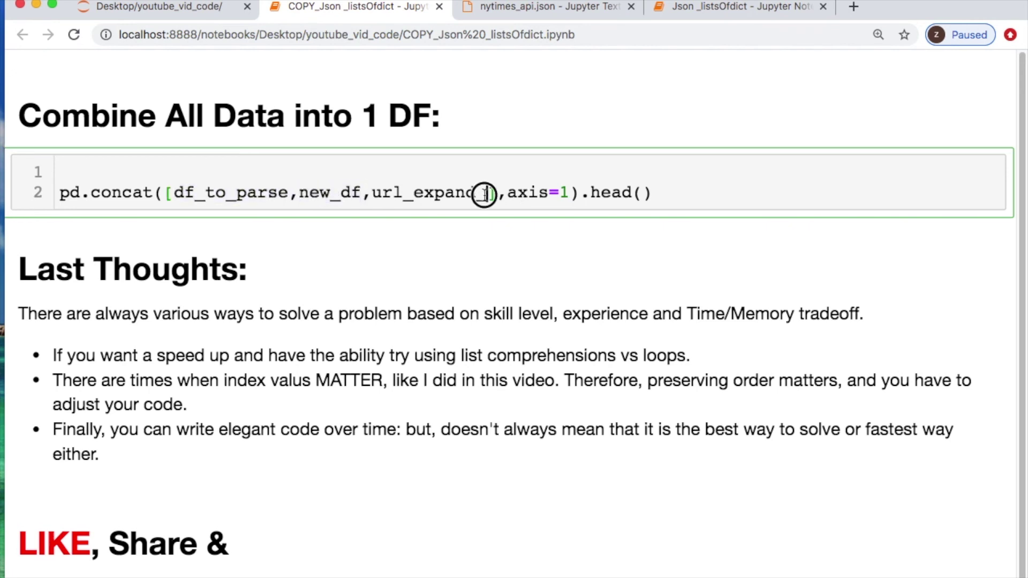
left_click(424, 193)
key("shift+Return")
scroll(425, 232, "down", 5)
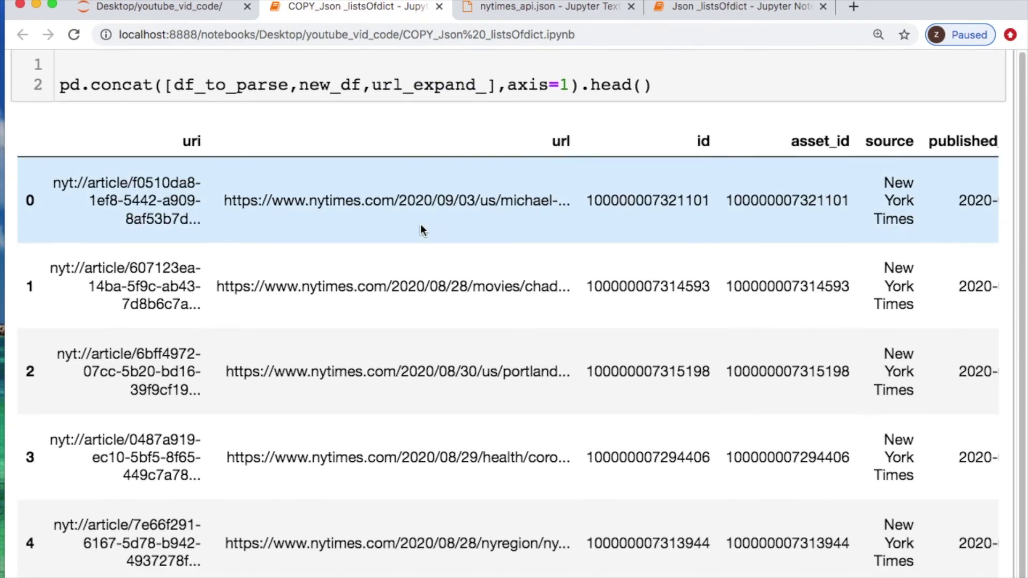
scroll(44, 459, "up", 3)
Step: Drop .head() from the concat cell and re-run it, highlighting the 32 columns count in the footer
left_click(660, 103)
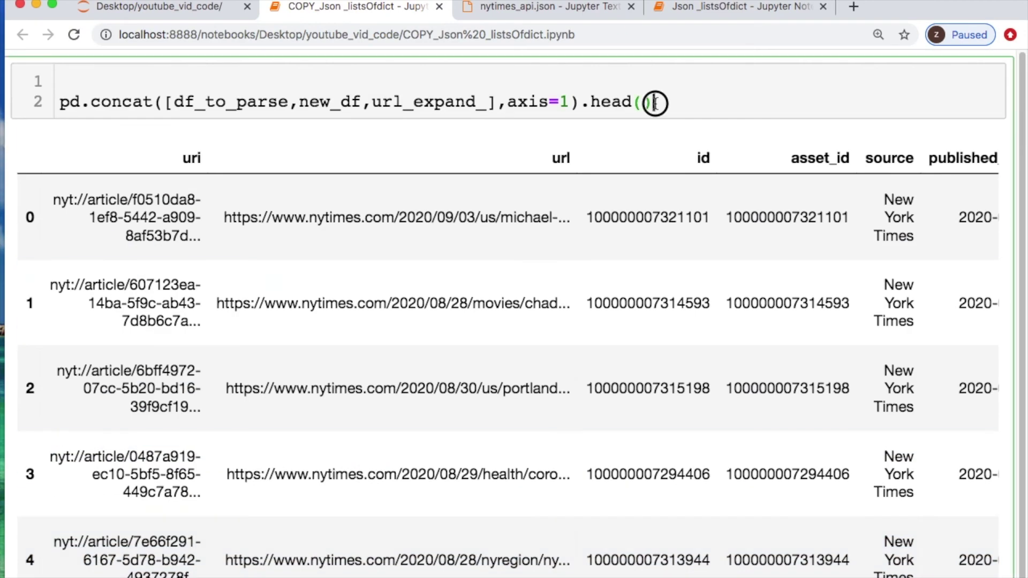
key("BackSpace")
key("BackSpace")
key("BackSpace")
key("shift+Return")
scroll(626, 229, "down", 5)
scroll(625, 229, "down", 4)
scroll(626, 230, "down", 3)
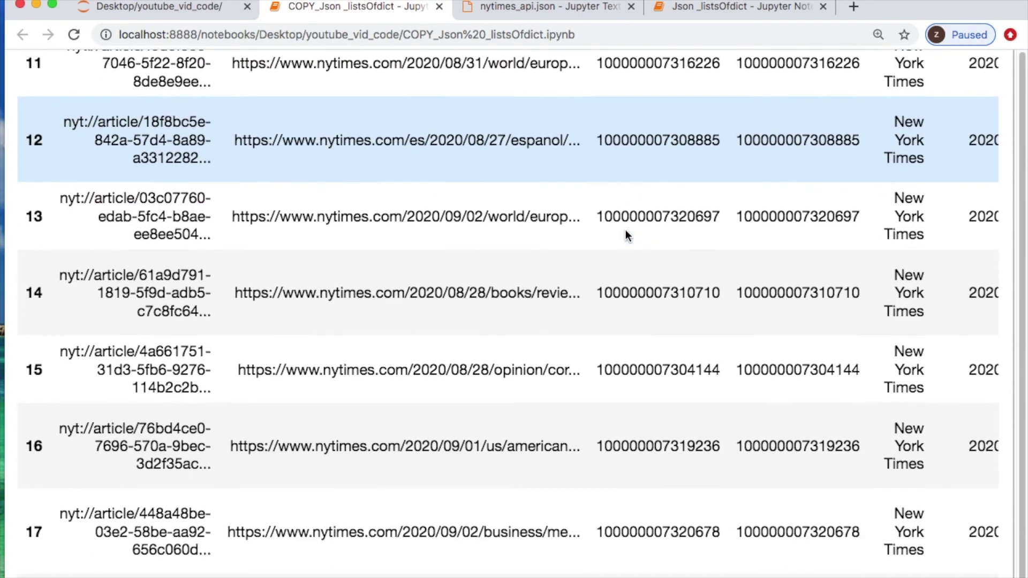
scroll(625, 230, "down", 2)
scroll(625, 230, "down", 1)
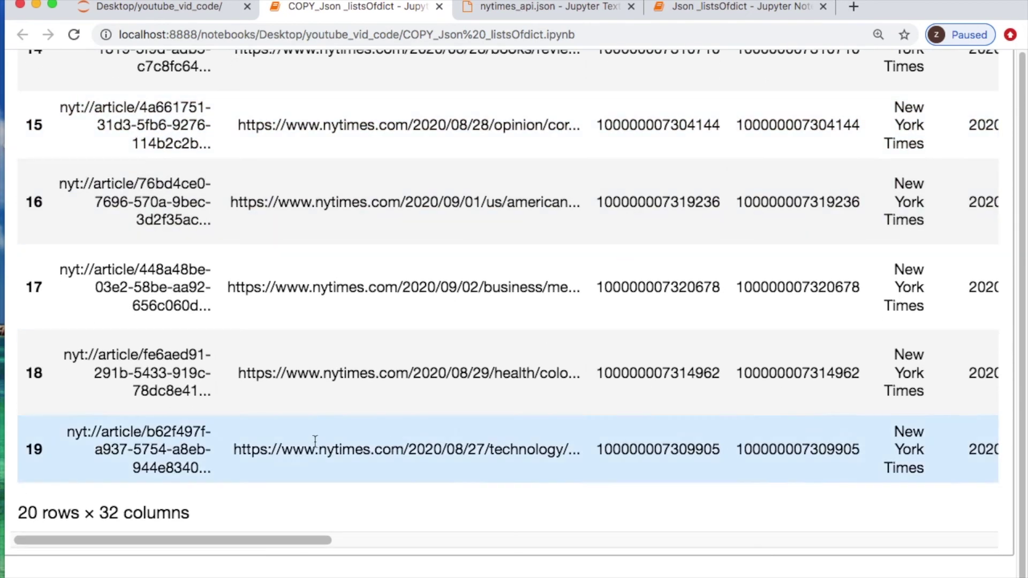
left_click_drag(193, 513, 90, 511)
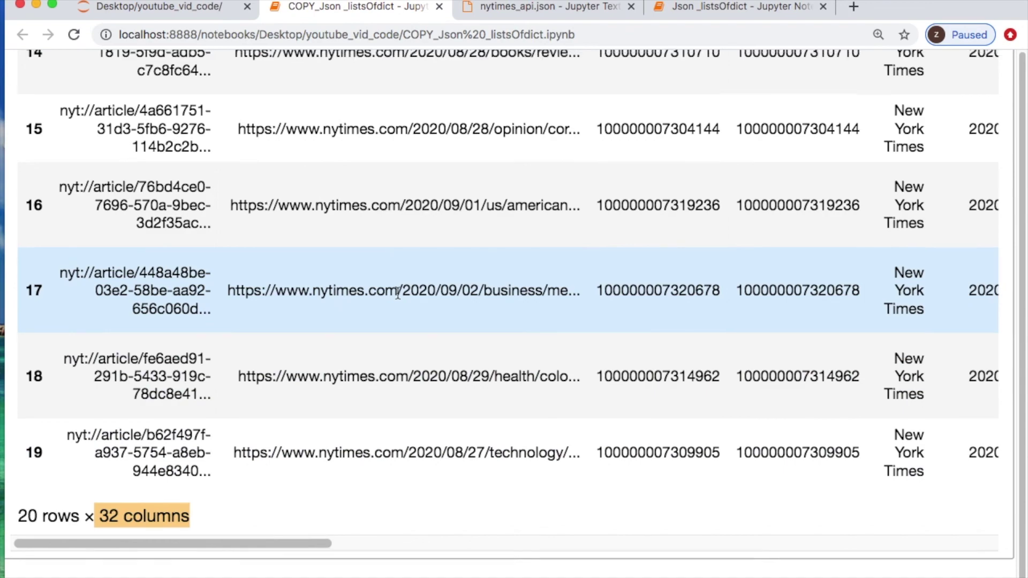
scroll(397, 294, "up", 3)
scroll(398, 295, "up", 2)
scroll(398, 298, "up", 2)
scroll(398, 299, "up", 3)
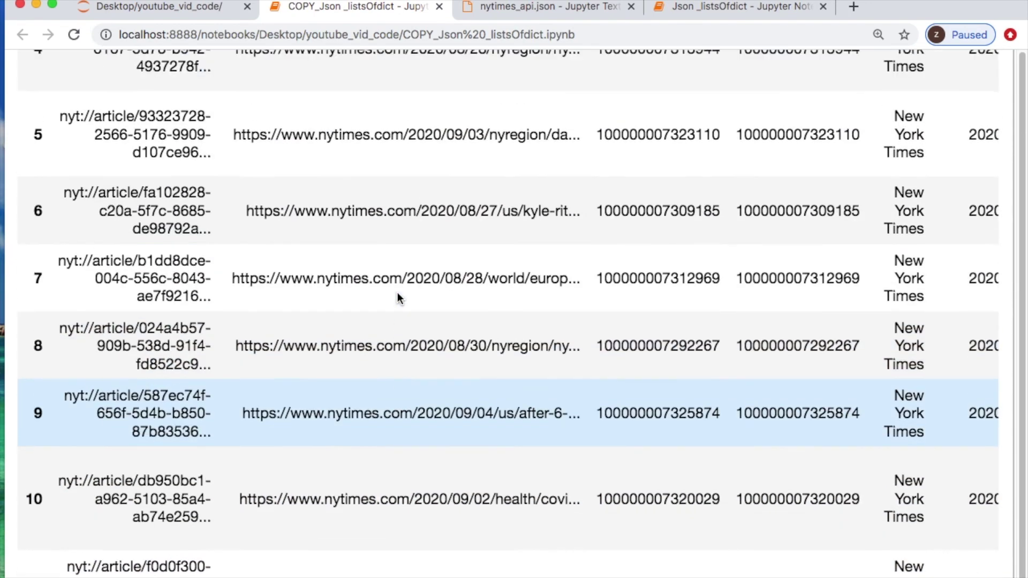
scroll(397, 299, "up", 3)
scroll(398, 298, "up", 3)
scroll(397, 299, "up", 1)
scroll(397, 299, "down", 1)
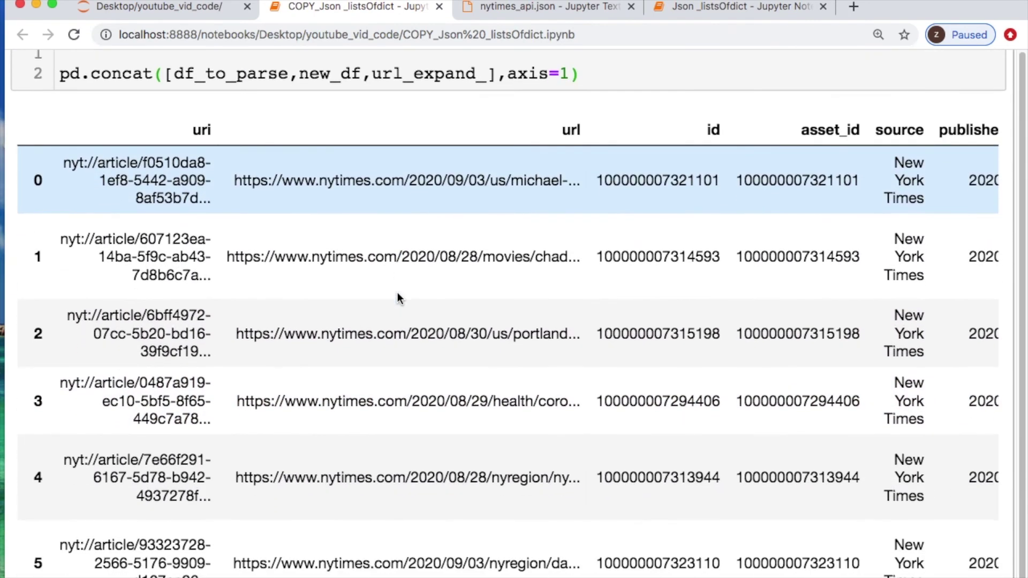
scroll(397, 232, "right", 5)
scroll(398, 233, "right", 10)
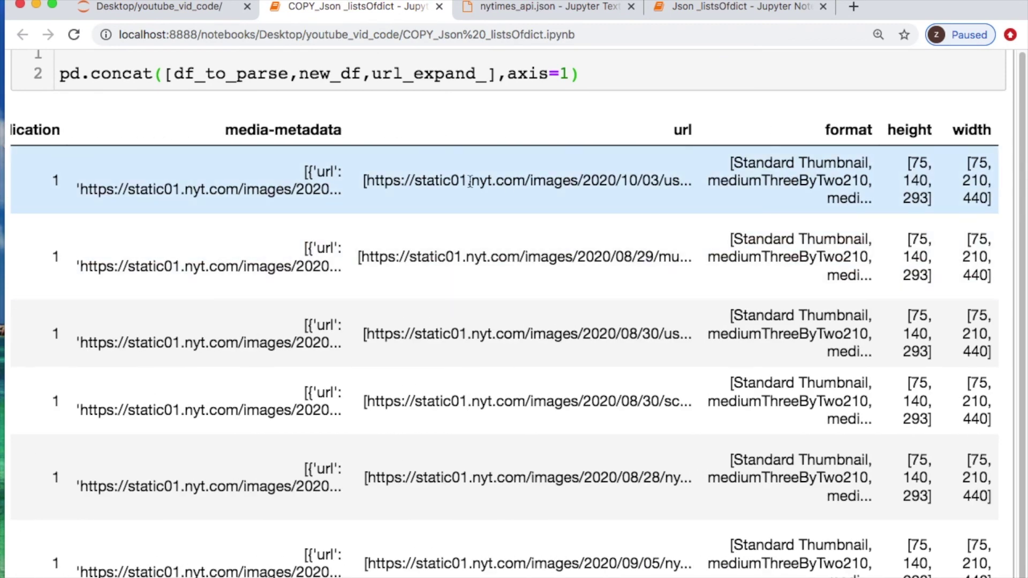
Step: Review the combined headers: url, format, height, width, media-metadata, and type through approved_for_syndication
left_click_drag(671, 131, 988, 131)
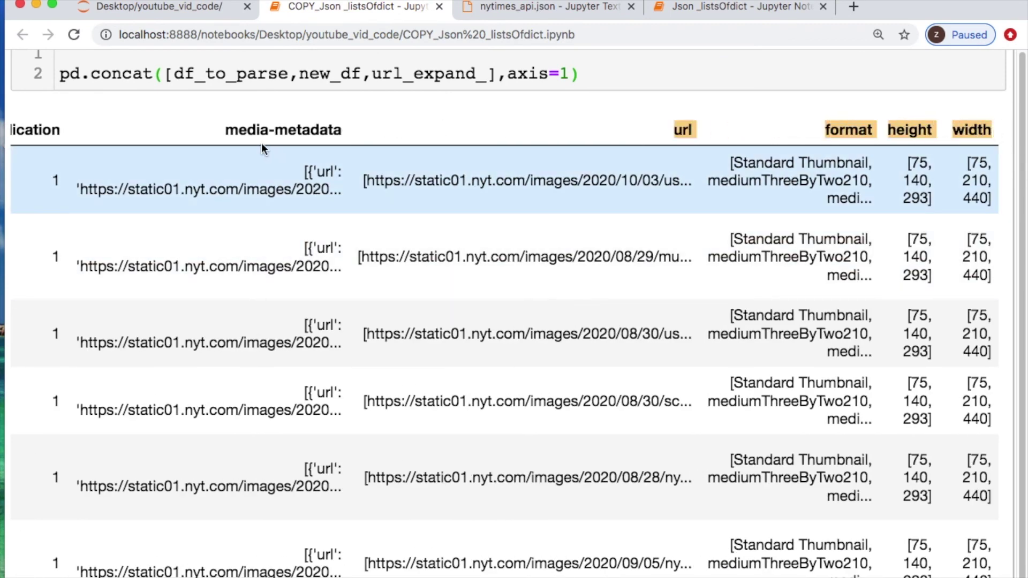
left_click_drag(223, 129, 347, 132)
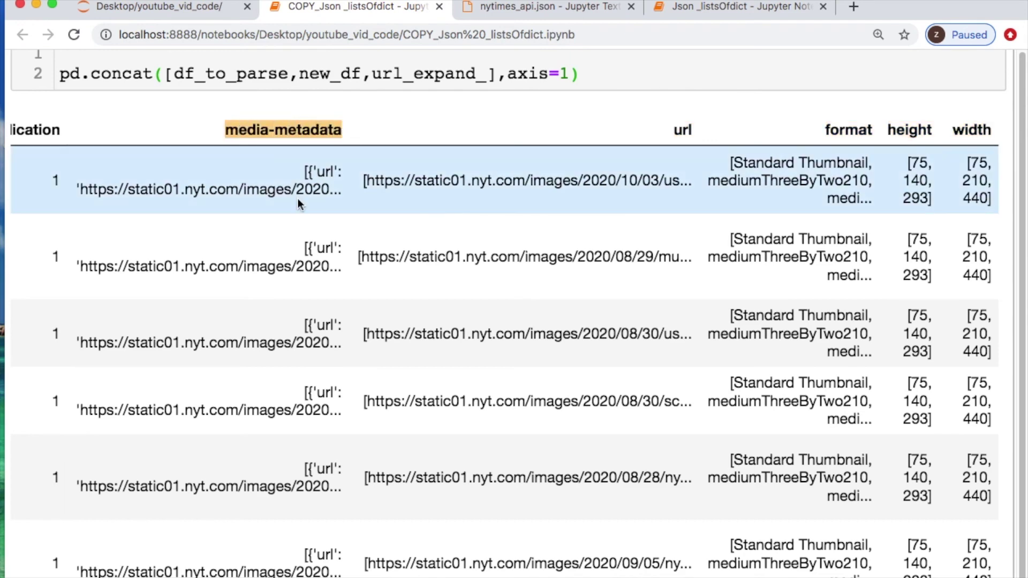
scroll(299, 199, "left", 5)
left_click_drag(498, 129, 92, 134)
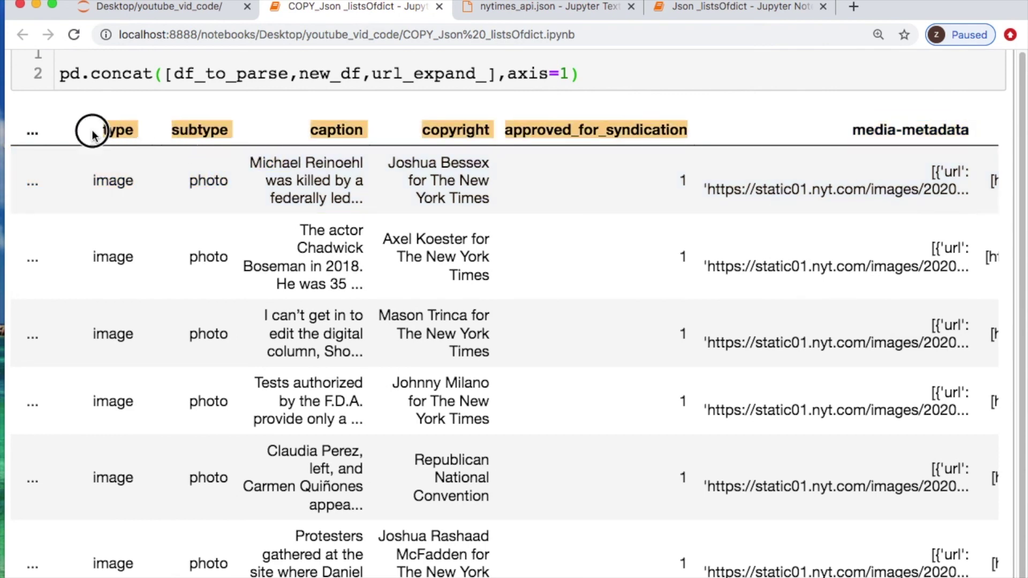
scroll(311, 184, "left", 5)
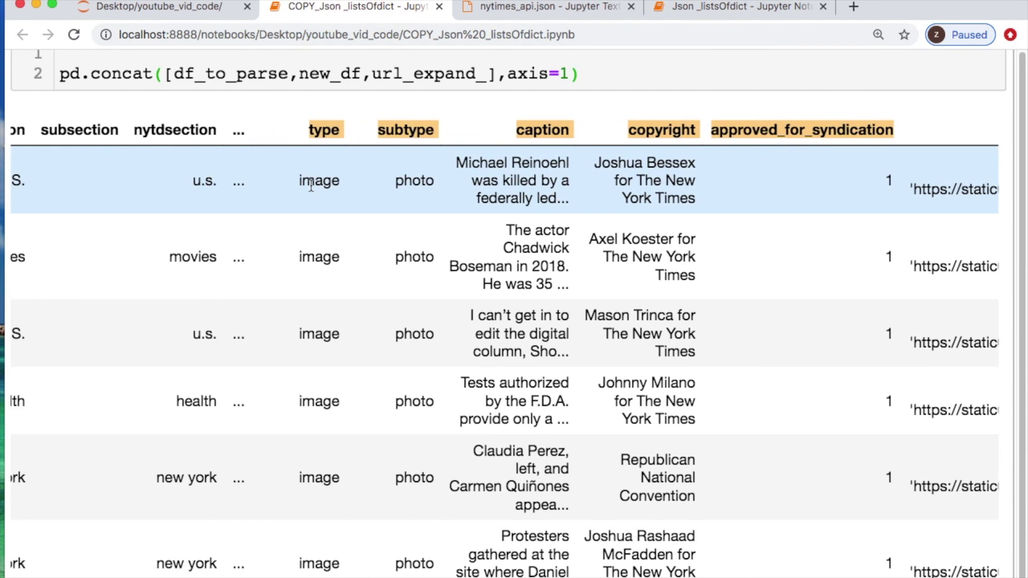
scroll(608, 223, "right", 2)
scroll(608, 224, "left", 6)
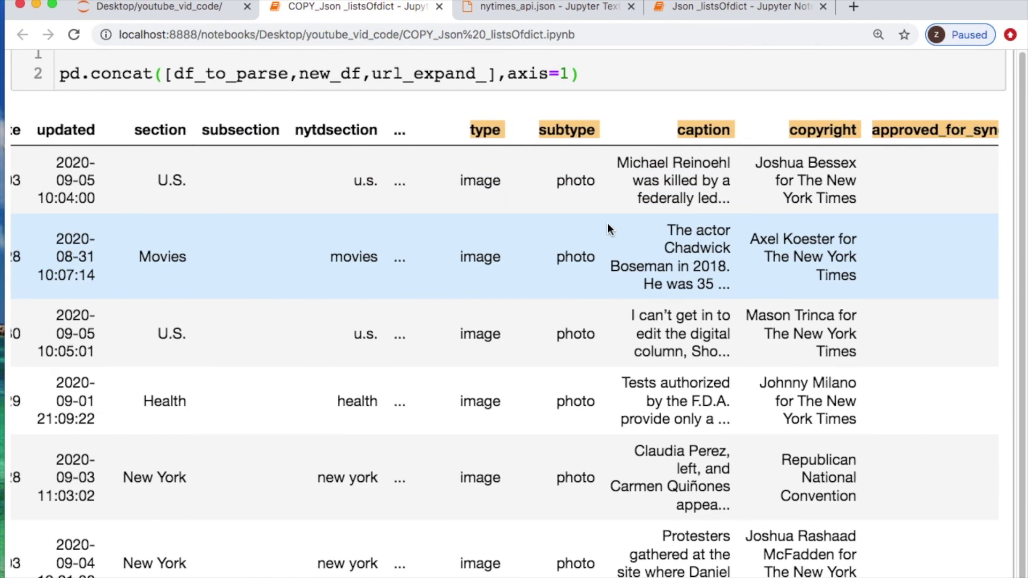
scroll(304, 228, "left", 2)
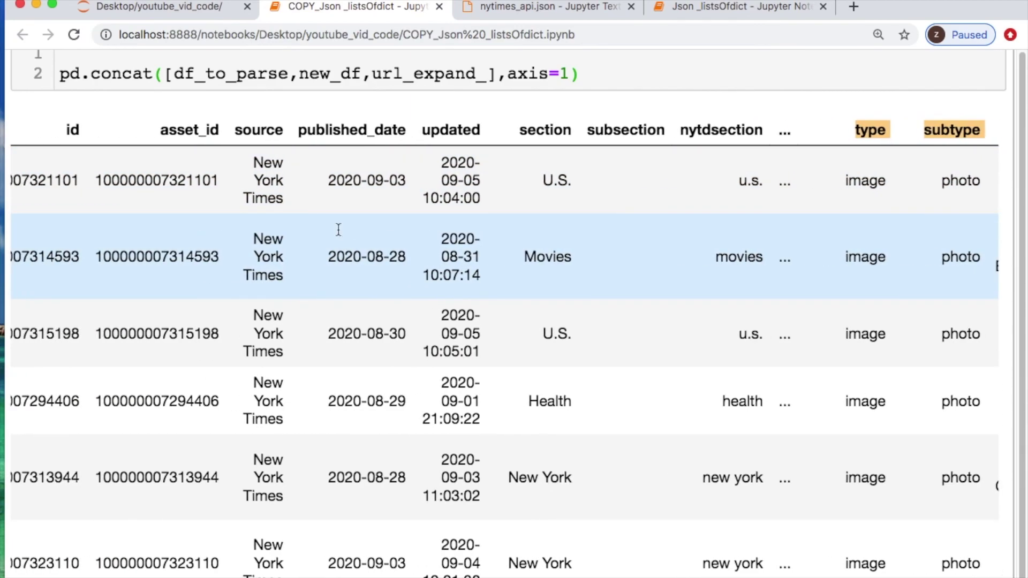
scroll(322, 229, "left", 2)
scroll(338, 229, "left", 5)
scroll(338, 234, "left", 1)
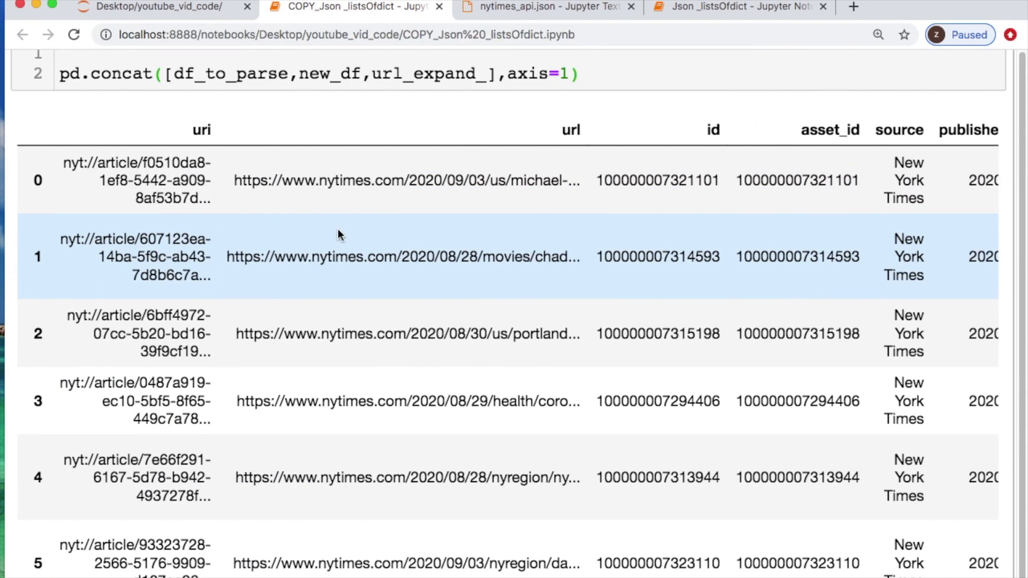
scroll(338, 234, "down", 2)
scroll(338, 234, "down", 3)
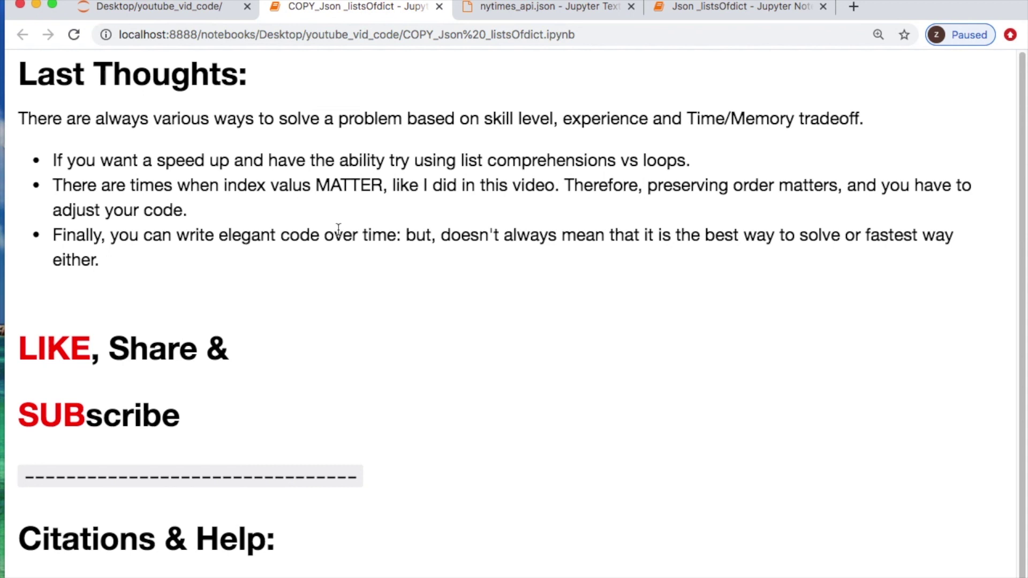
Step: Edit the Last Thoughts markdown cell to correct 'valus' to 'values'
double_click(305, 185)
type("e")
key("ctrl+Return")
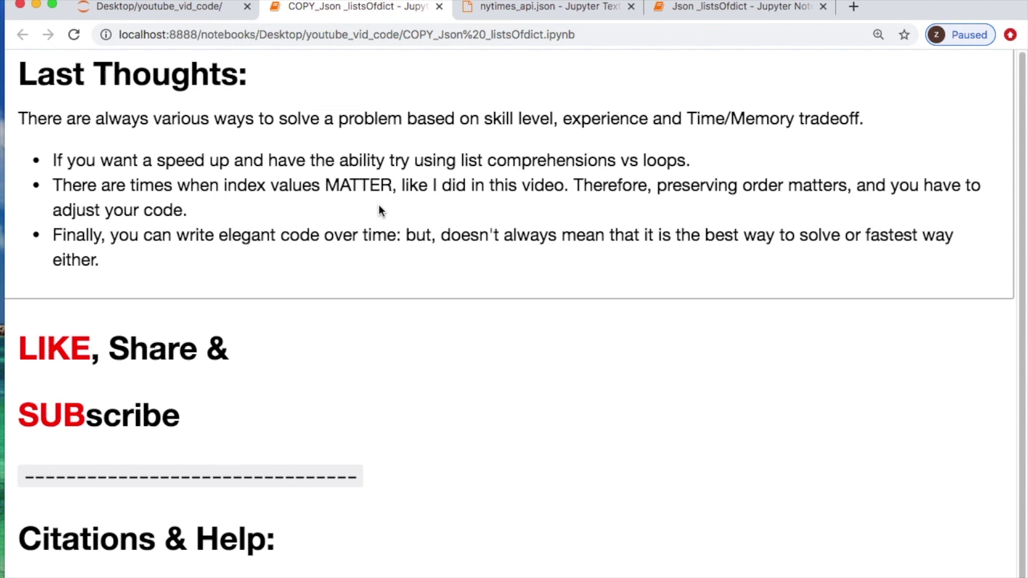
scroll(381, 211, "down", 3)
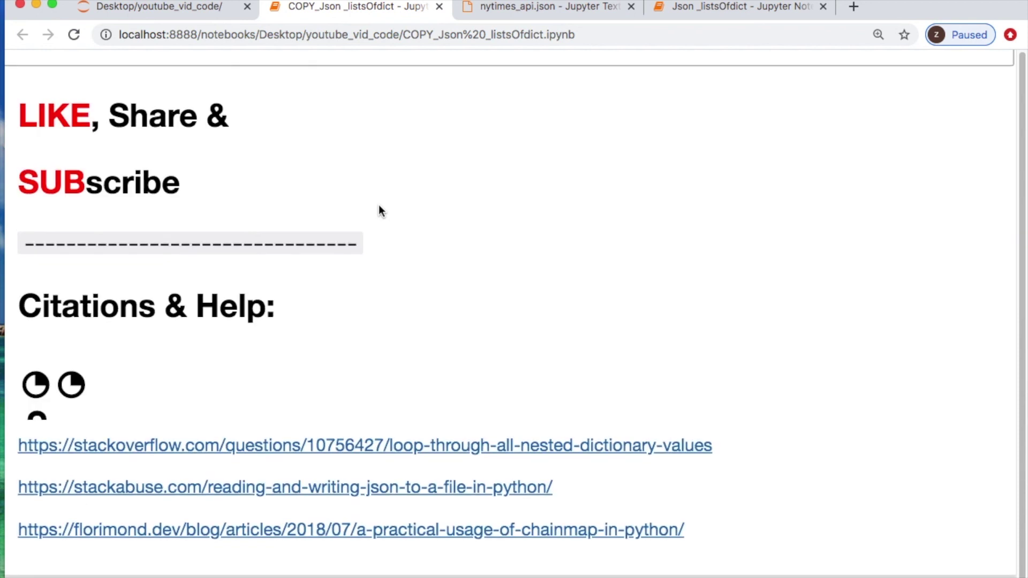